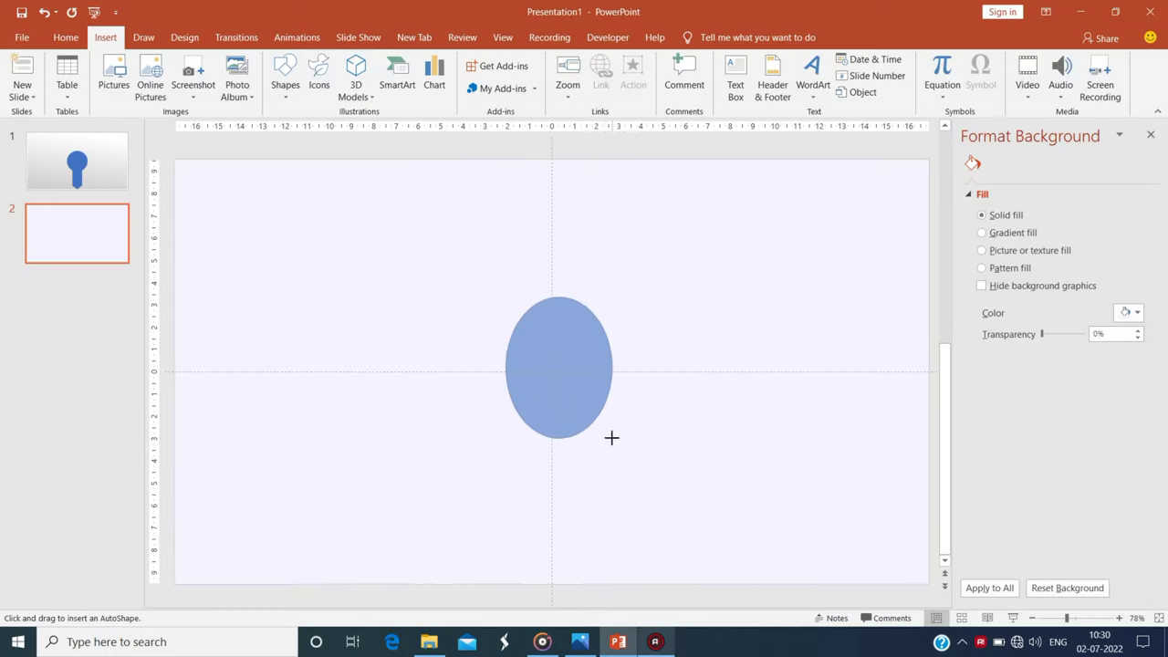
Centre the blue oval on slide 2 and give it a red outline.
left_click_drag(625, 453, 627, 452)
left_click(1015, 59)
left_click(1017, 79)
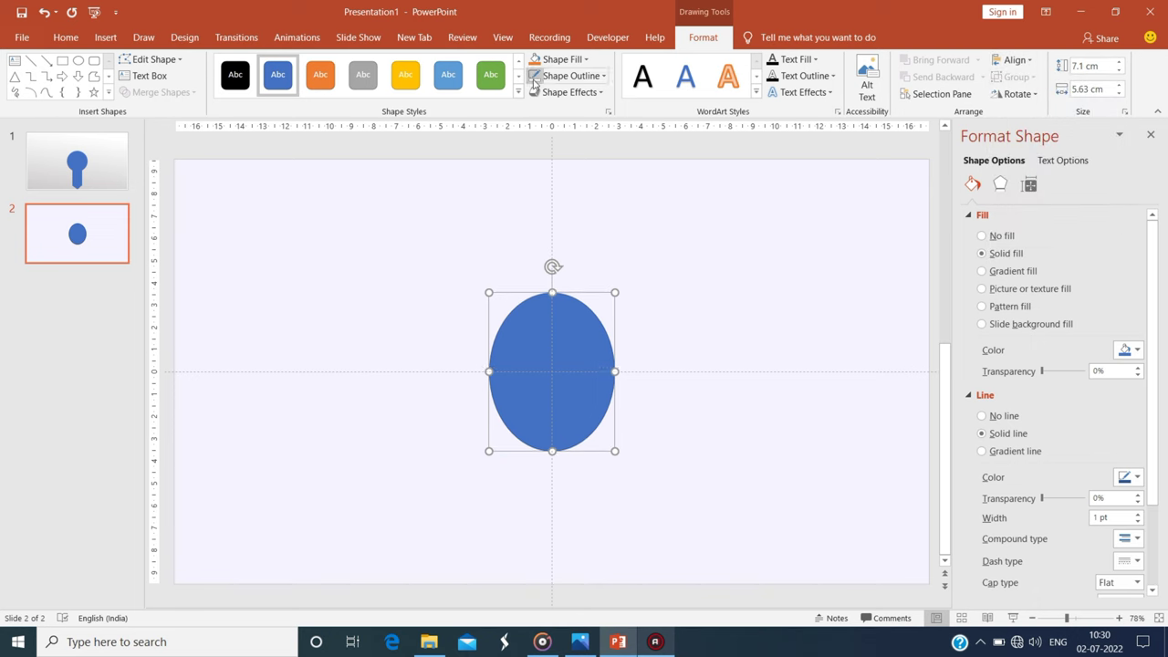
left_click(601, 77)
left_click(536, 193)
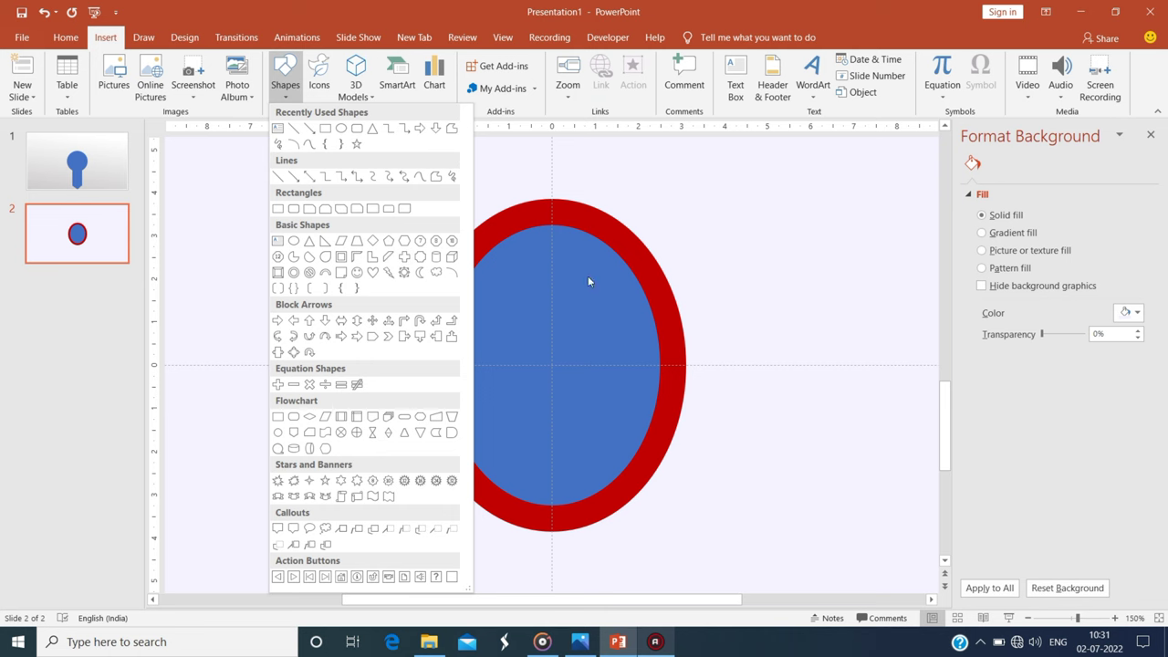
Draw a small rectangle on the oval and scroll back up to slide 1.
left_click(356, 418)
left_click_drag(507, 336, 596, 394)
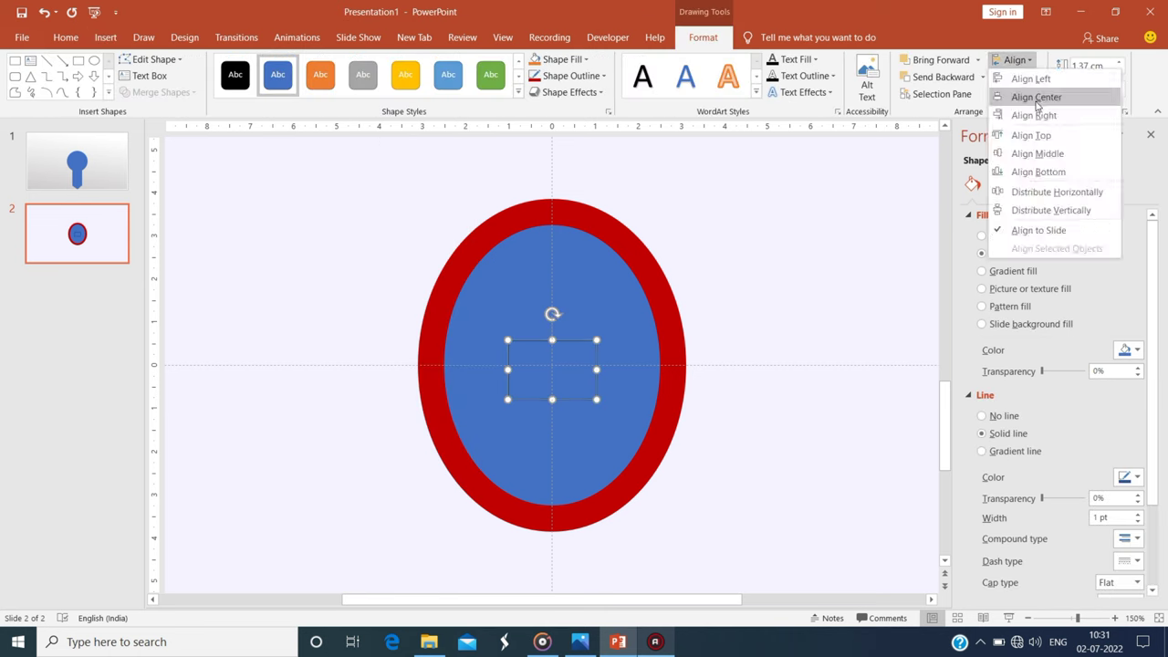
scroll(516, 355, "up", 7, "ctrl")
scroll(464, 368, "up", 3, "ctrl")
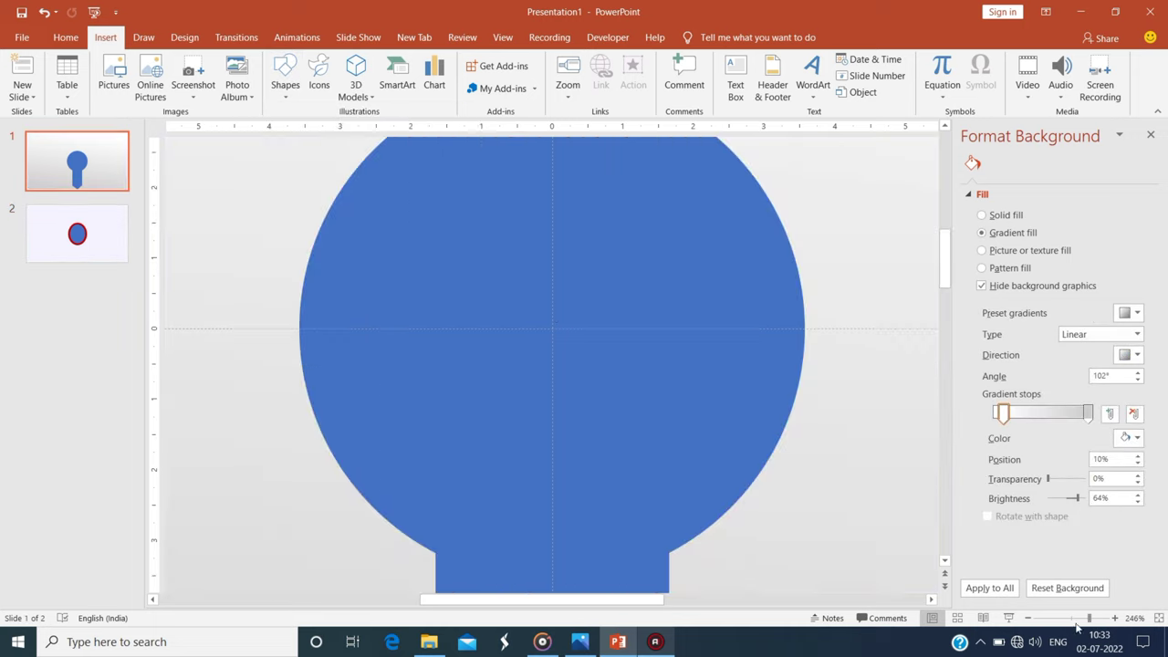
Draw a rectangle with a triangle at each end, one pointing left and one flipped right.
left_click(286, 91)
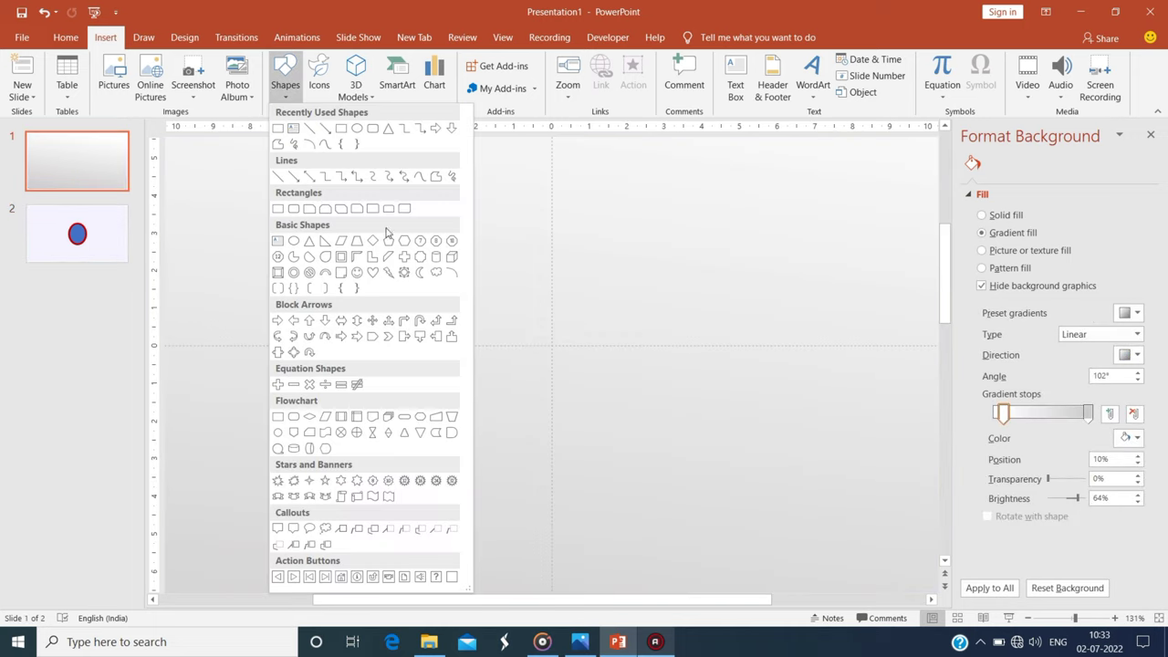
left_click(277, 128)
left_click_drag(427, 275, 526, 333)
left_click_drag(326, 310, 357, 333)
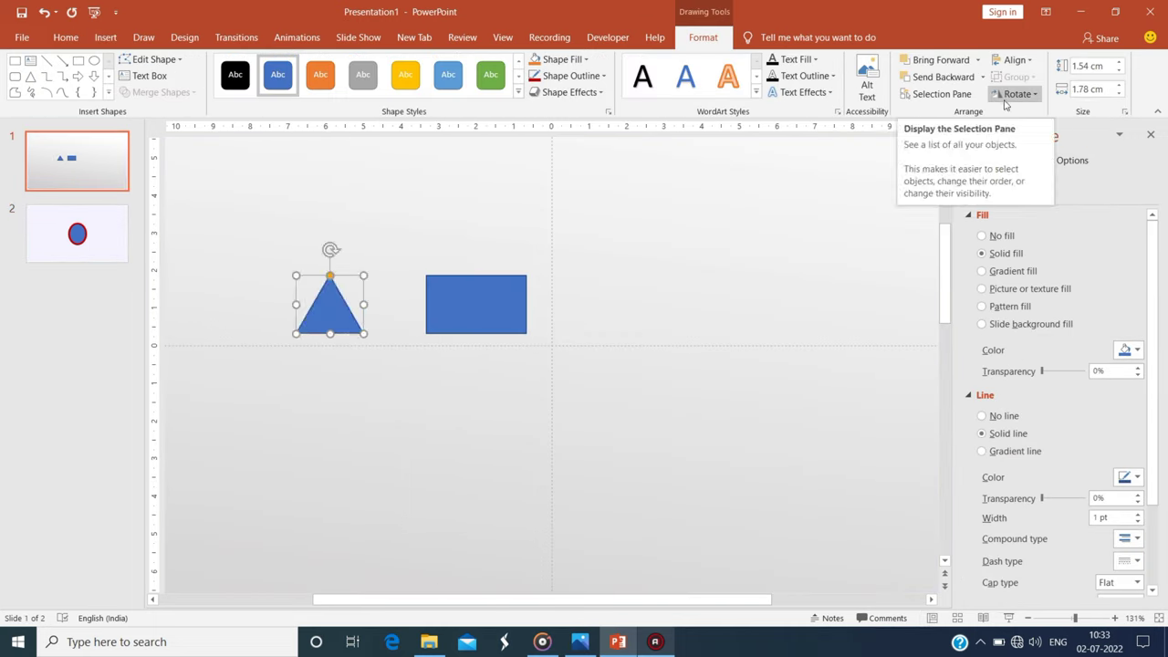
key("alt+Left")
key("alt+Left")
key("alt+Left")
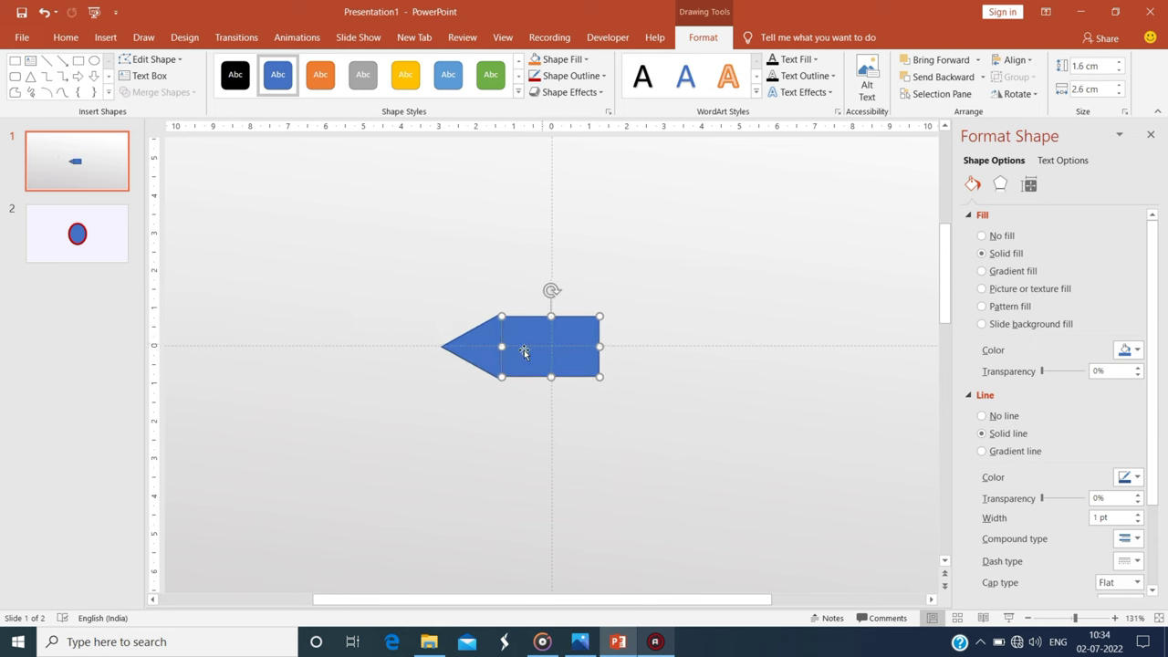
left_click_drag(491, 345, 616, 353)
left_click(1017, 93)
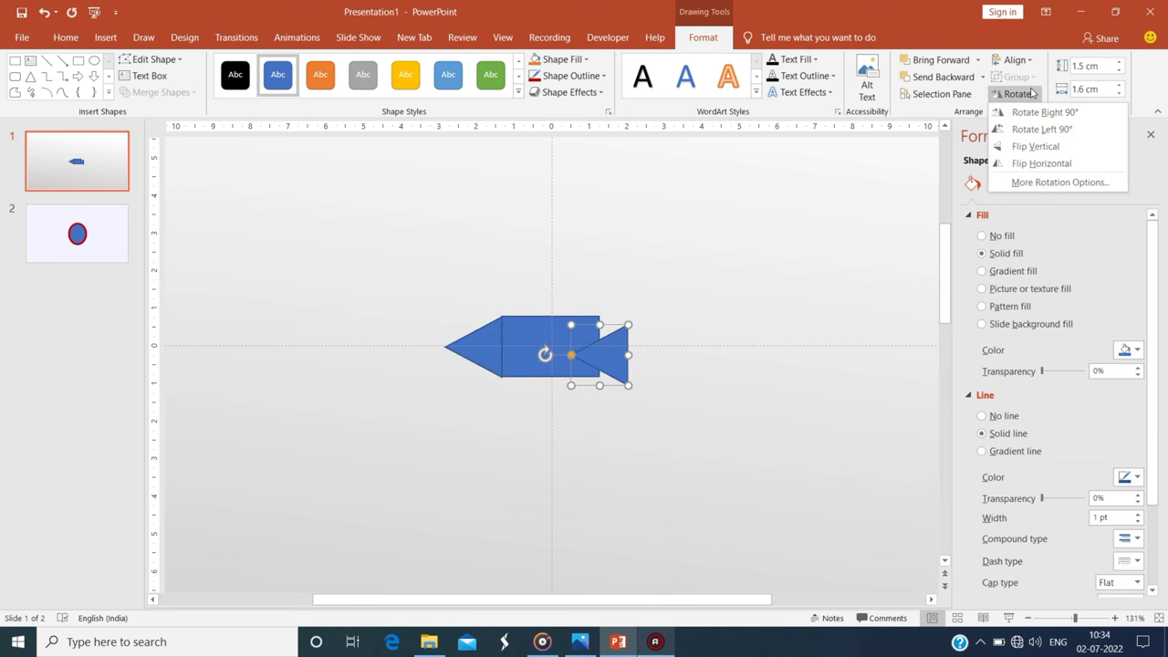
left_click(570, 75)
Fill all three pieces gold.
key("ctrl+a")
left_click(1131, 350)
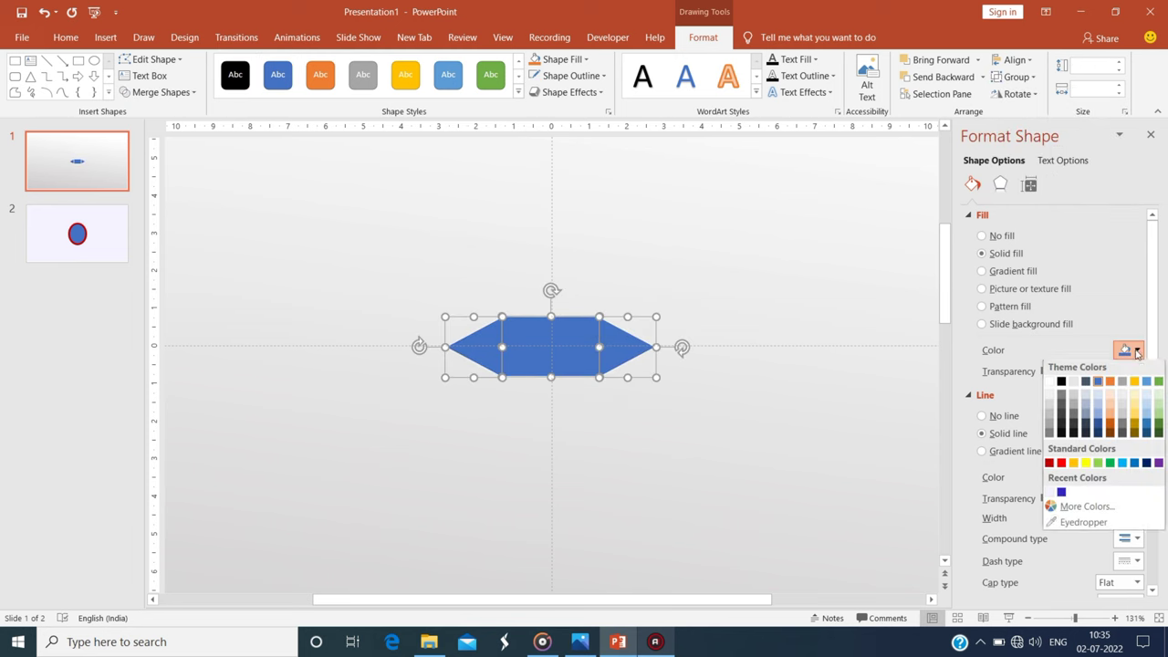
key("Escape")
left_click(671, 211)
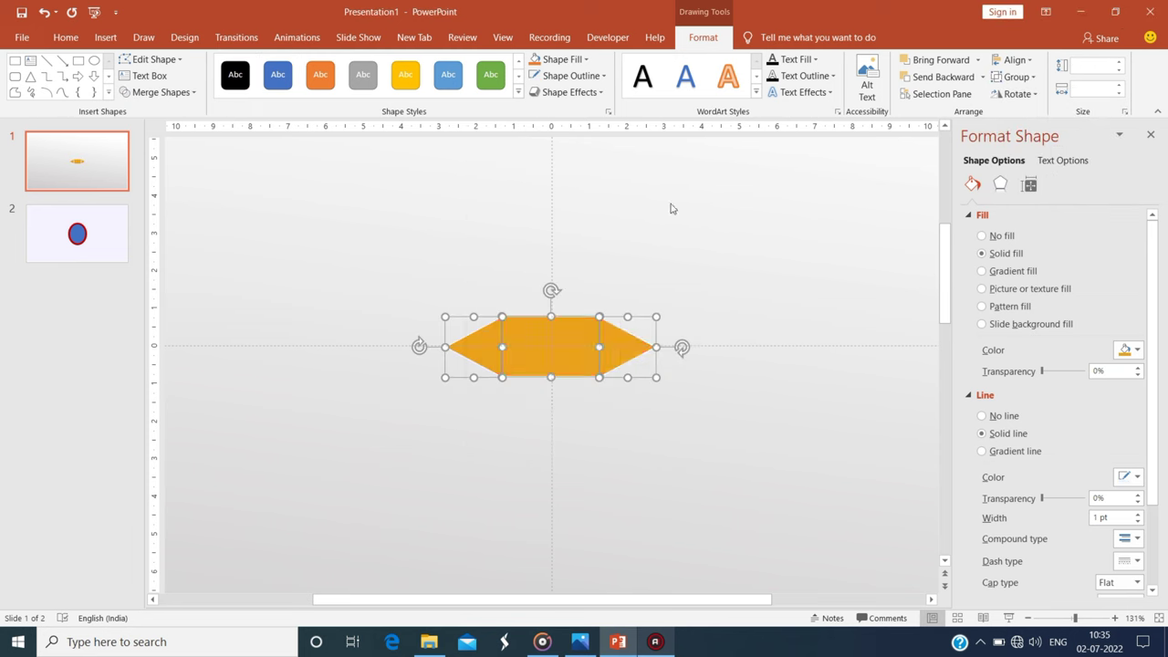
left_click(1131, 349)
left_click(1062, 497)
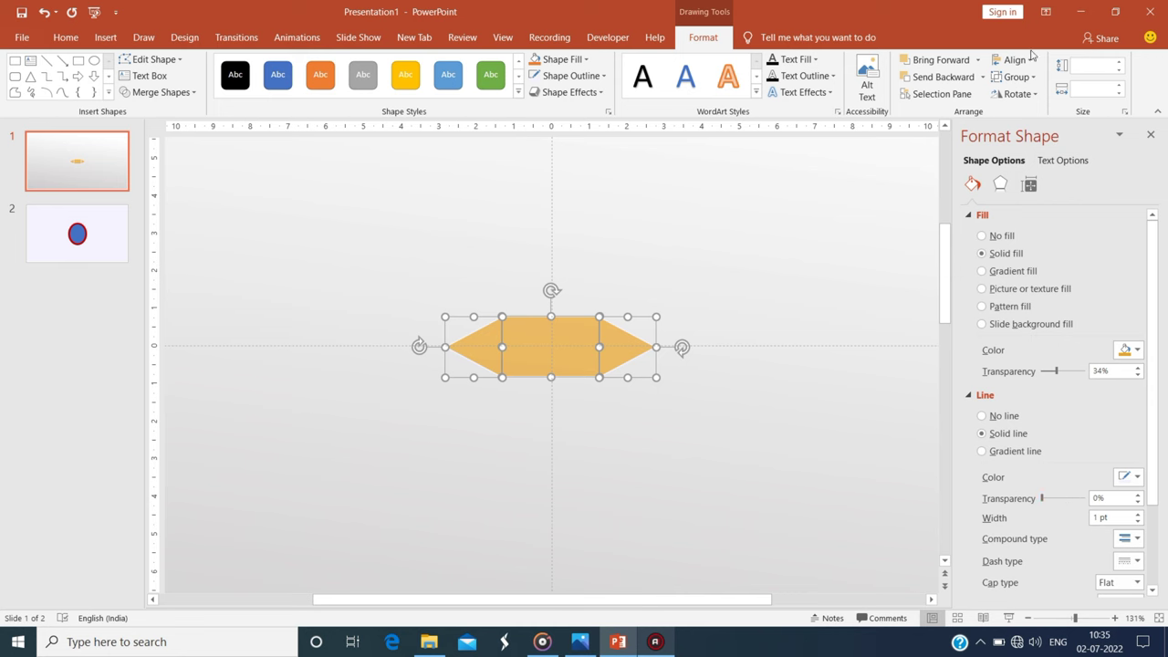
Remove the outlines from the triangles and the rectangle.
left_click(602, 239)
left_click(494, 365)
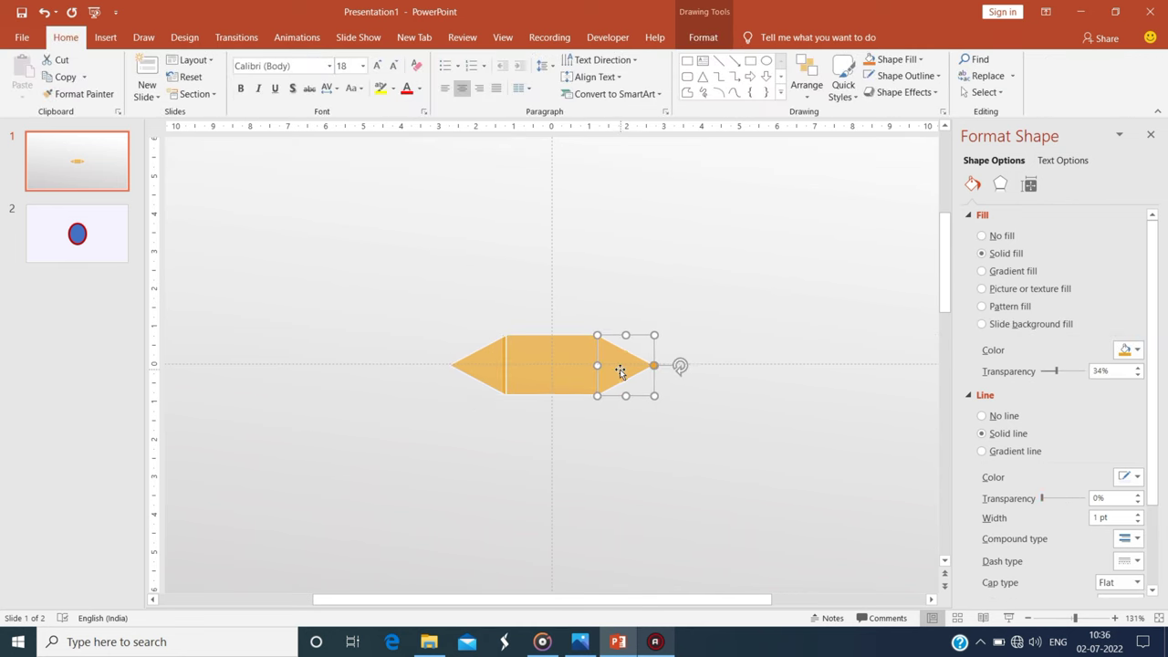
scroll(619, 371, "up", 5)
left_click(402, 365)
left_click(702, 37)
left_click(571, 75)
left_click(556, 232)
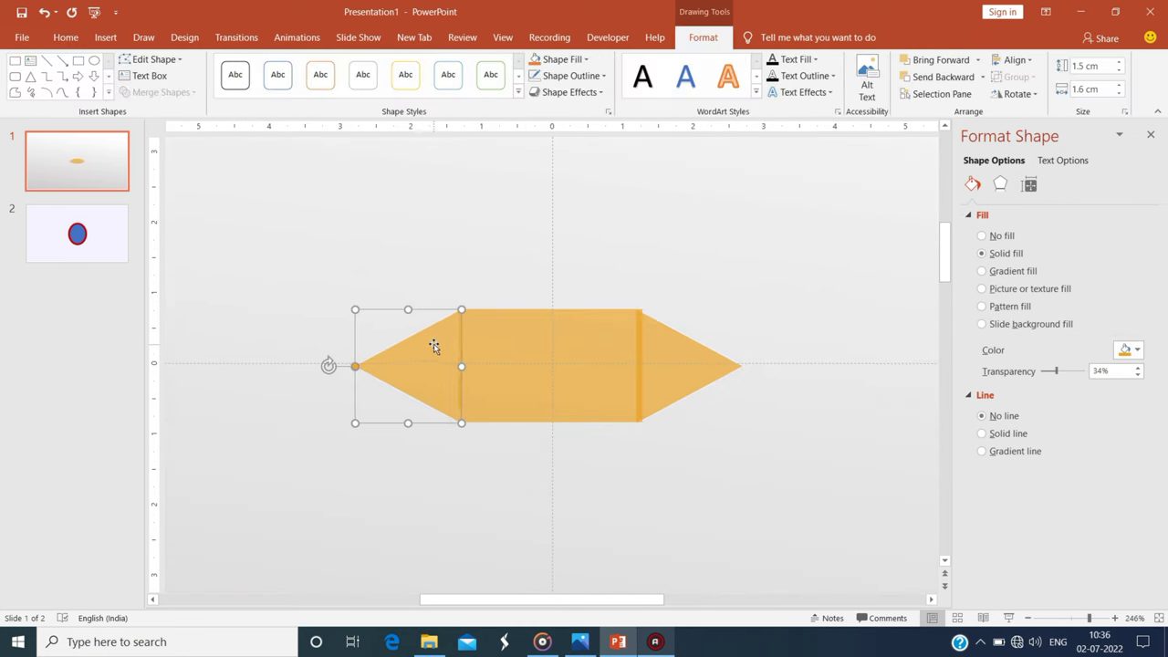
left_click(492, 274)
Group the pieces into one hexagon and move it onto slide 2's oval.
key("ctrl+a")
key("ctrl+g")
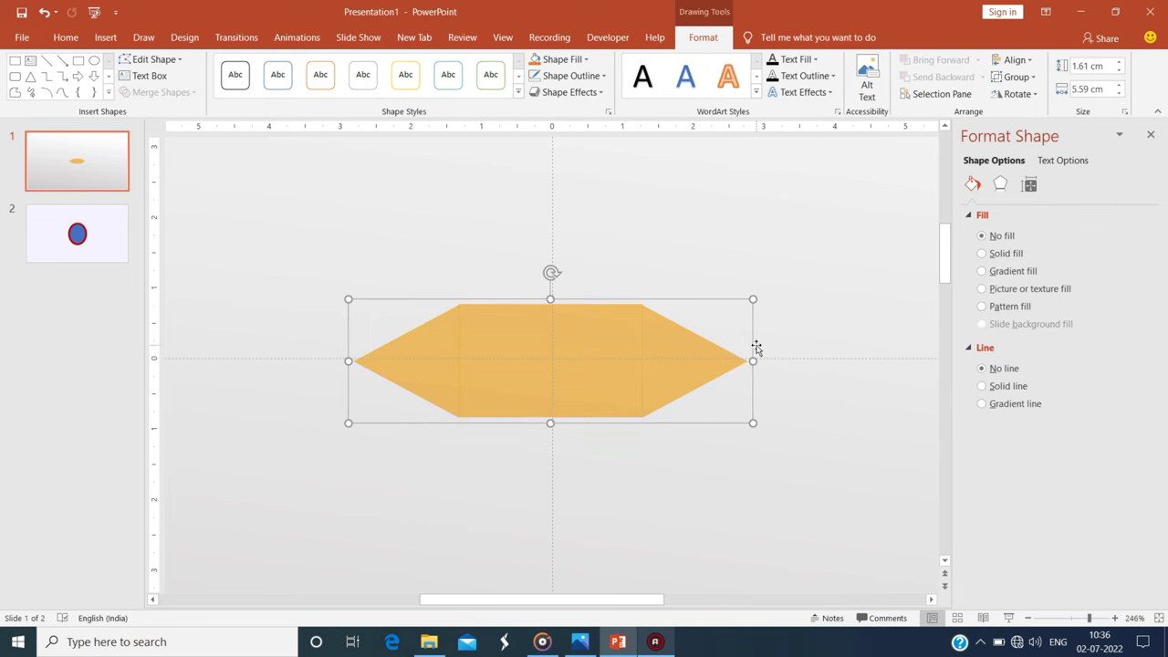
key("ctrl+x")
key("Page_Down")
key("ctrl+v")
Give the hexagon a solid gold fill and shrink it to a small size.
left_click(1003, 252)
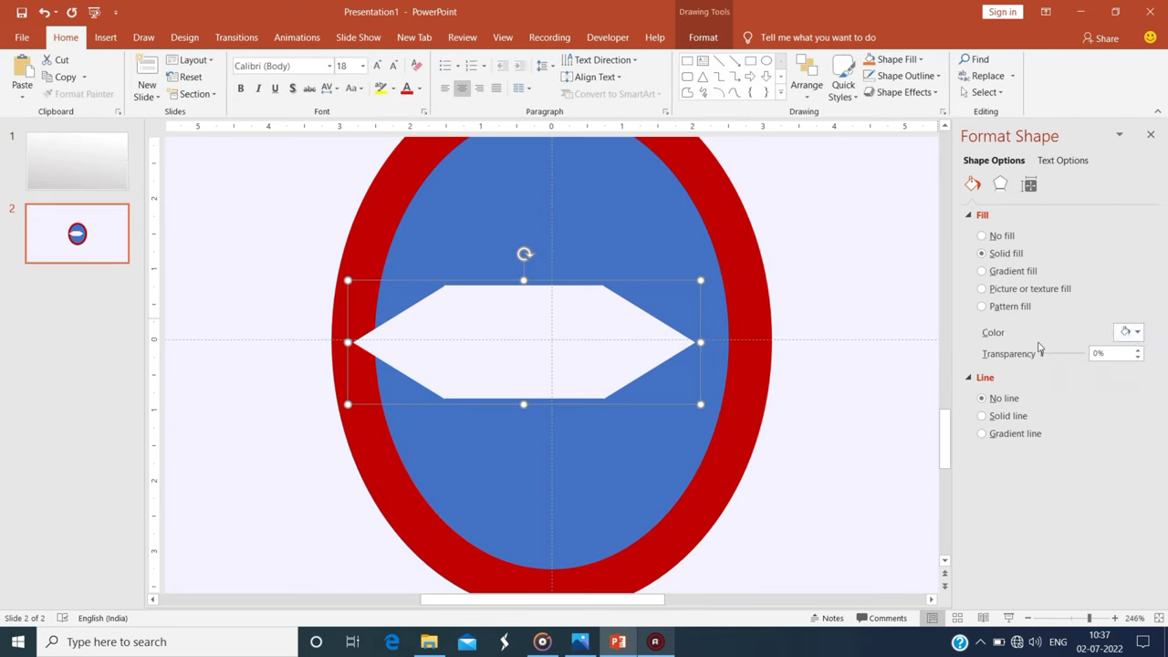
left_click(1131, 332)
left_click(1129, 352)
left_click_drag(700, 280, 455, 375)
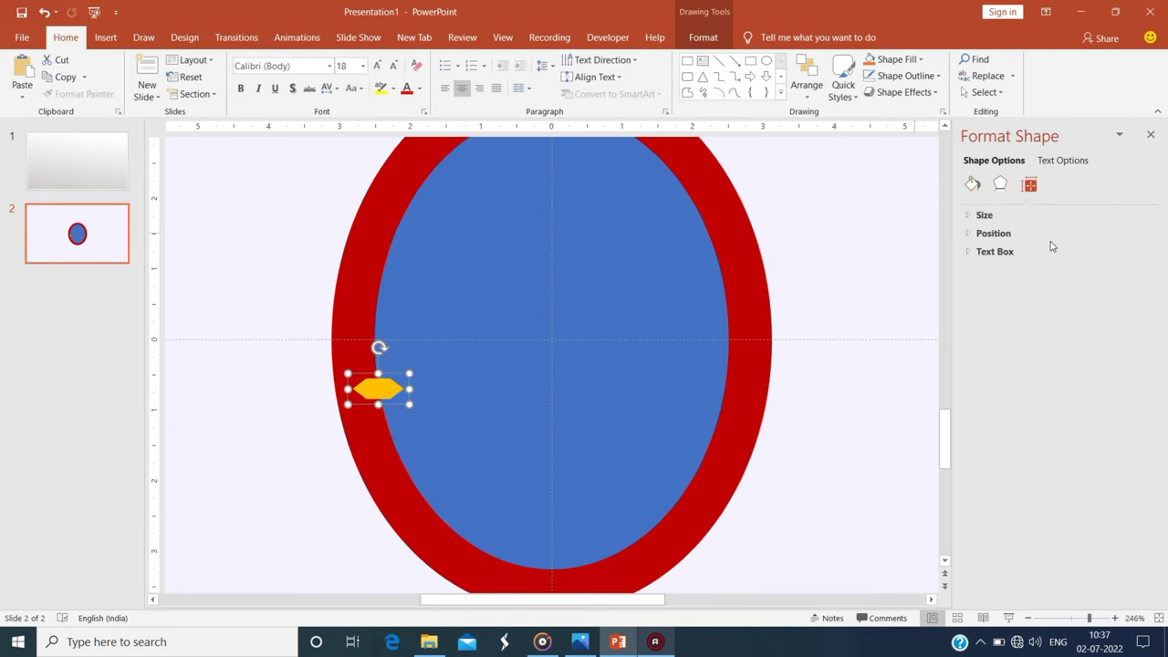
left_click(1028, 217)
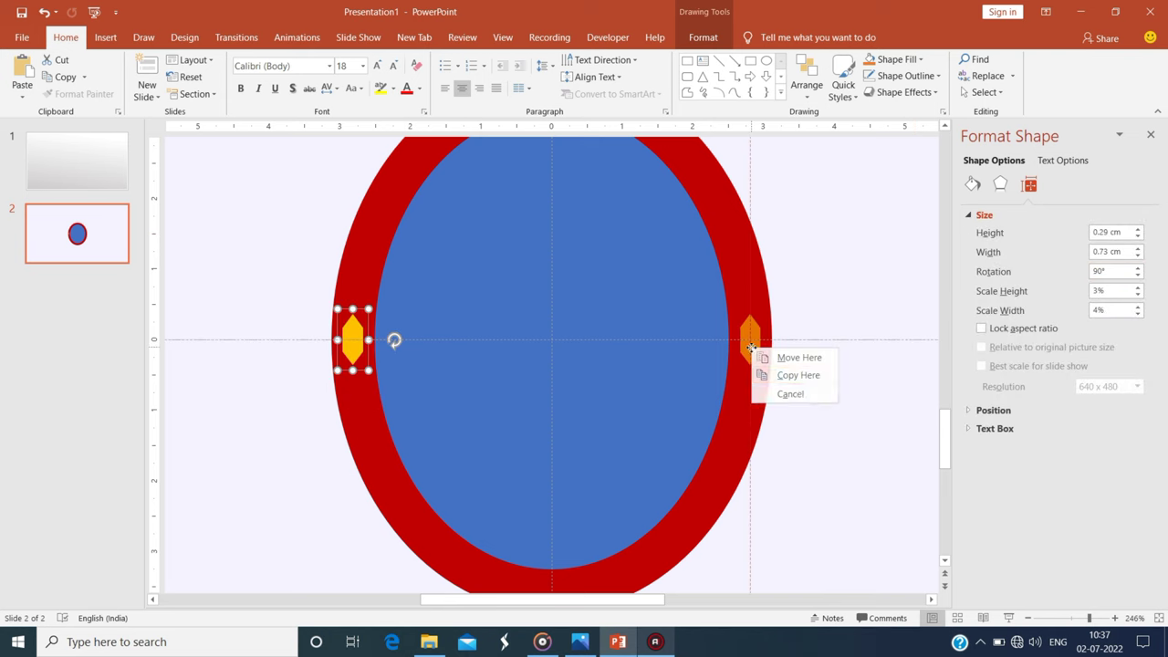
Arrange rotated hexagon copies evenly around the ring at angles such as 0° and 315°.
key("c")
left_click(702, 37)
left_click(1017, 94)
left_click(1029, 131)
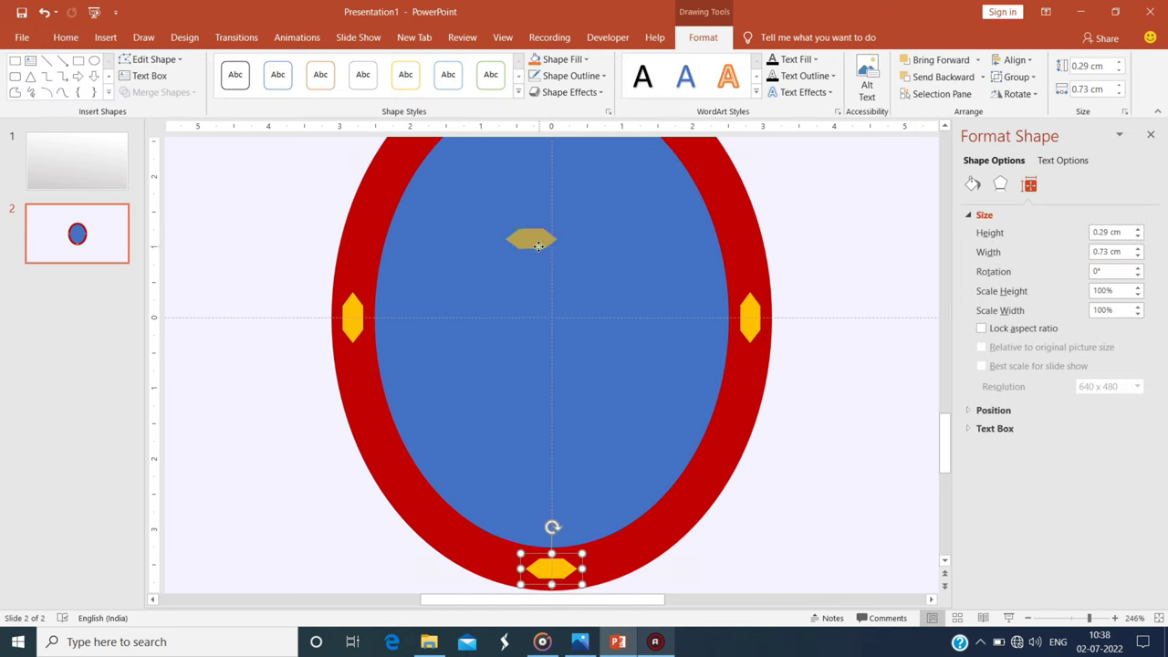
scroll(551, 443, "down", 5, "ctrl")
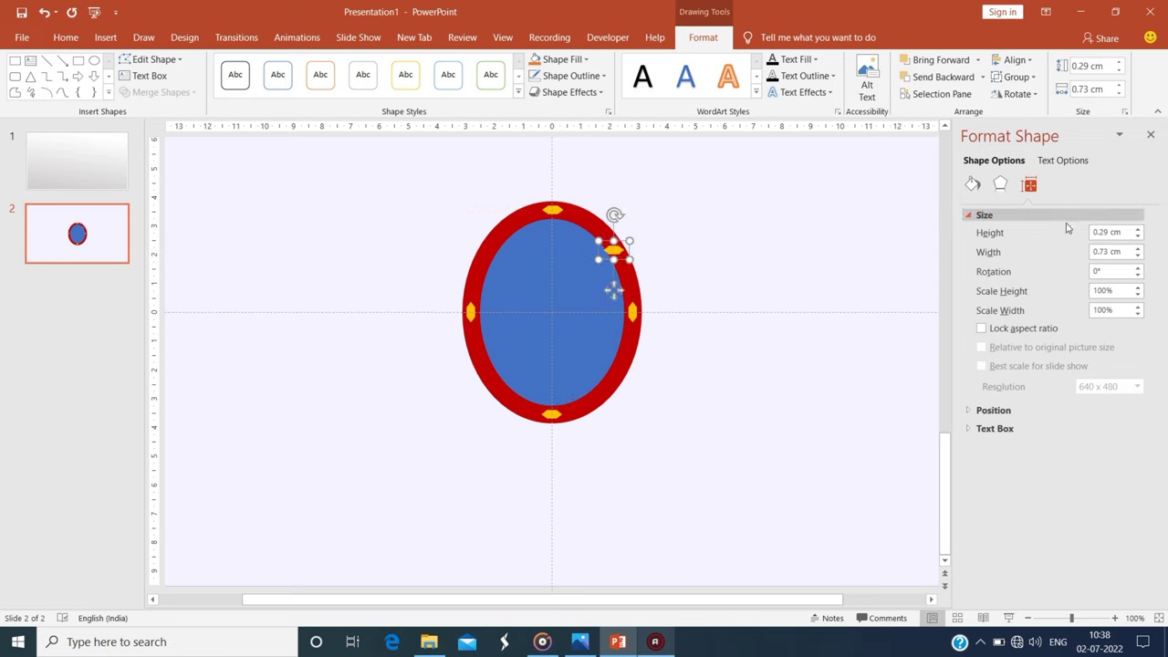
scroll(615, 274, "up", 3, "ctrl")
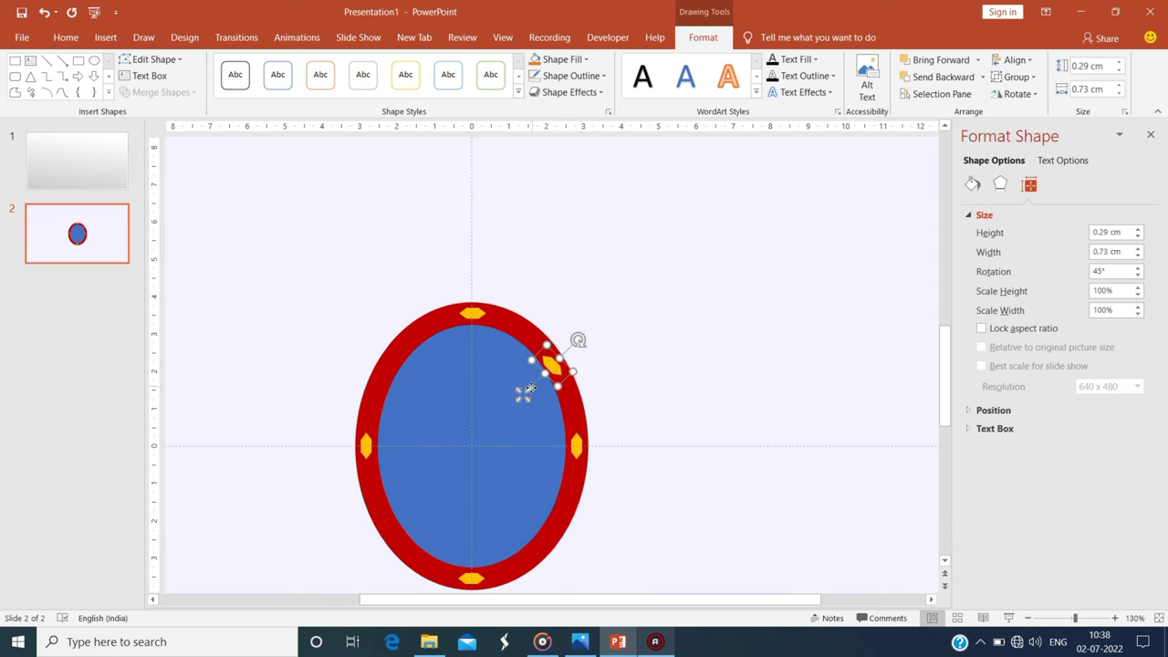
left_click(1017, 94)
left_click(1028, 130)
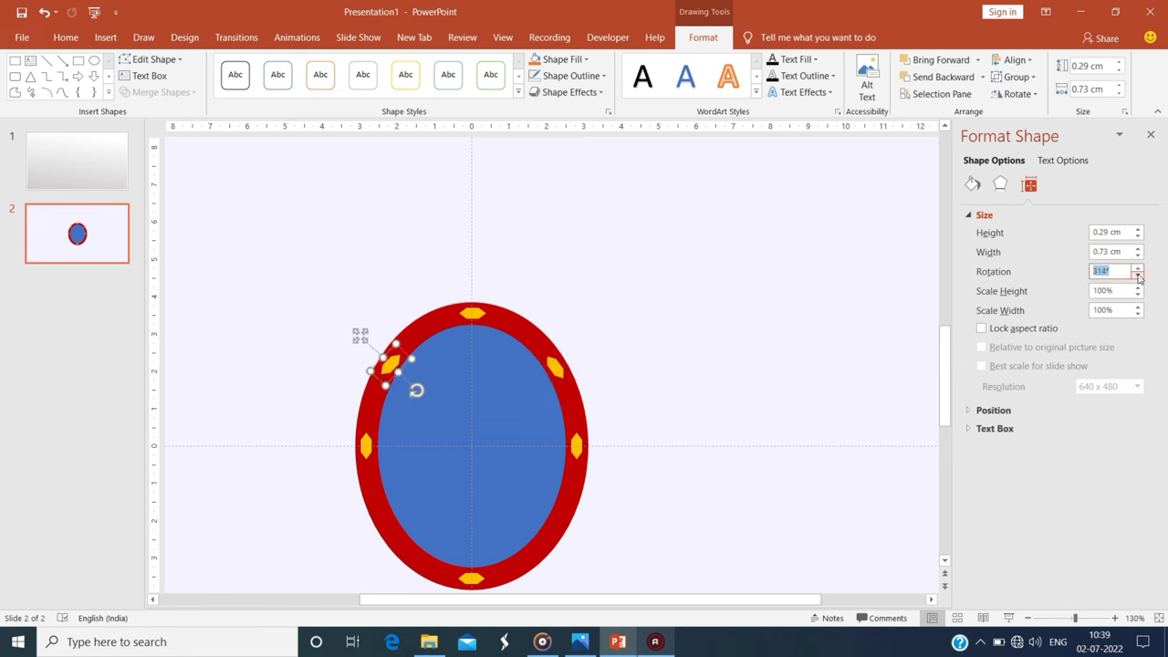
left_click_drag(558, 371, 561, 522)
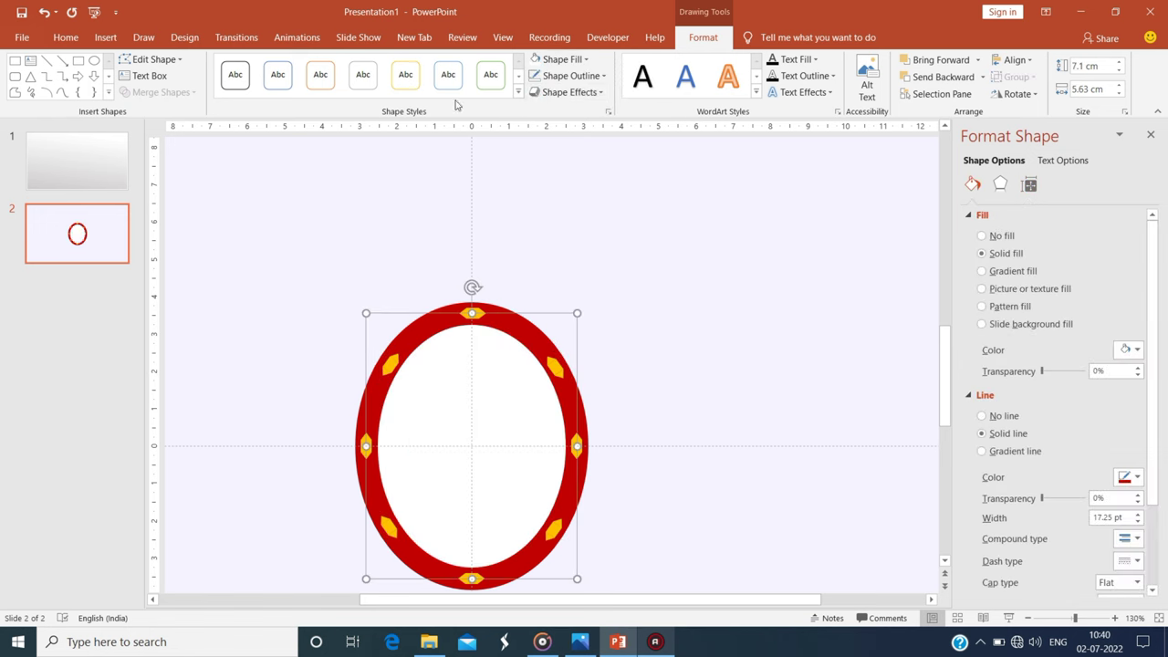
Draw a trial oval above the ring and a thin oval below it.
left_click(106, 37)
left_click(285, 84)
left_click(294, 261)
mouse_move(321, 212)
left_mouse_down()
mouse_move(342, 279)
mouse_move(342, 260)
mouse_move(338, 304)
left_mouse_up()
left_click(106, 37)
left_click(285, 85)
left_click(293, 261)
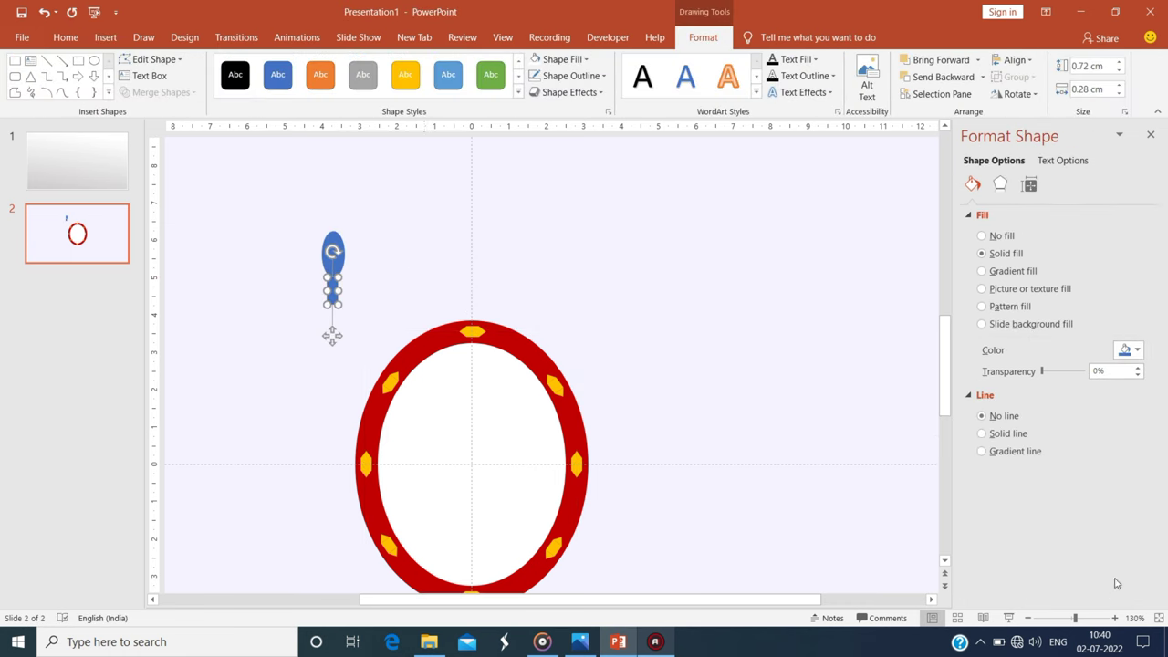
scroll(331, 337, "up", 5)
left_click_drag(553, 383, 553, 394)
Try a 3-D Format top bevel on the trial ovals.
left_click(1000, 185)
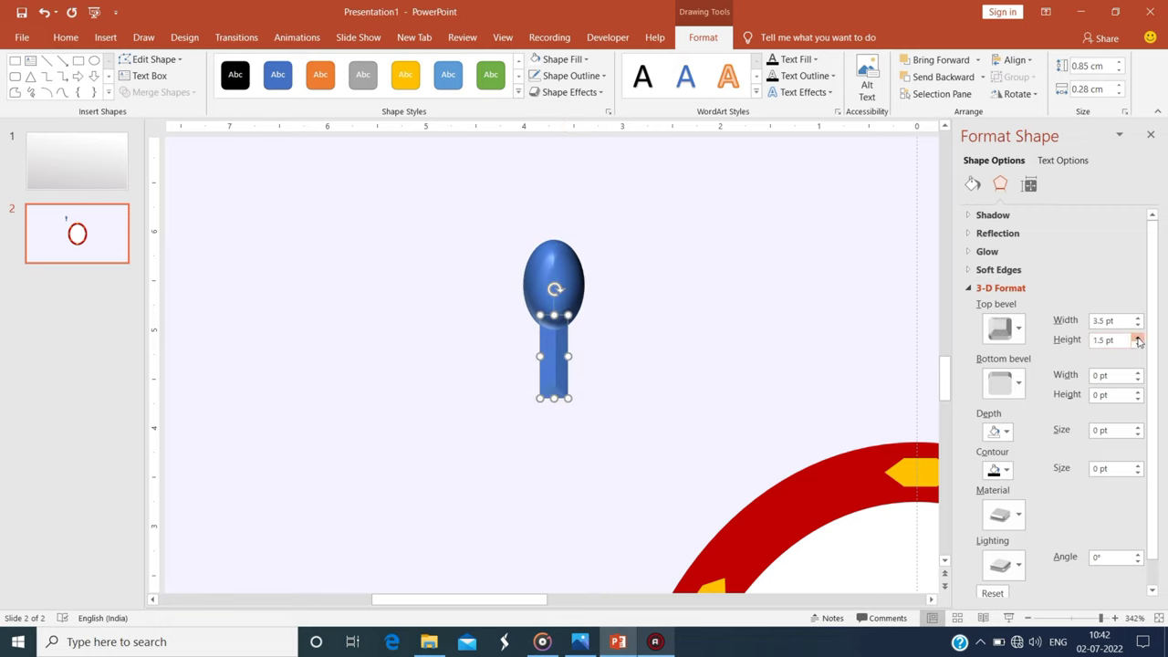
scroll(578, 385, "up", 1, "ctrl")
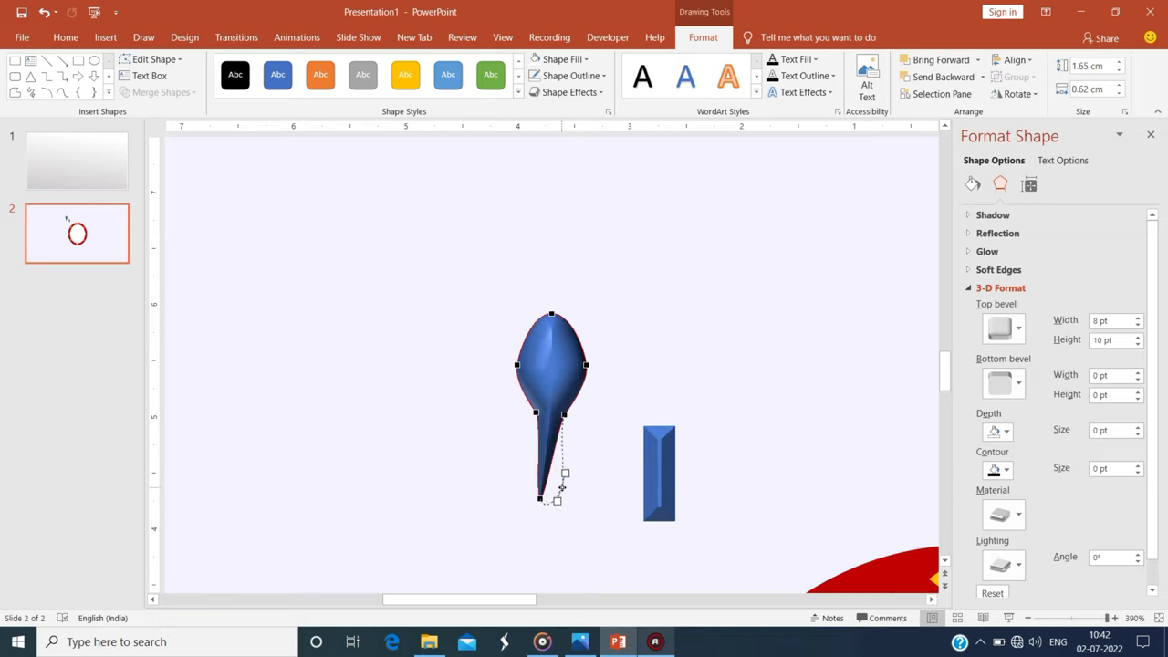
left_click(105, 38)
left_click(285, 83)
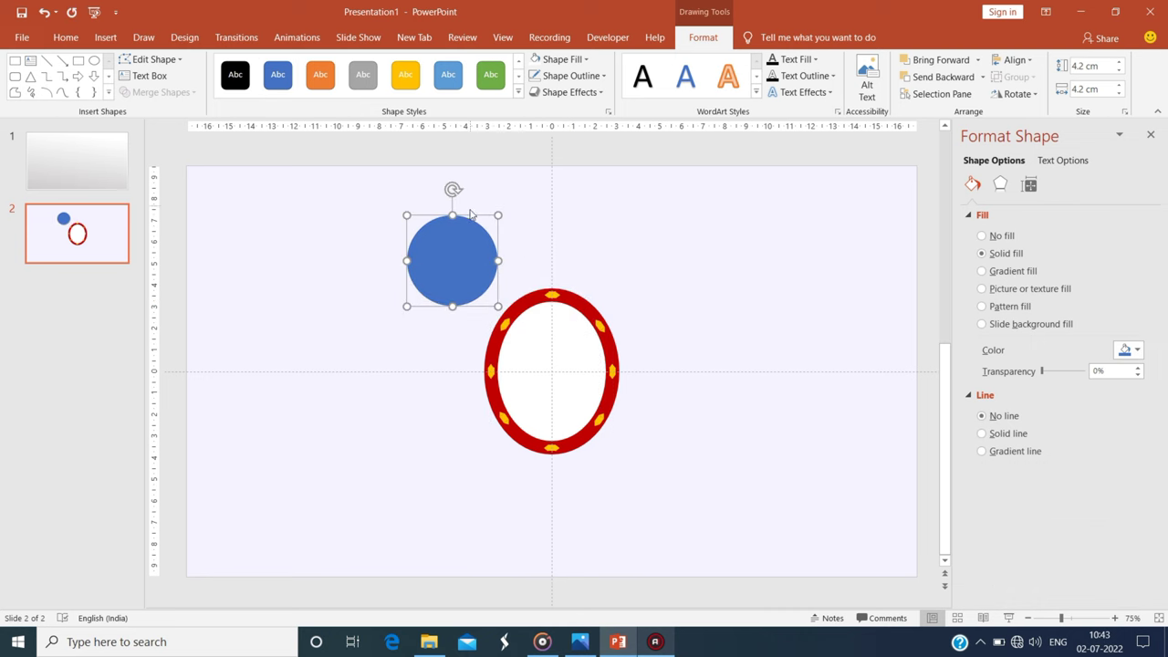
Align the two blue circles and join them with a rectangle into a capsule.
left_click(452, 260, "shift")
left_click(1015, 59)
left_click(1022, 97)
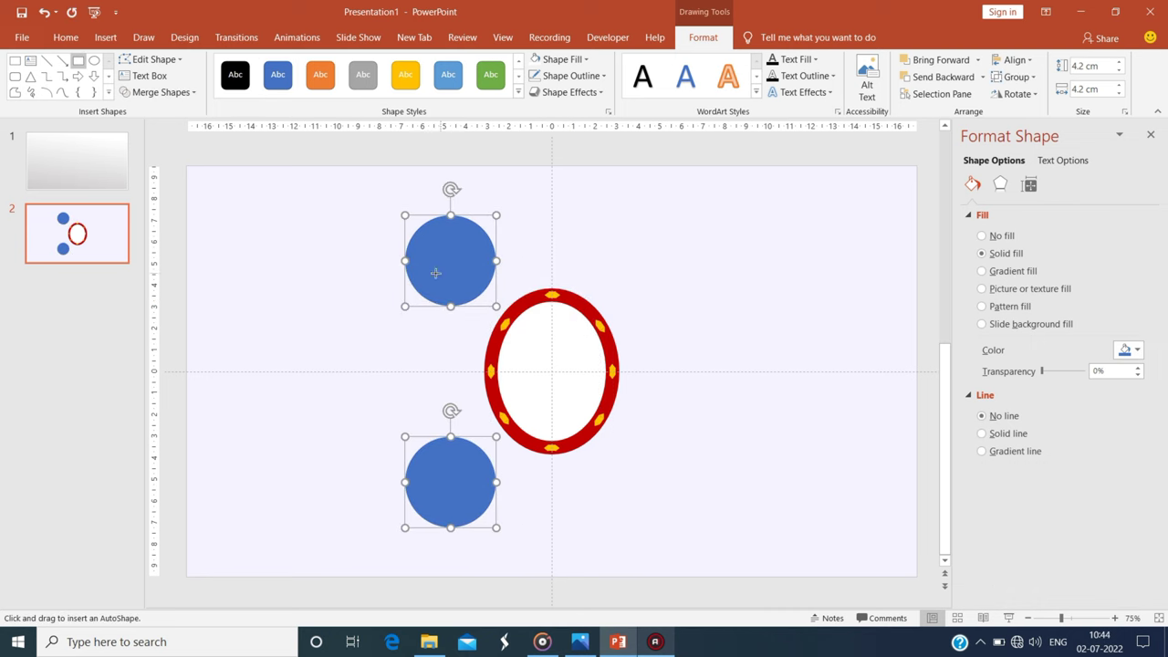
left_click_drag(465, 430, 495, 436)
left_click_drag(505, 579, 474, 166)
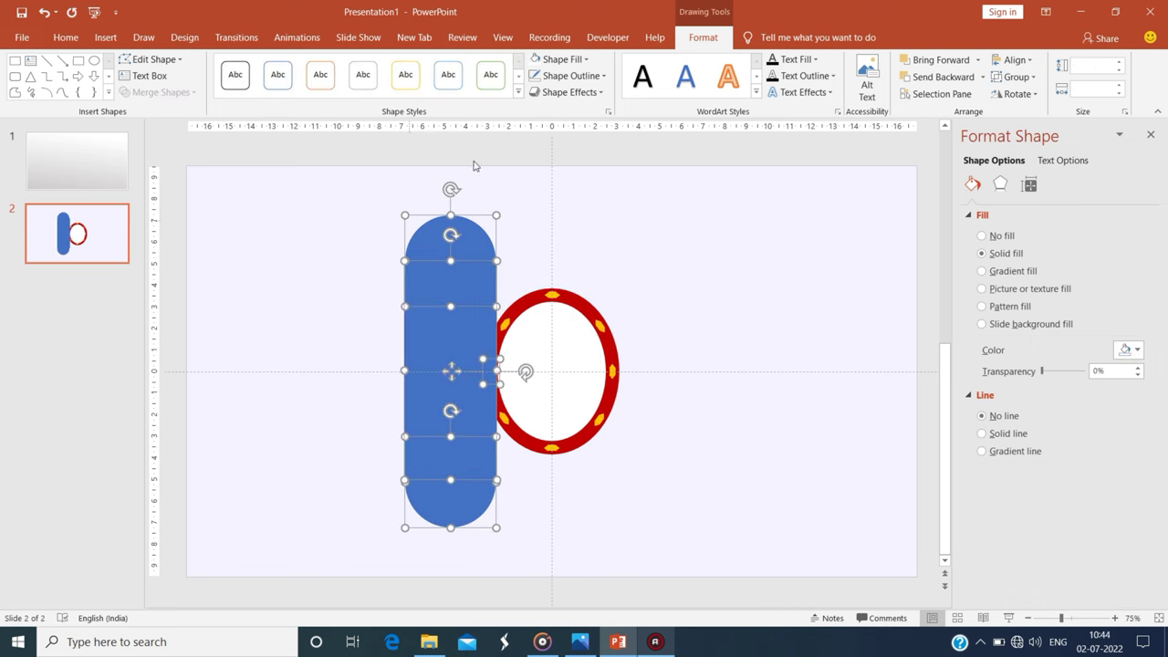
left_click_drag(446, 365, 381, 353)
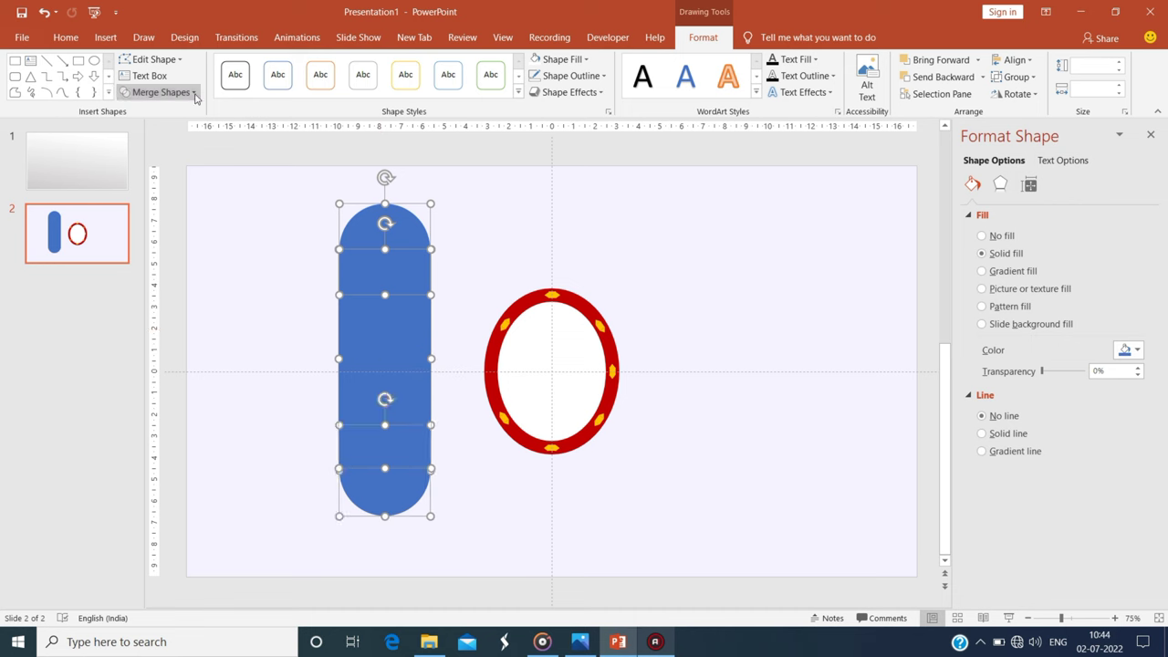
Give the capsule a red radial gradient and send it behind the ring.
left_click(982, 271)
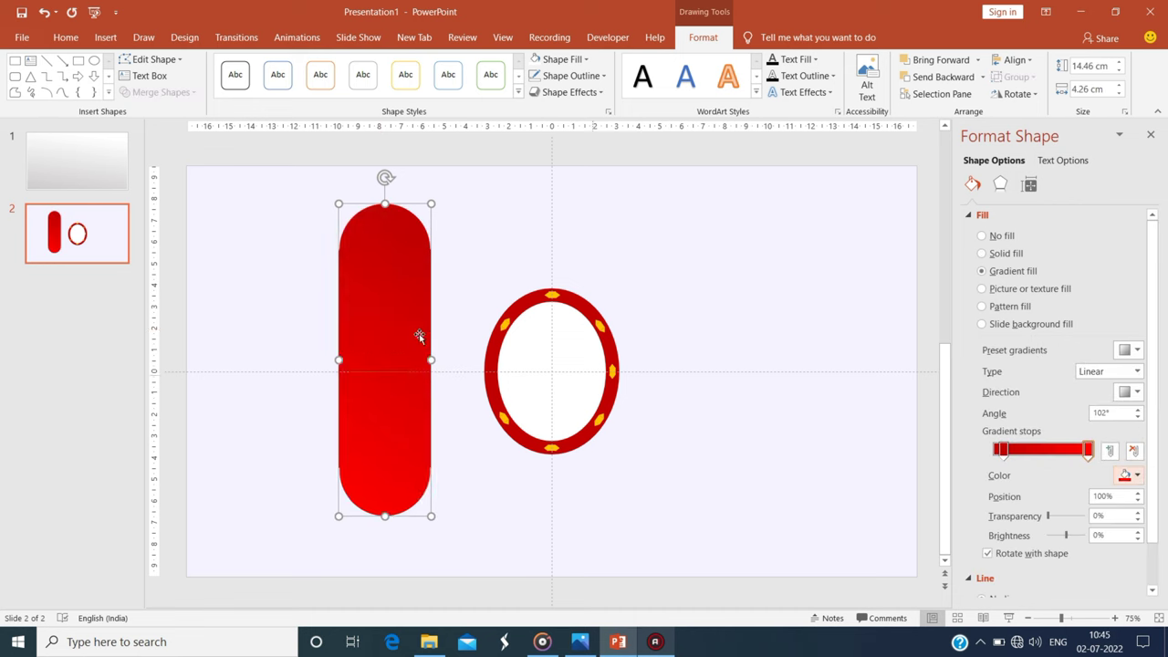
left_click_drag(422, 333, 593, 375)
left_click(939, 77)
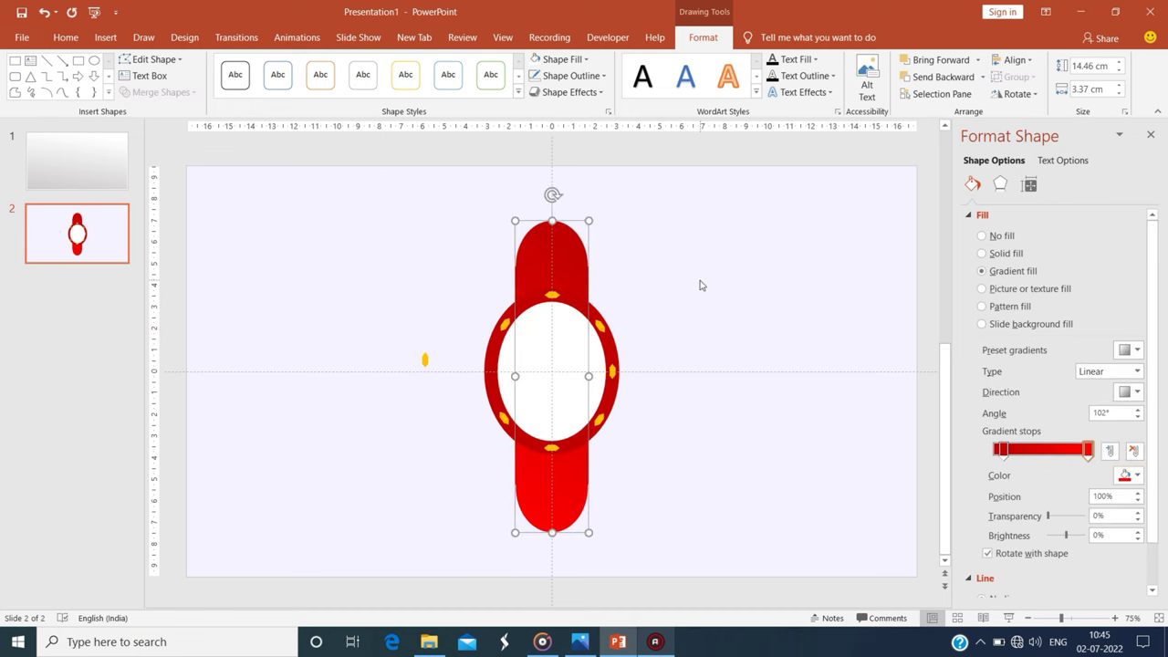
left_click(1129, 391)
left_click(1128, 350)
left_click(1128, 349)
left_click(1136, 371)
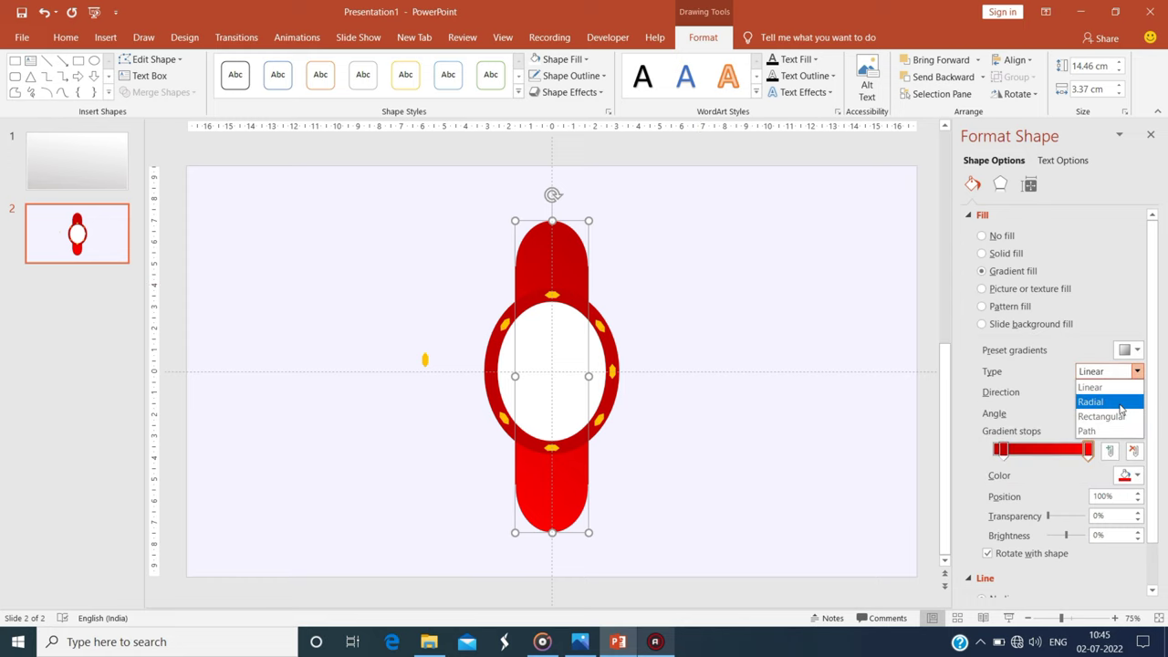
Make the ring's outline red.
left_click(572, 346)
left_click(603, 77)
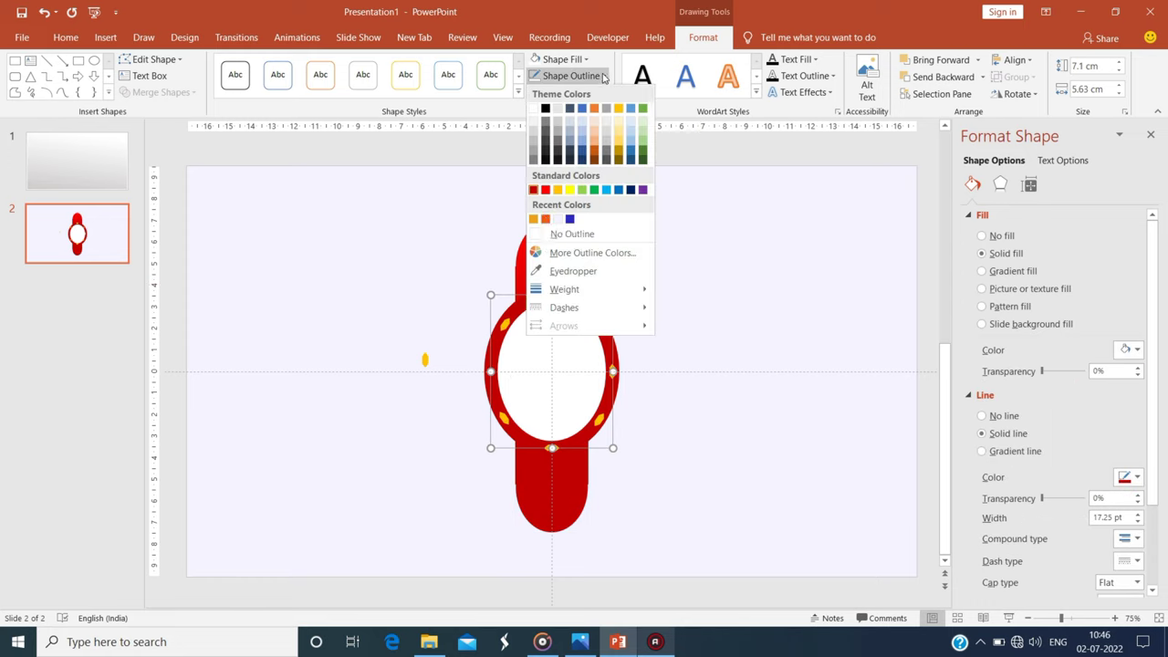
left_click(544, 190)
left_click(528, 488)
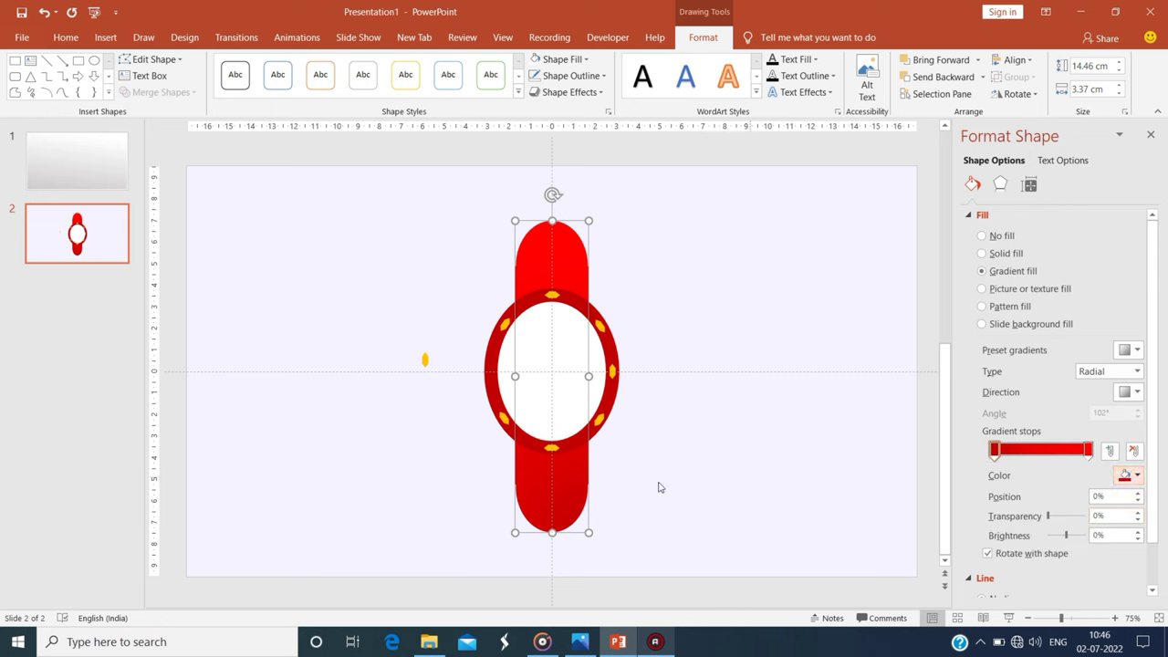
Move the loose gold diamond onto the ring's left side.
left_click(425, 360)
left_click_drag(425, 359, 490, 371)
left_click(396, 424)
left_click_drag(396, 287, 677, 462)
left_click(694, 461)
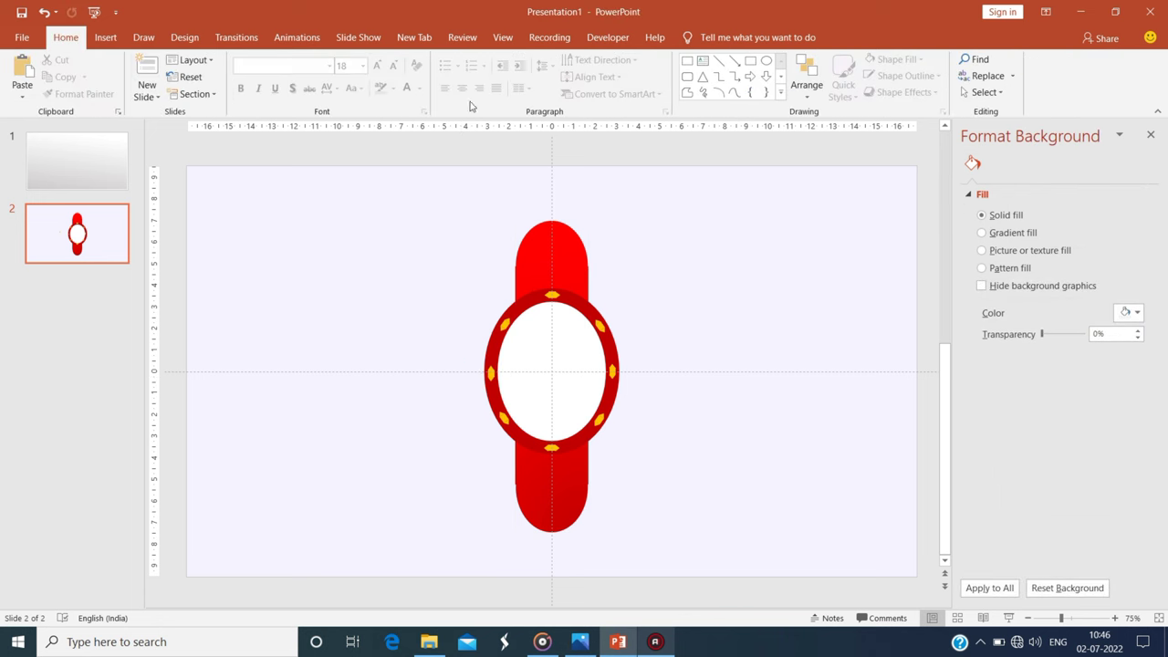
left_click(106, 37)
Draw a blue circle and an overlapping copy squashed to about 6 cm tall.
left_click(285, 82)
left_click(264, 163)
left_click_drag(266, 270, 412, 412)
left_click_drag(353, 354, 353, 281)
key("ctrl+z")
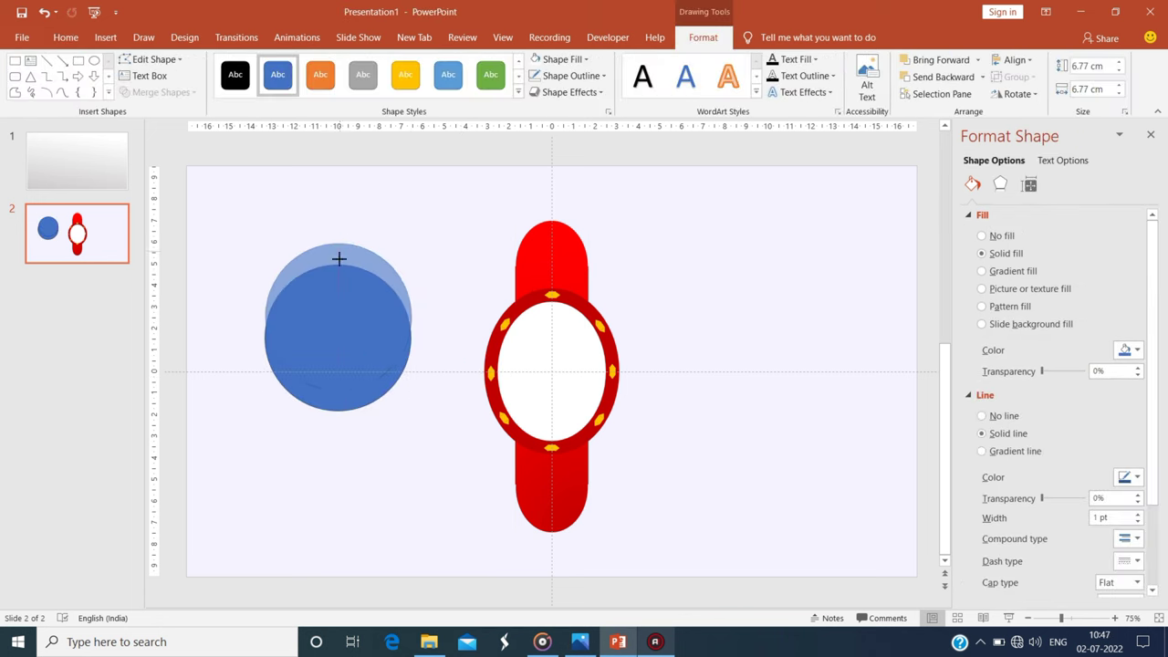
left_click_drag(415, 350, 409, 350)
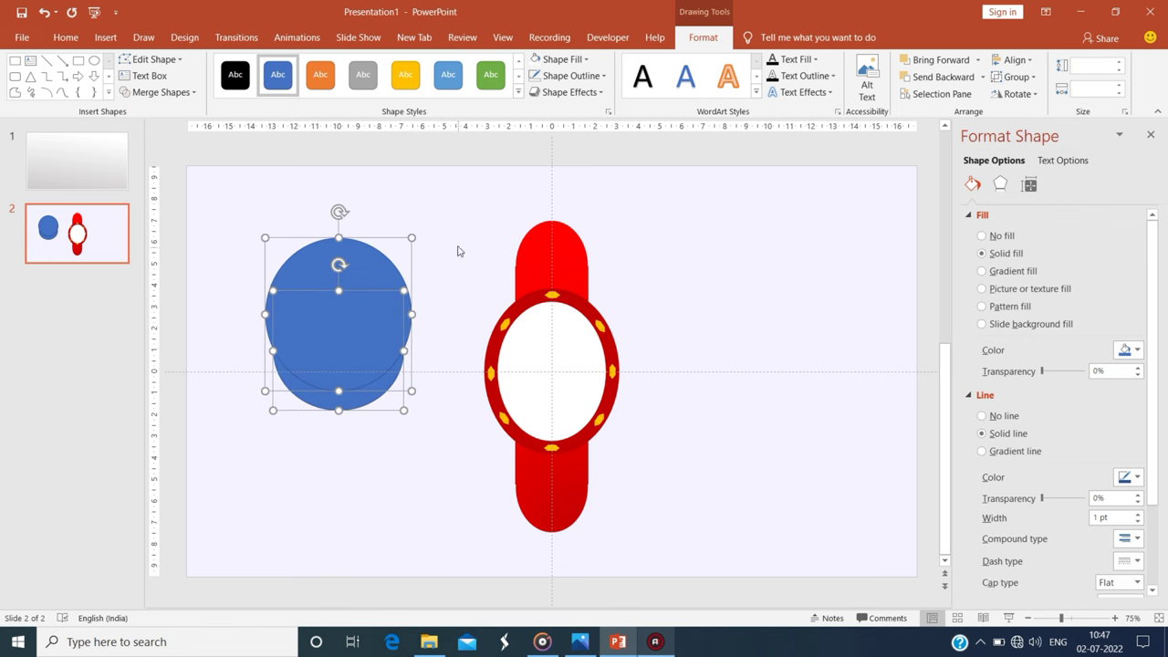
Fragment the overlapping circles into a crescent.
left_click(390, 292)
right_click(390, 292)
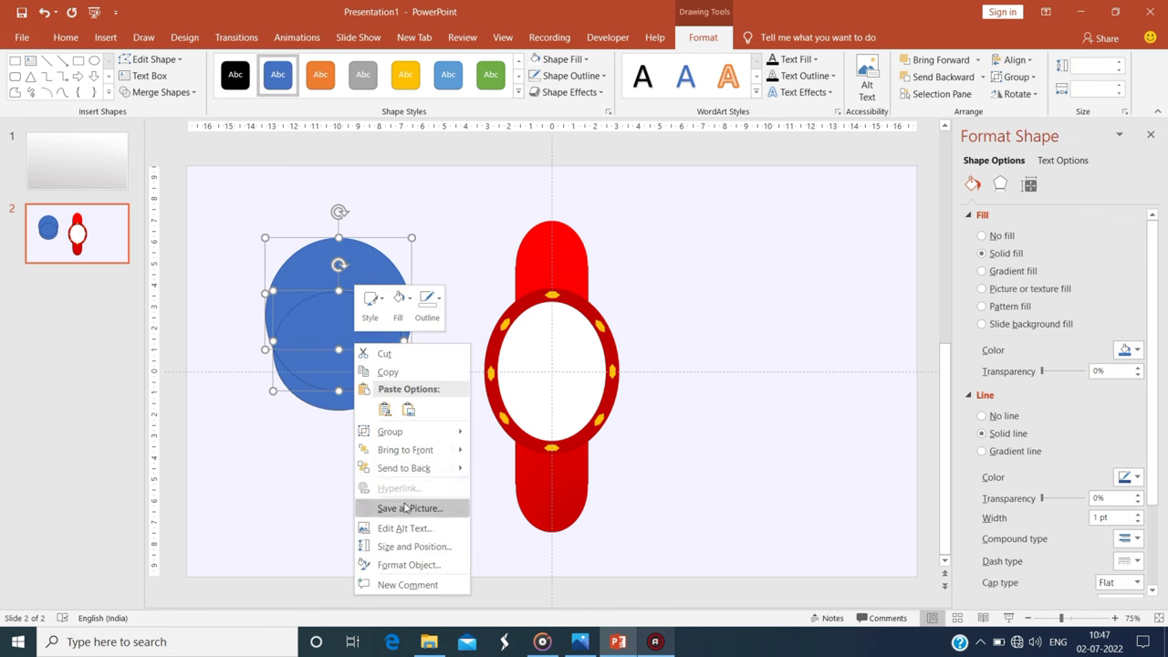
left_click(390, 292)
right_click(390, 292)
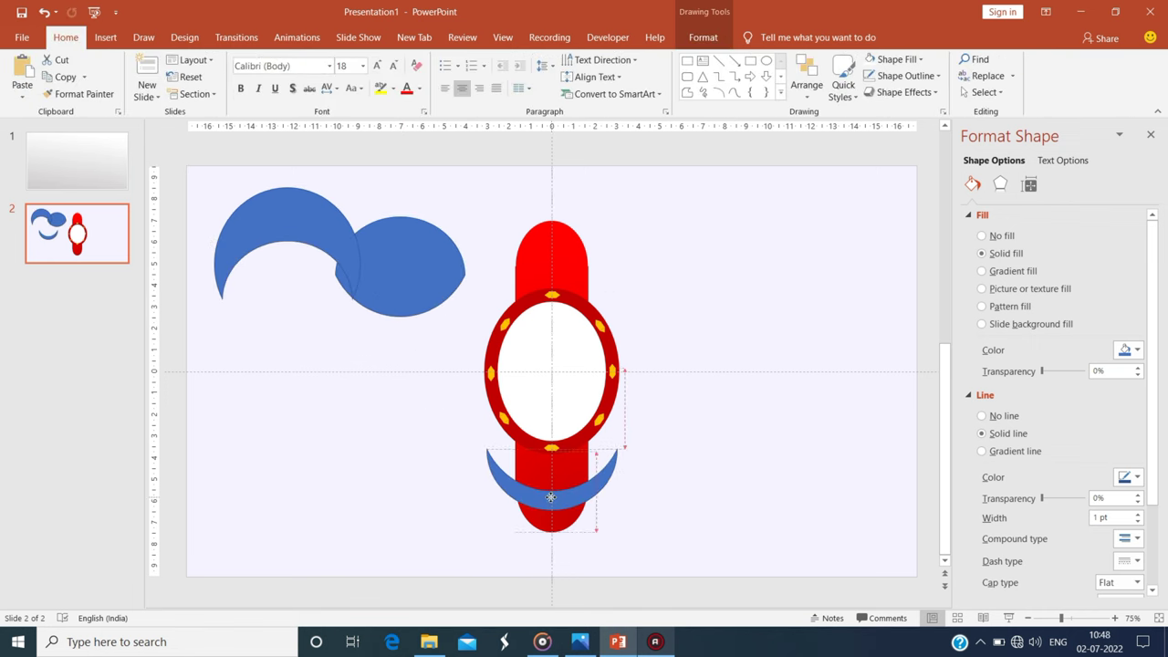
Add triangle arrowheads at both tips of the crescent.
left_click_drag(663, 415, 699, 446)
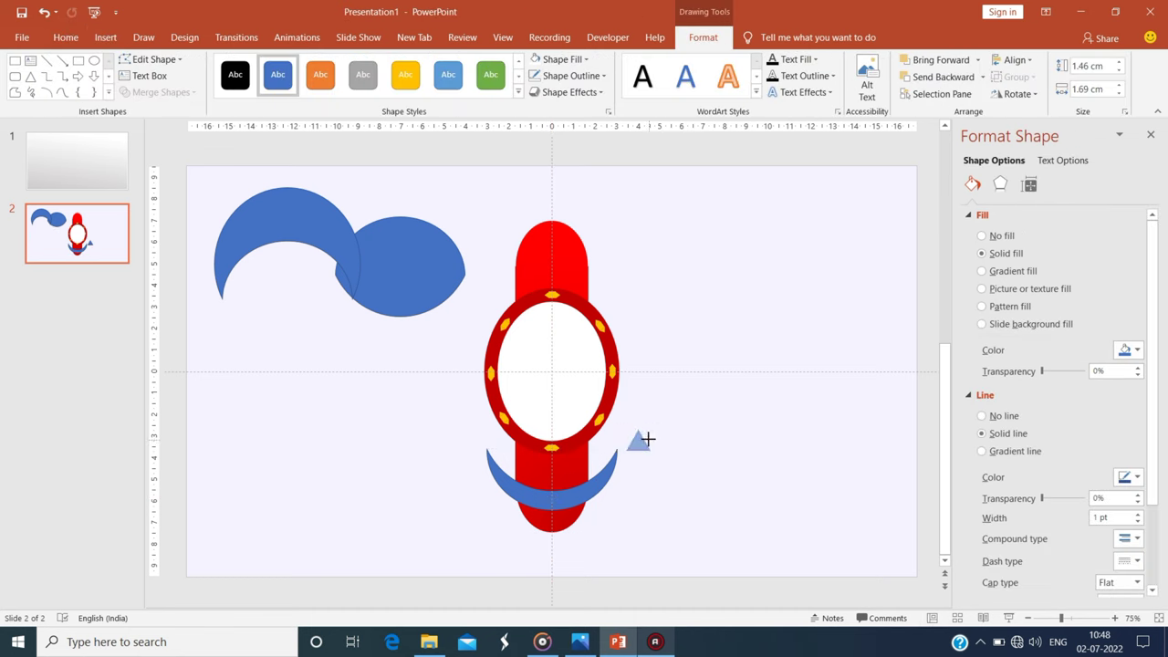
scroll(614, 490, "up", 5)
key("ctrl+v")
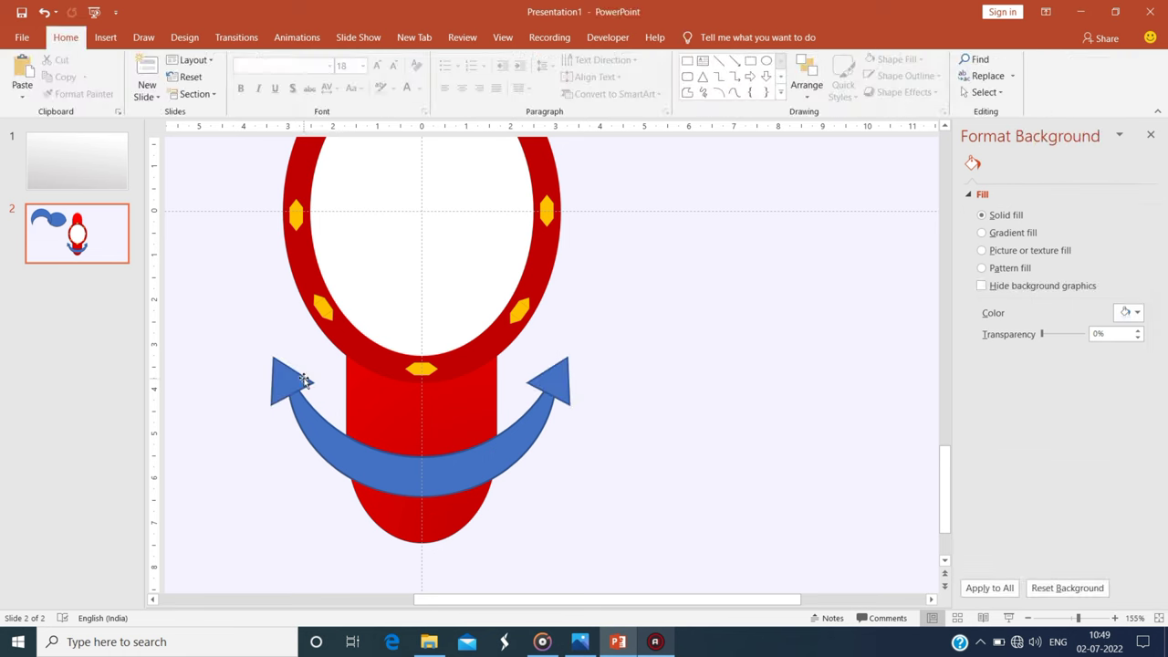
Union the crescent and arrowheads into one anchor with a dark-to-bright red gradient.
left_click(419, 474, "shift")
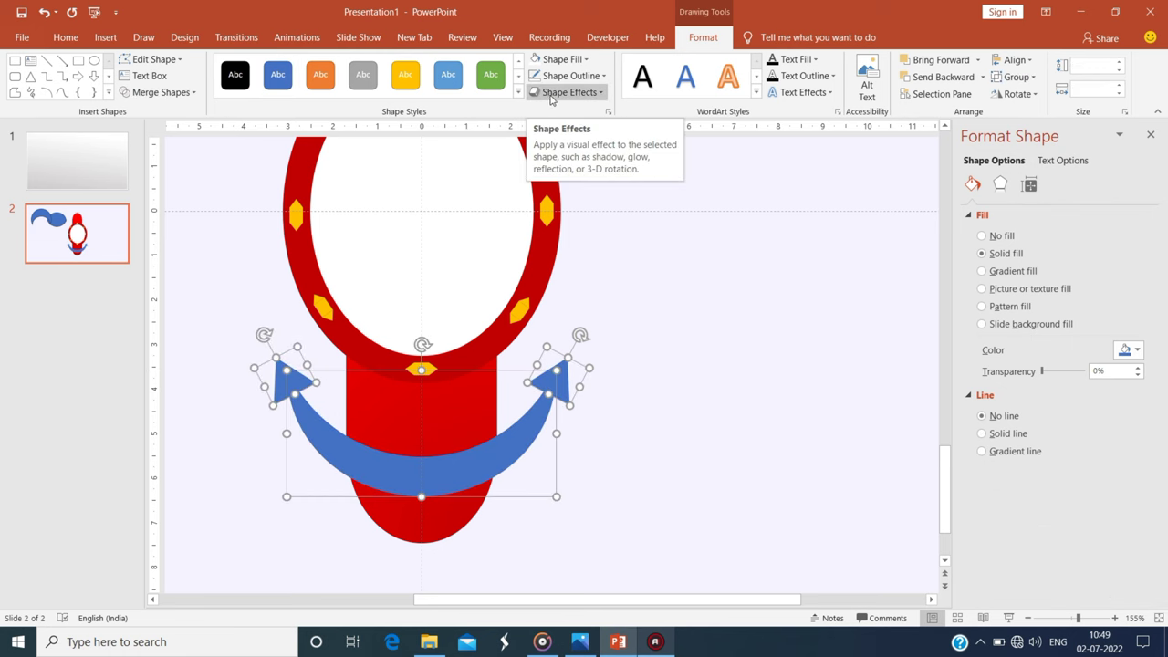
left_click(1131, 476)
left_click(1055, 514)
left_click(657, 193)
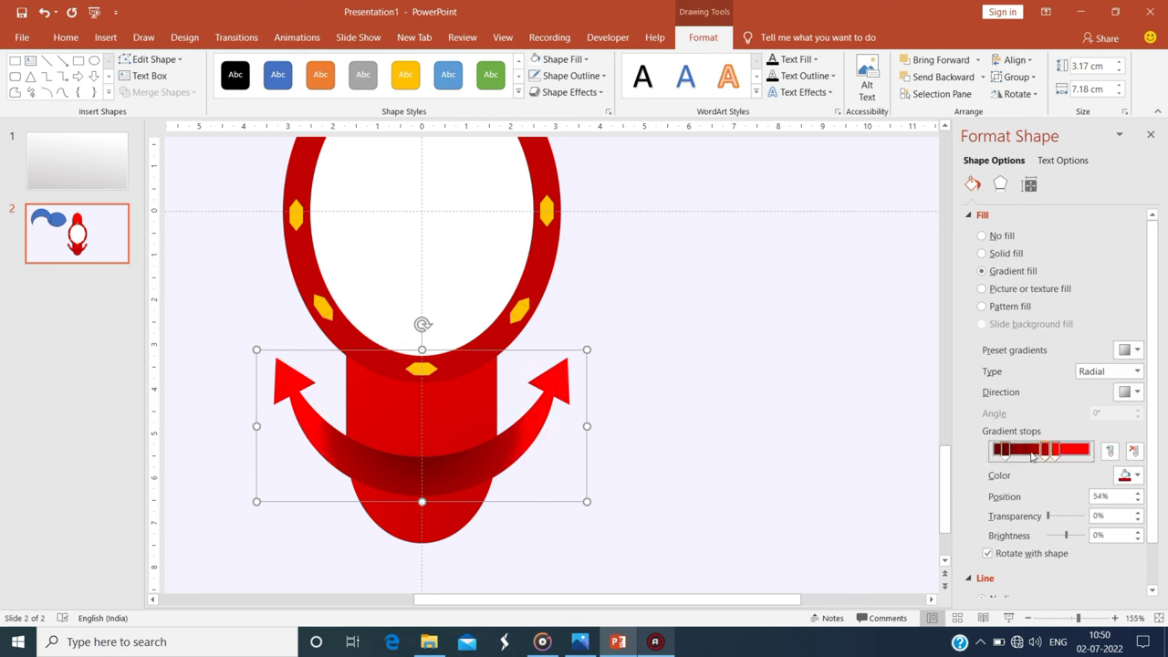
Apply Relaxed Inset top bevels to the anchor, the red bar and the ring.
left_click(1000, 185)
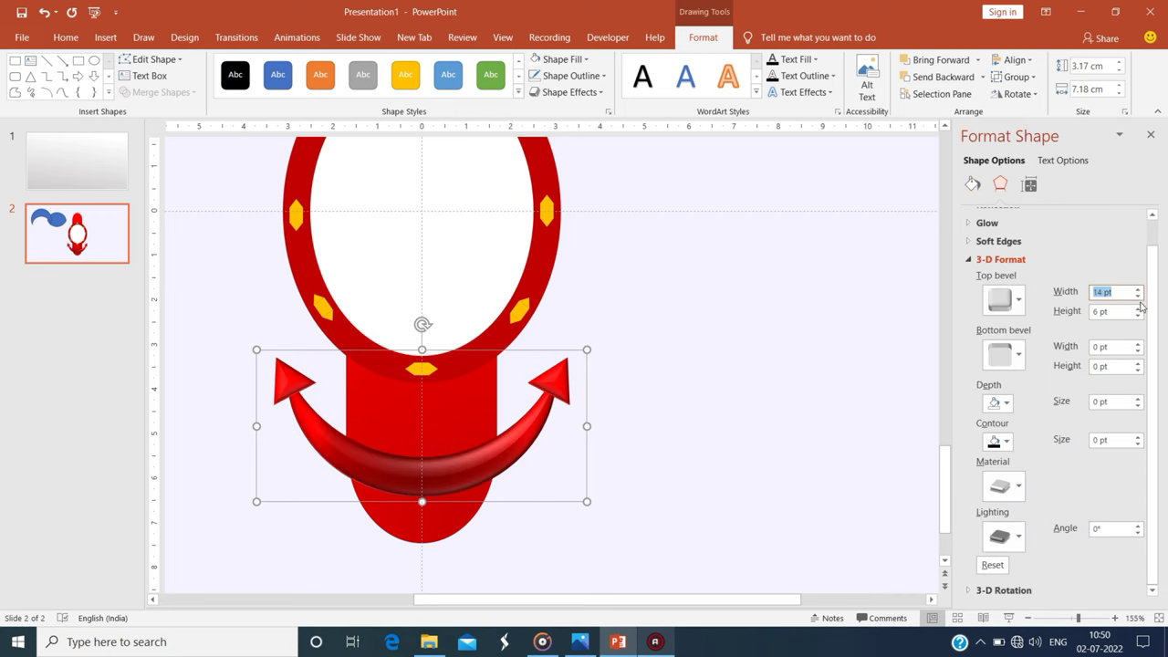
left_click(419, 520)
left_click(1001, 186)
left_click(1008, 315)
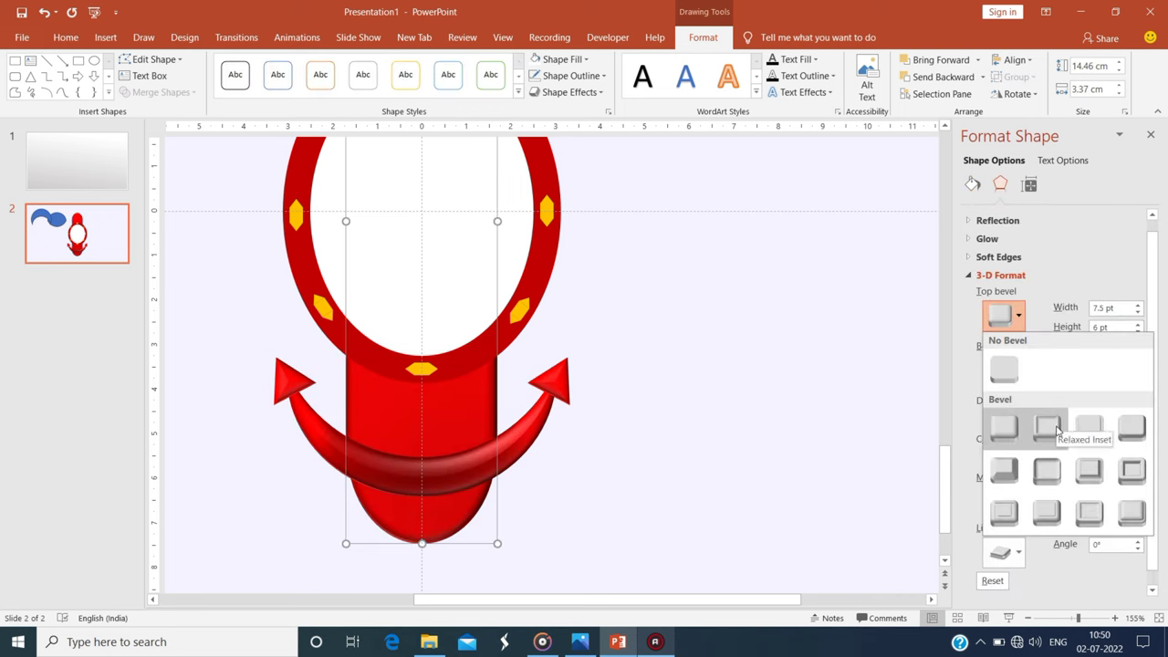
left_click(1058, 430)
scroll(787, 386, "up", 1)
scroll(663, 383, "up", 3)
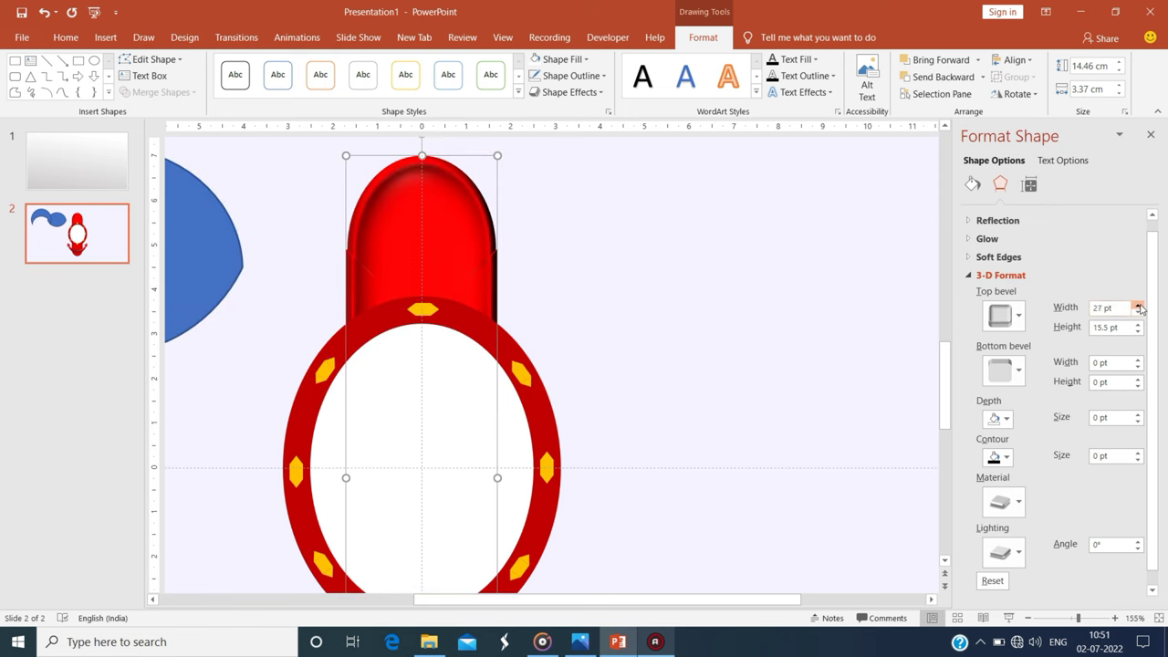
scroll(729, 365, "down", 3)
left_click(730, 365)
left_click(511, 429)
left_click(1008, 327)
Give the ring a Top bevel and delete the leftover blue shape.
left_click(1058, 430)
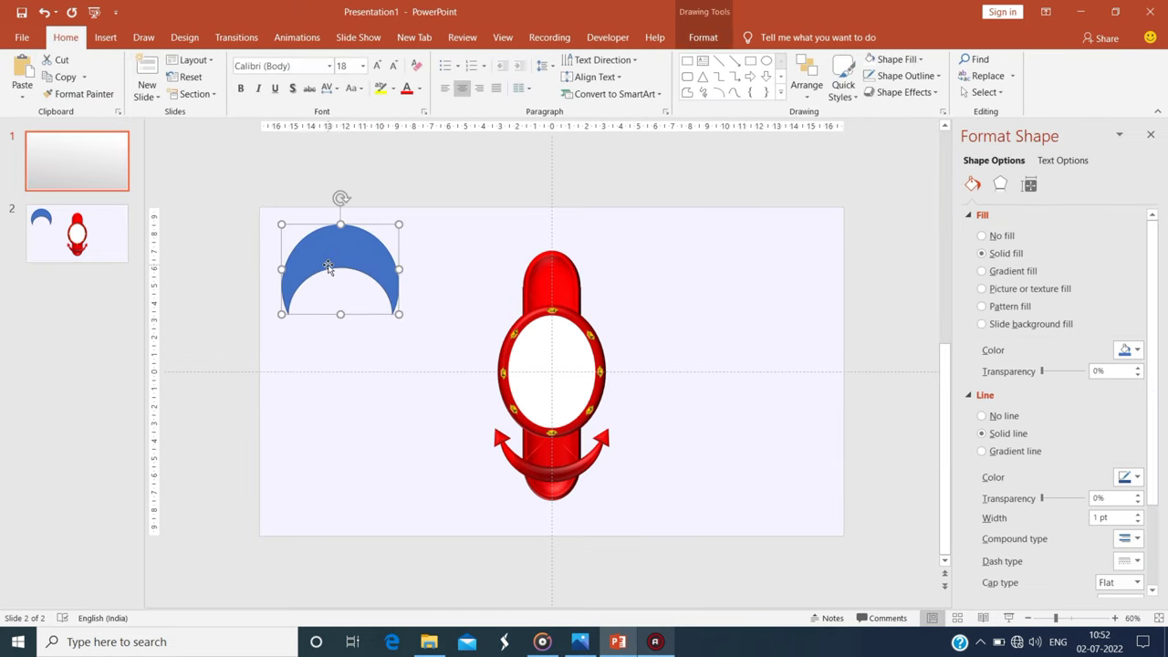
right_click(327, 261)
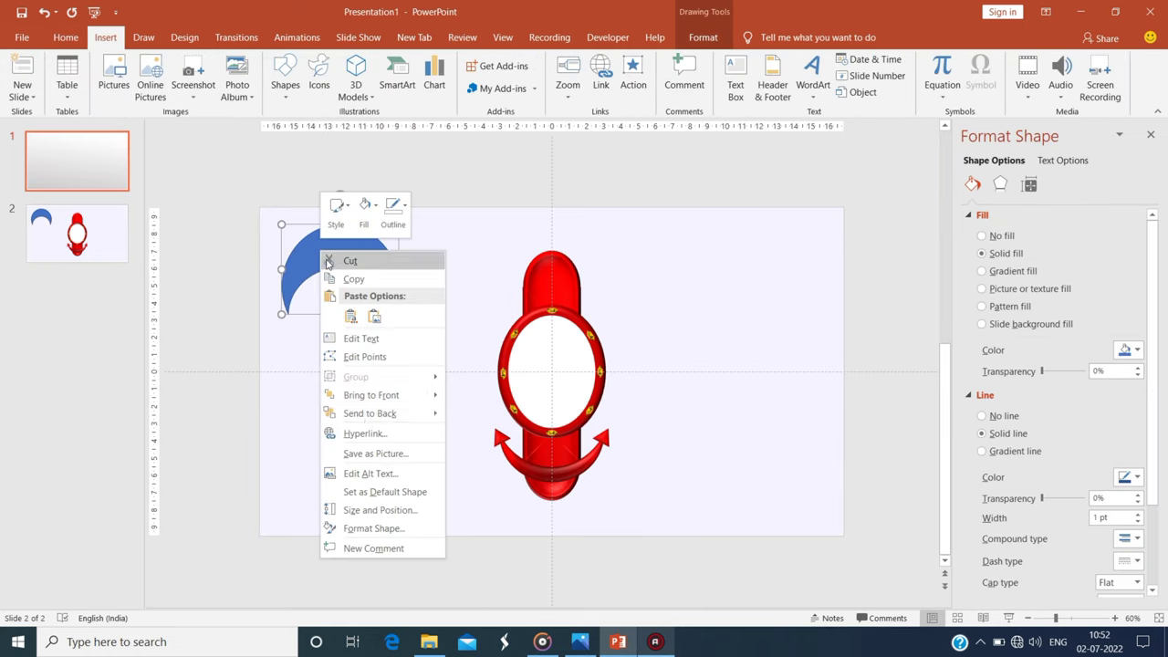
left_click(366, 413)
key("Delete")
scroll(561, 376, "up", 5)
scroll(567, 395, "down", 3)
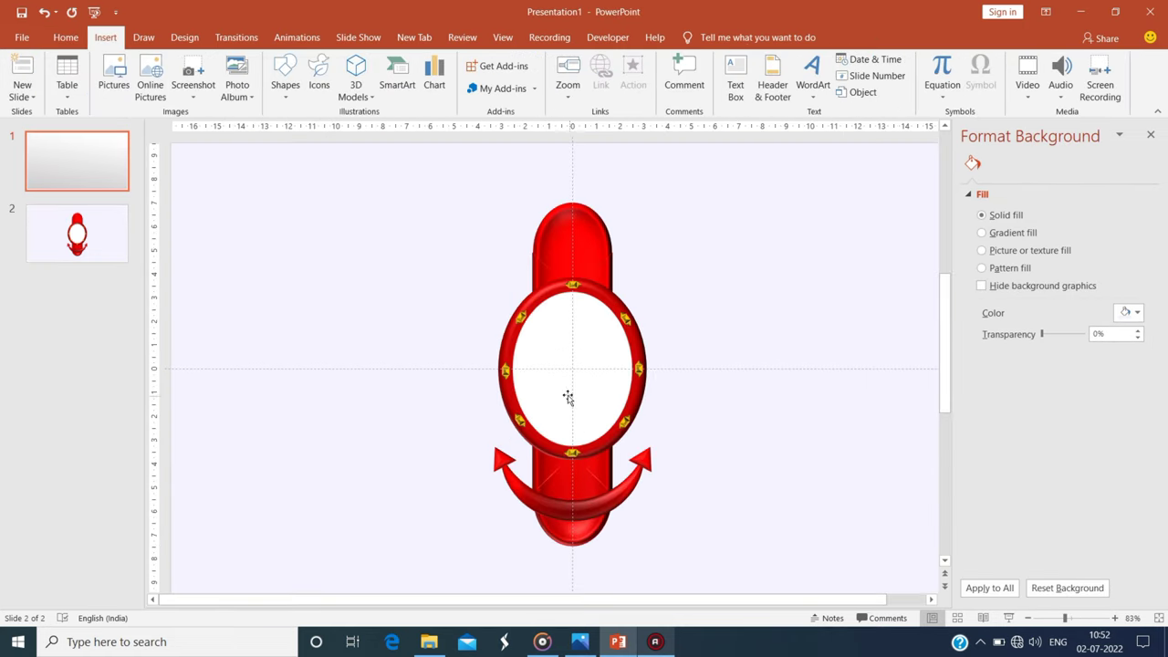
Draw a small oval beside the anchor and give it a Path gradient fill and bevel.
left_click(285, 84)
left_click(311, 132)
left_click_drag(338, 243, 365, 309)
left_click(432, 279)
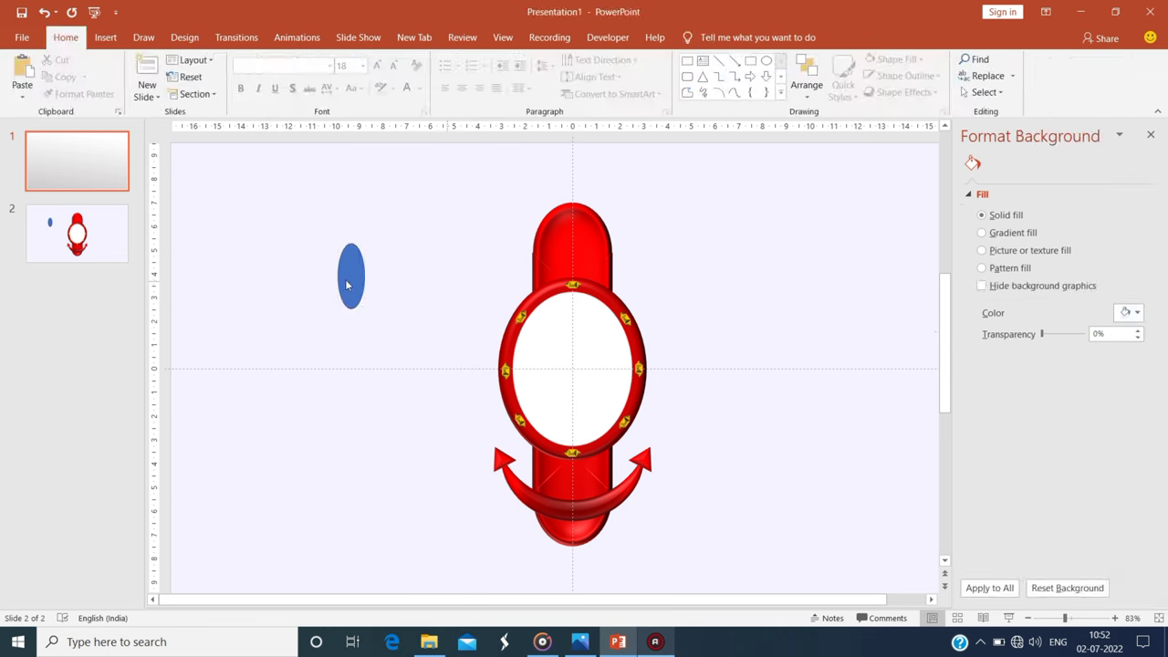
left_click(351, 274)
left_click(982, 271)
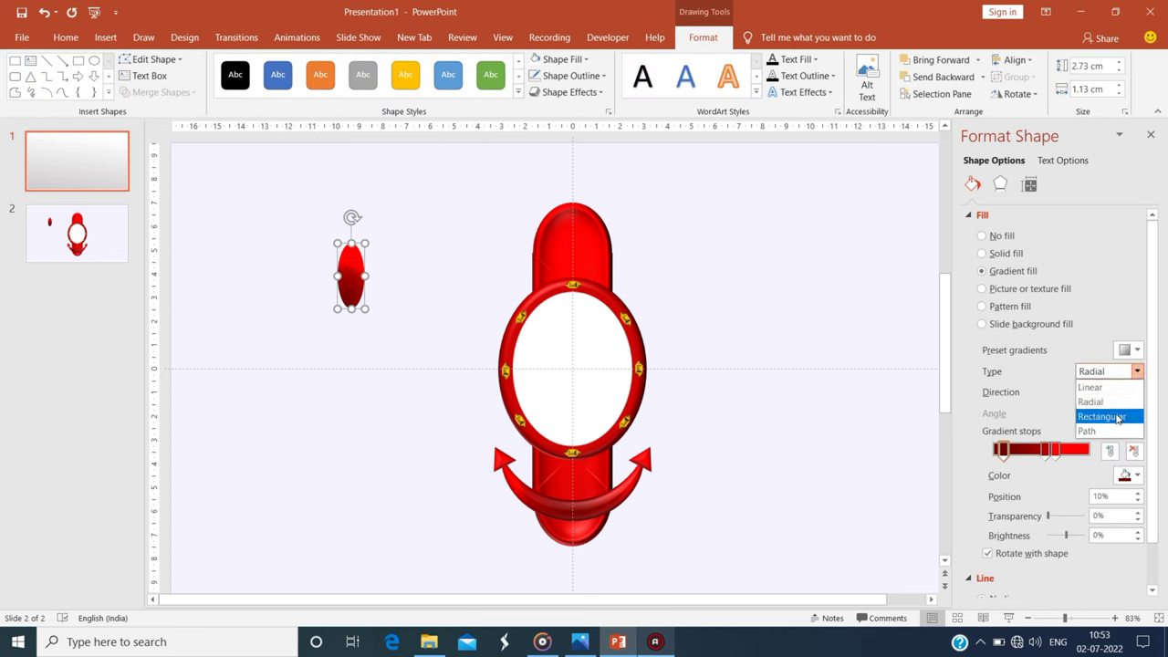
left_click(999, 185)
scroll(1140, 317, "up", 10, "ctrl")
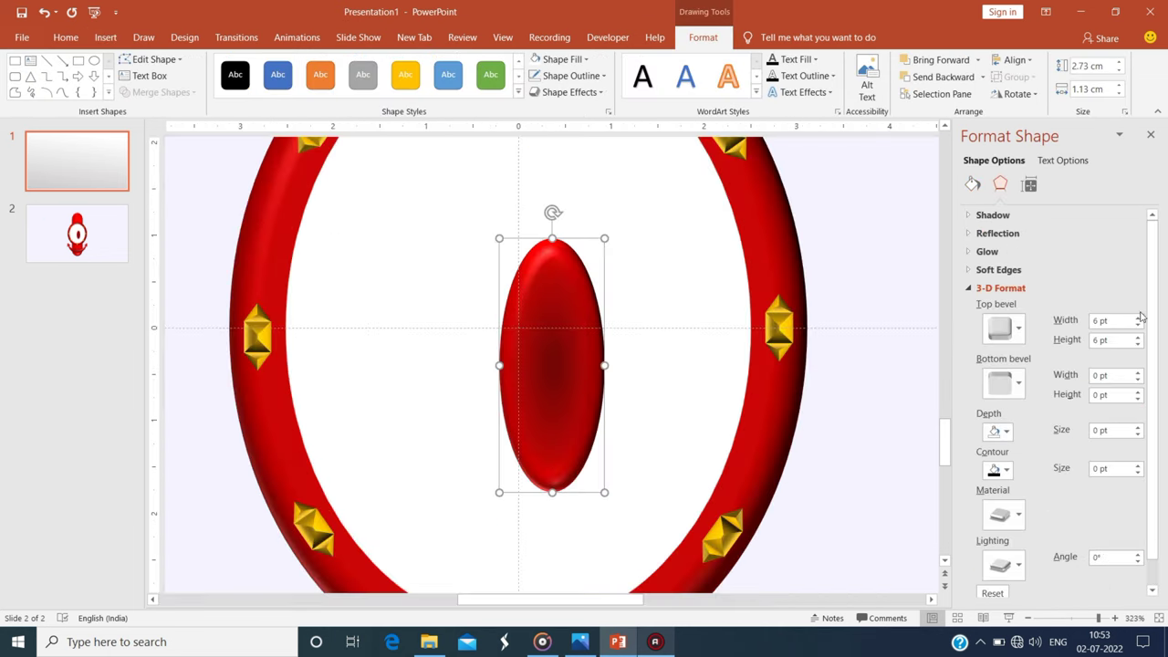
left_click(998, 269)
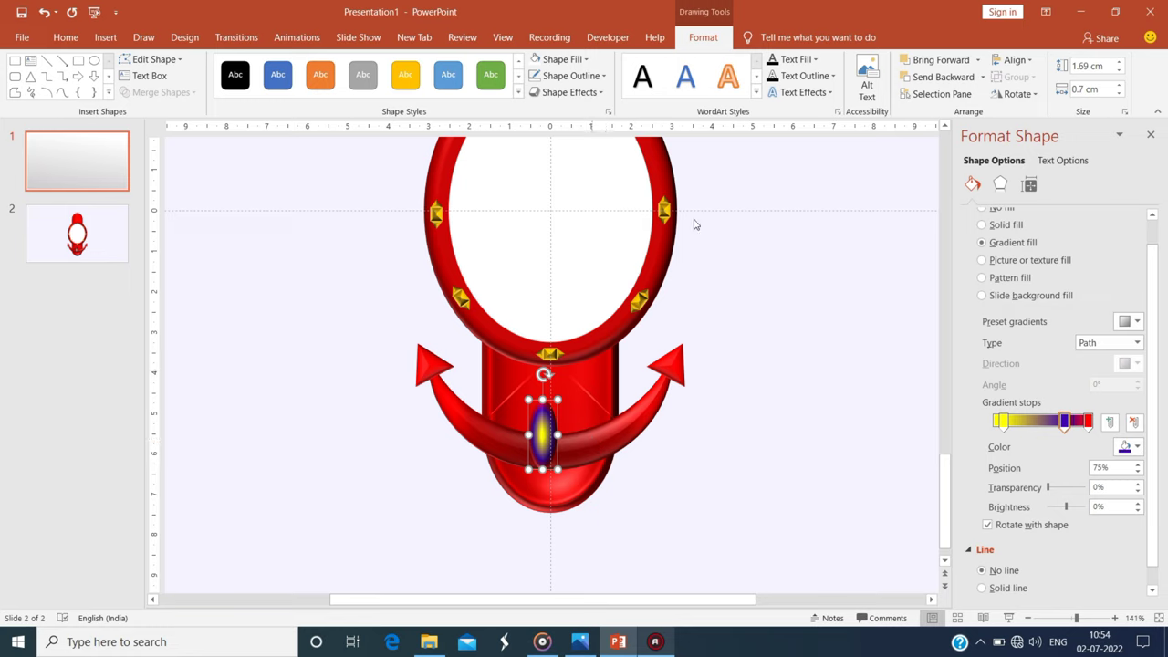
Place the gem at the anchor's centre and trim its gradient stops, moving one to 28% with a new colour.
left_click(575, 441)
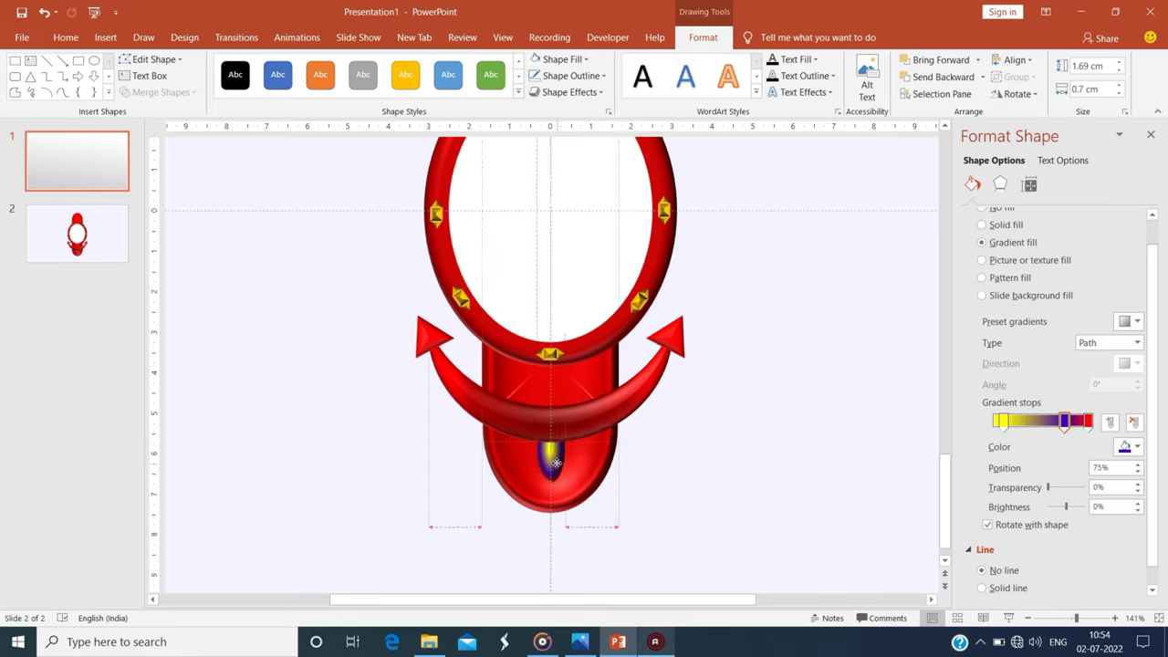
left_click_drag(590, 418, 596, 431)
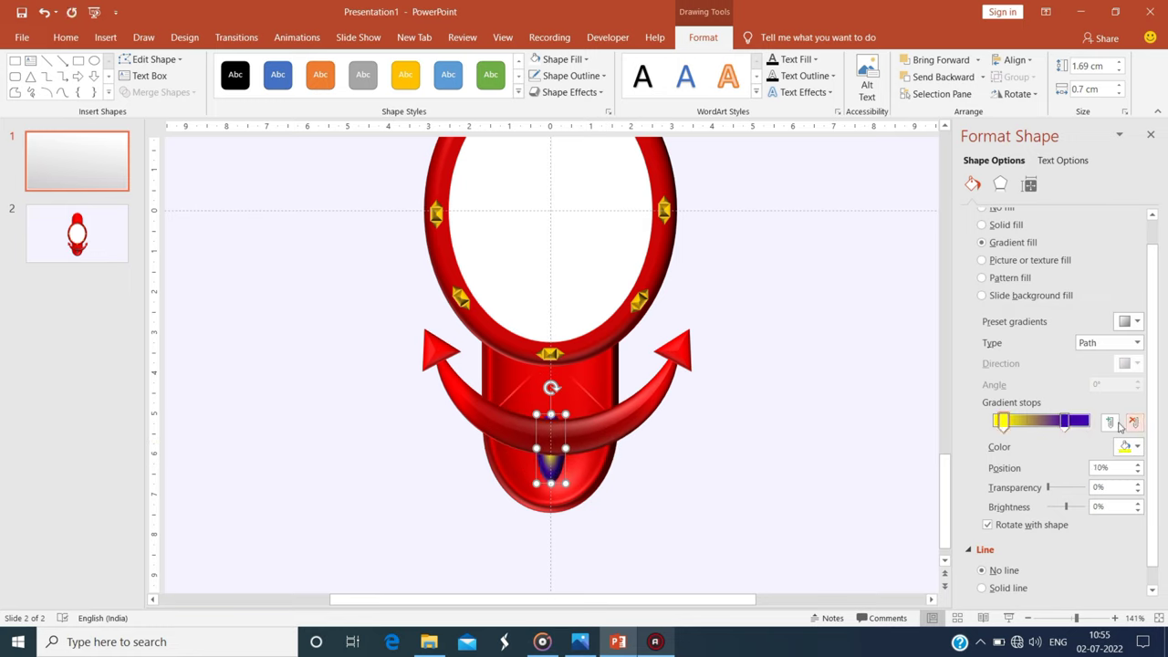
left_click(1136, 446)
left_click(1058, 385)
left_click(1135, 446)
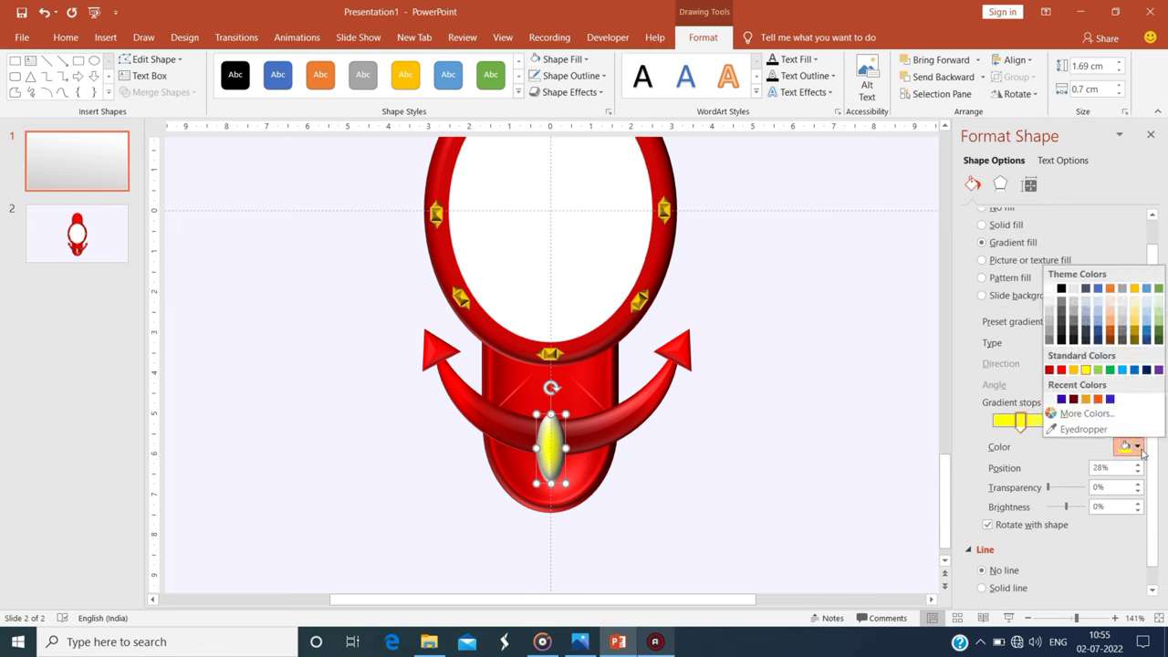
left_click(1068, 410)
left_click(546, 194)
left_click(611, 272)
left_click(658, 194)
left_click(1136, 446)
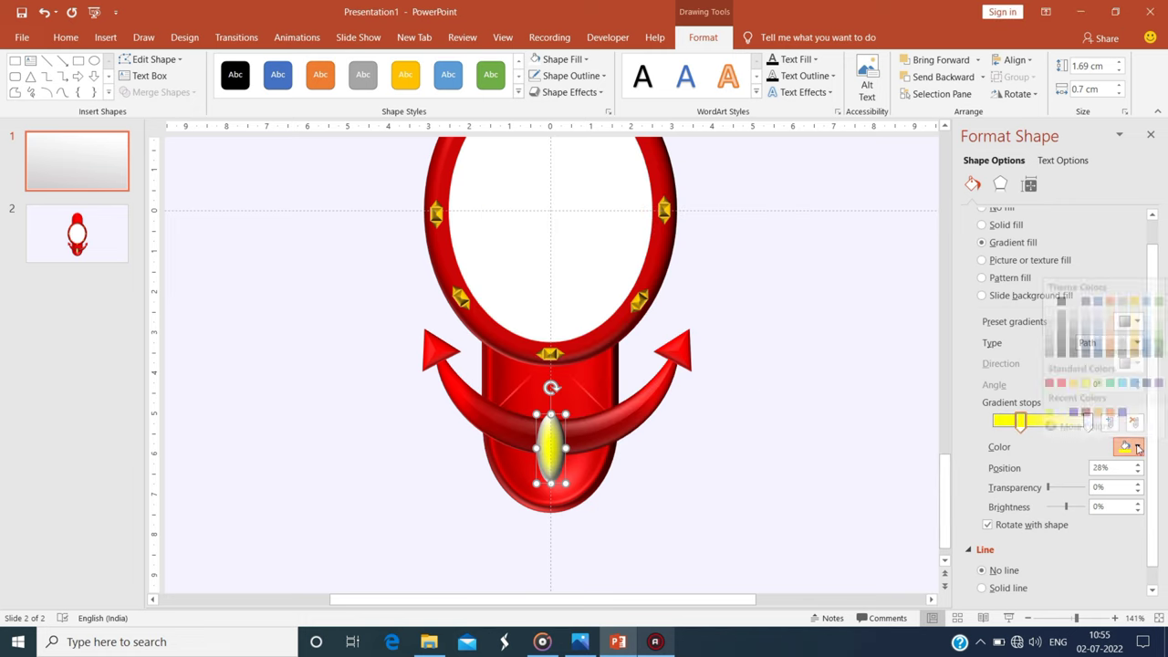
left_click(1076, 405)
left_click(664, 210)
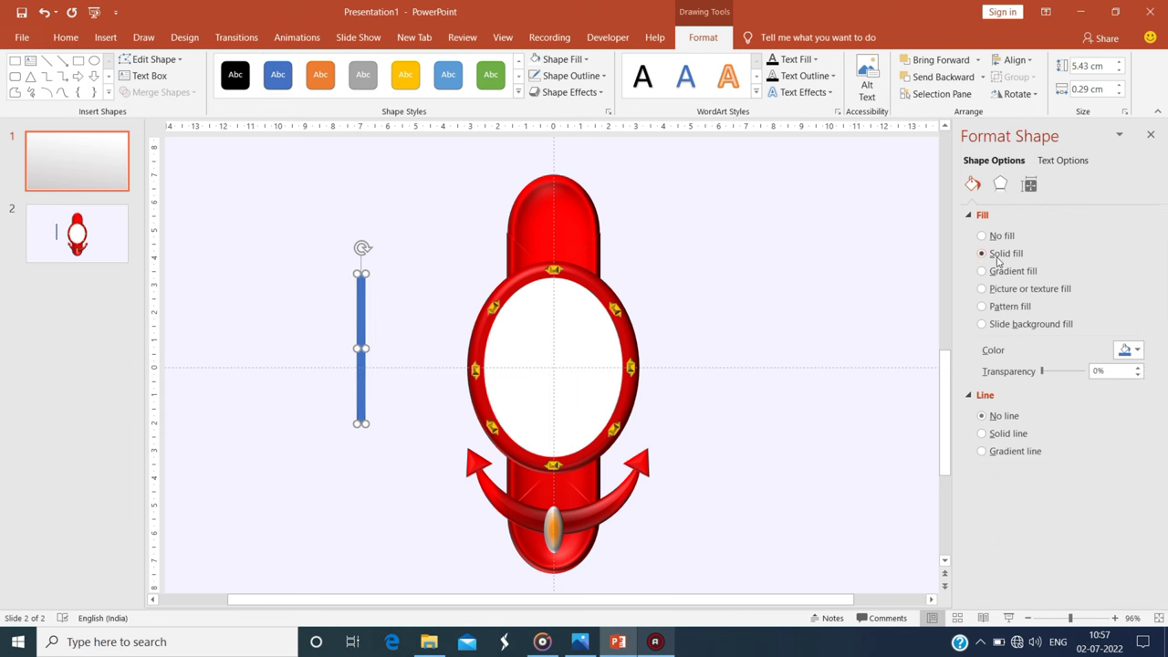
Give the rod a gradient fill and move it into the centre of the ring.
left_click(999, 271)
left_click(66, 38)
left_click_drag(363, 336, 538, 413)
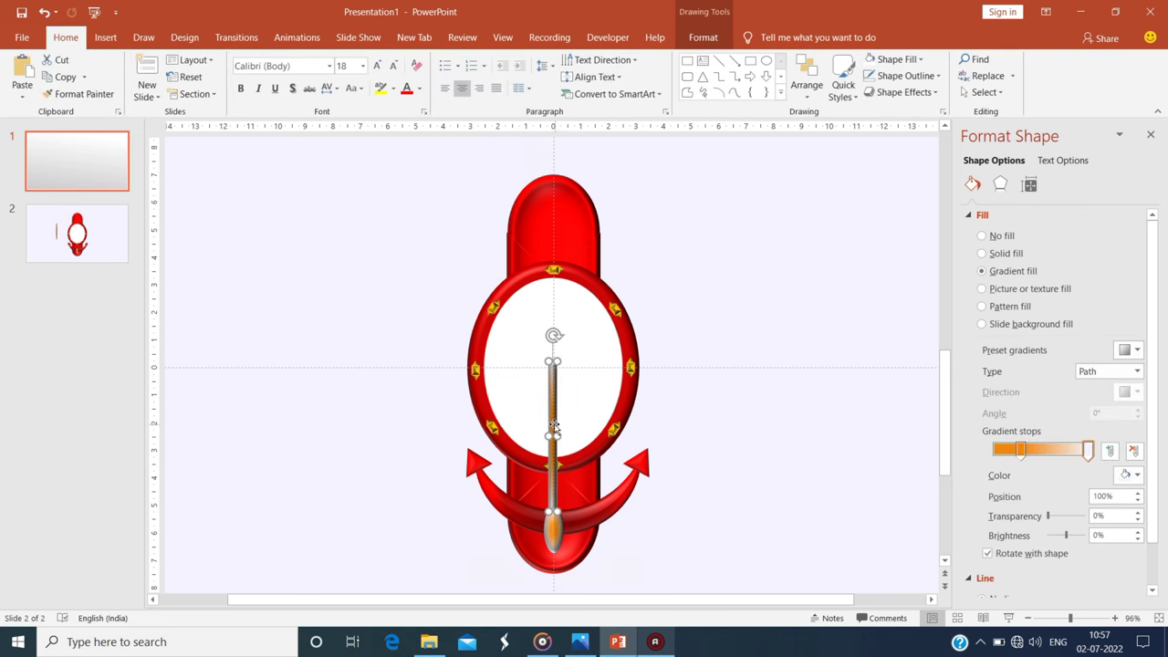
scroll(554, 426, "up", 5, "ctrl")
scroll(554, 426, "down", 3)
Union the rod with the orange bob into a single shape.
left_click(556, 319)
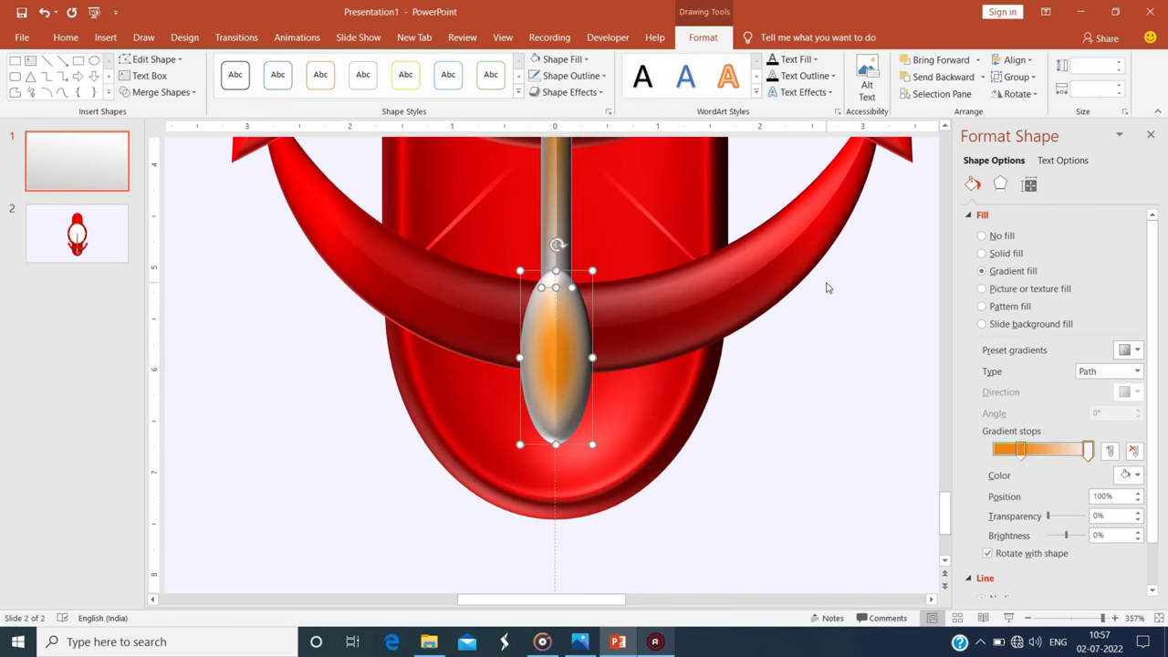
left_click(160, 92)
left_click(146, 108)
left_click_drag(944, 515, 944, 474)
left_click(1027, 617)
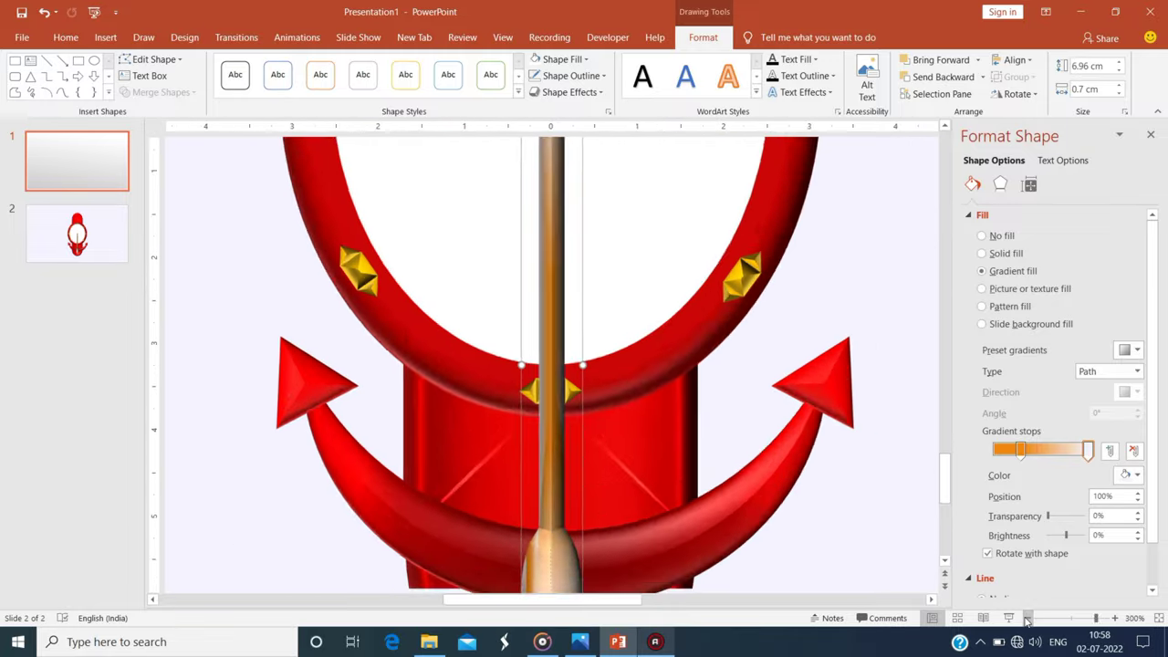
scroll(829, 429, "down", 4, "ctrl")
scroll(729, 294, "down", 4, "ctrl")
Draw a large circle over the pendulum, centre it horizontally and vertically, and remove its fill and outline.
left_click(105, 37)
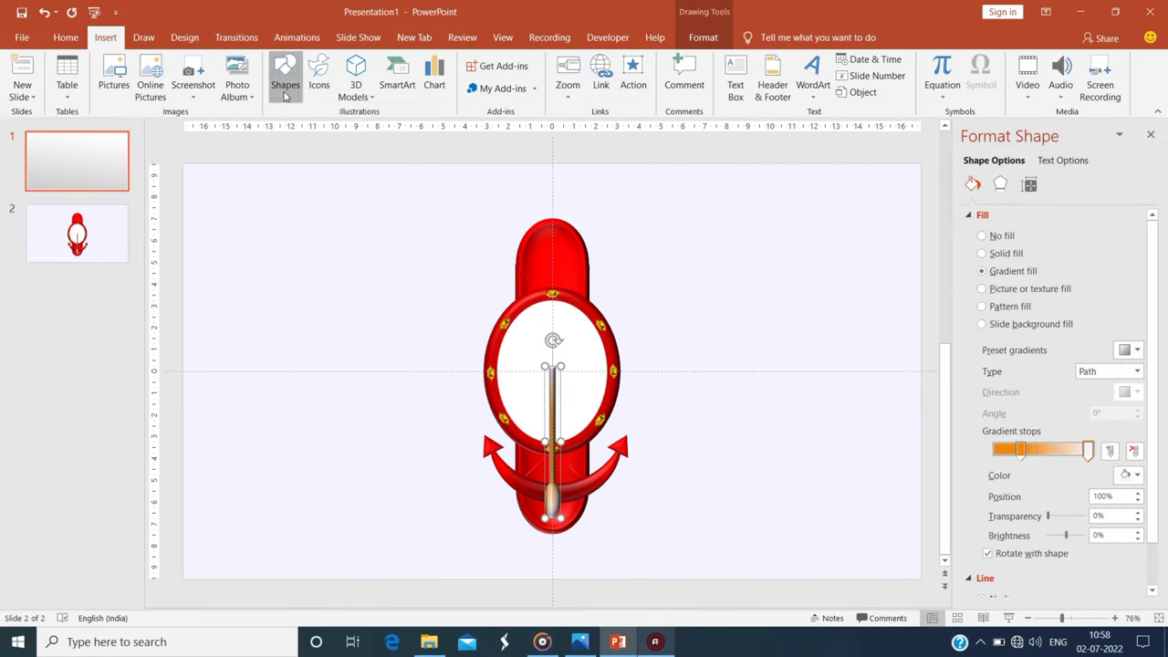
left_click(283, 80)
left_click(292, 242)
left_click_drag(287, 200, 602, 516)
left_click(1000, 236)
left_click(1015, 59)
left_click(1022, 97)
left_click(1016, 59)
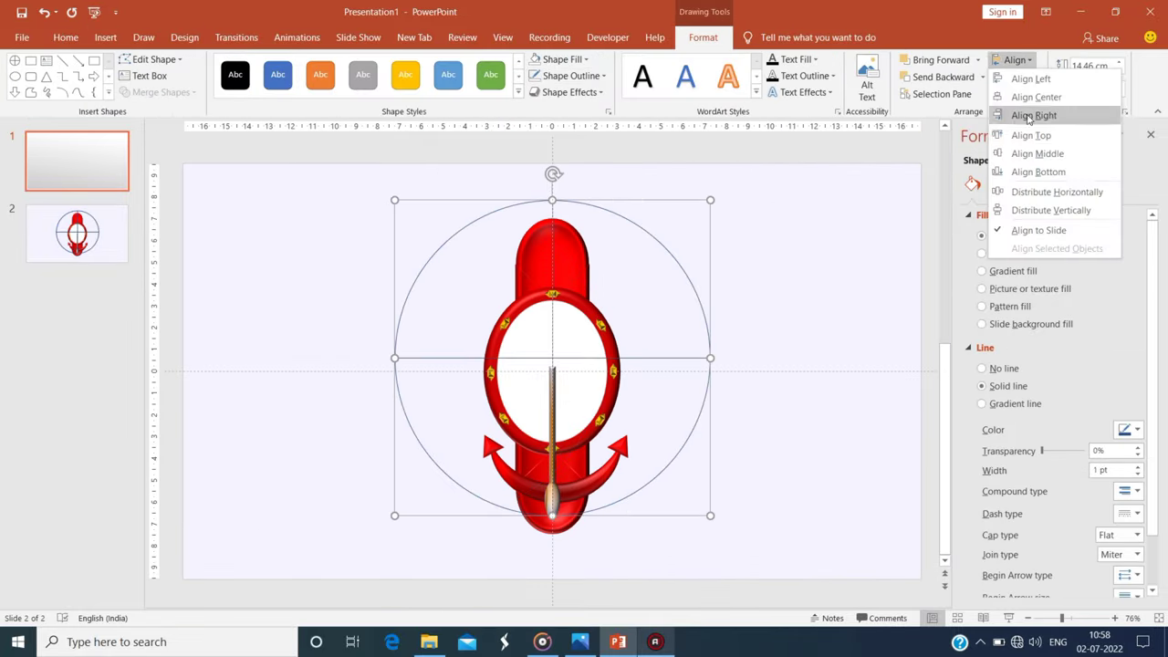
left_click(1022, 134)
left_click(703, 301)
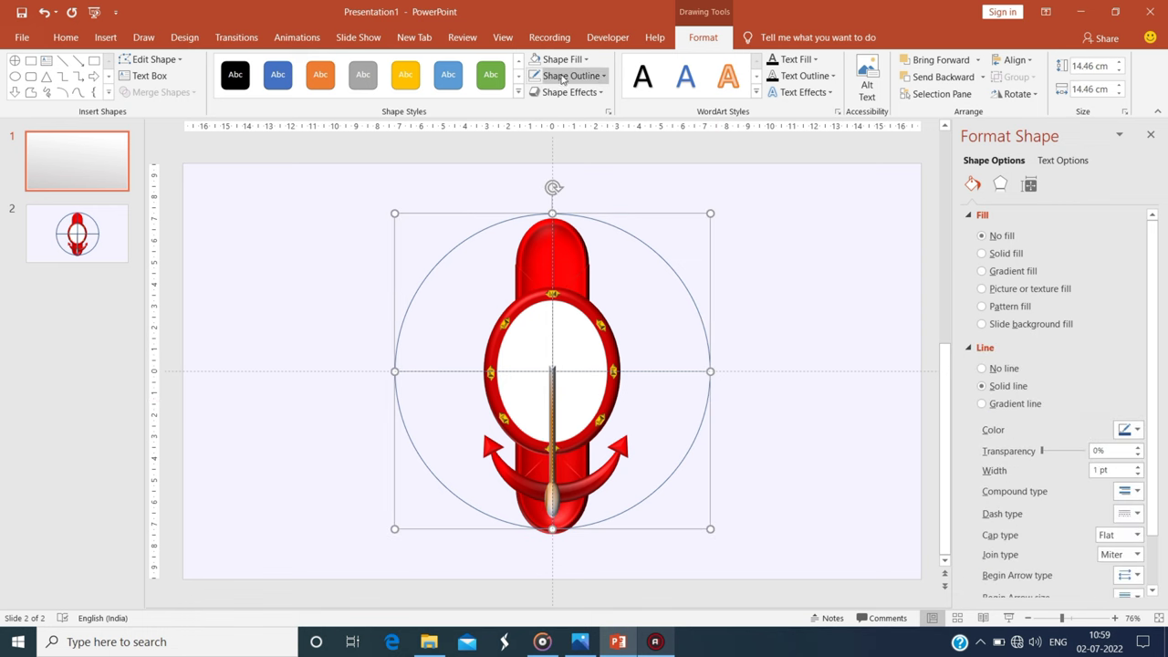
Select the circle with the pendulum group and bring up the Add Animation effects list.
left_click(1003, 367)
left_click(821, 228)
left_click(703, 301)
left_click(296, 38)
left_click(764, 84)
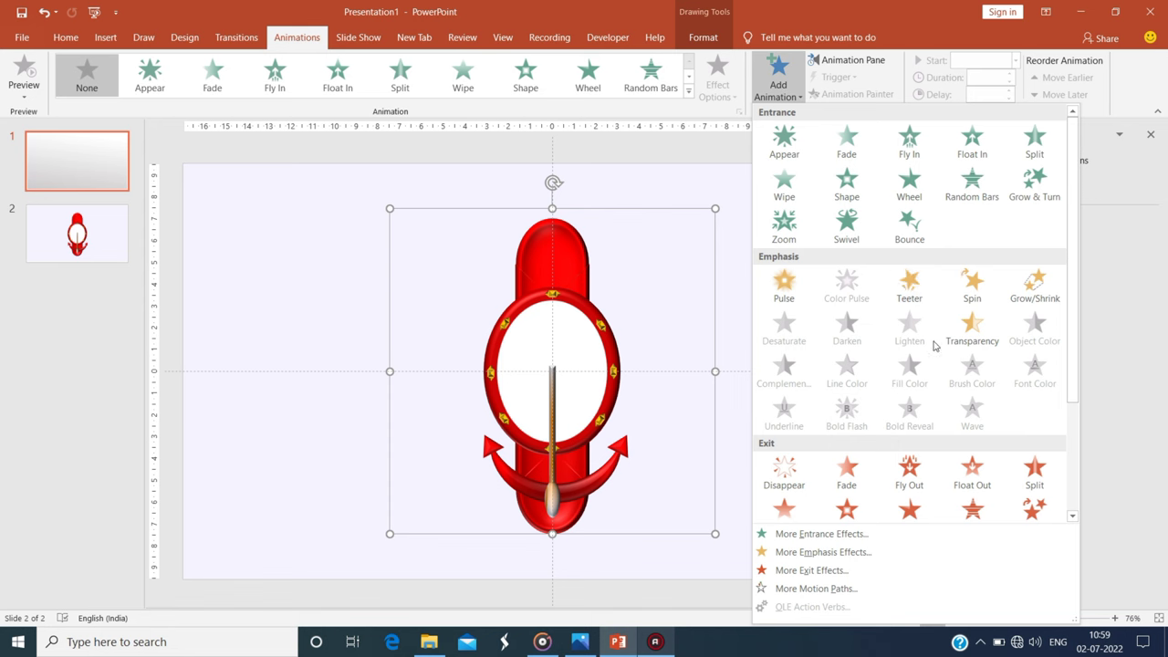
Apply the Spin emphasis animation to the pendulum group.
scroll(958, 356, "down", 5)
left_click(688, 91)
left_click(778, 78)
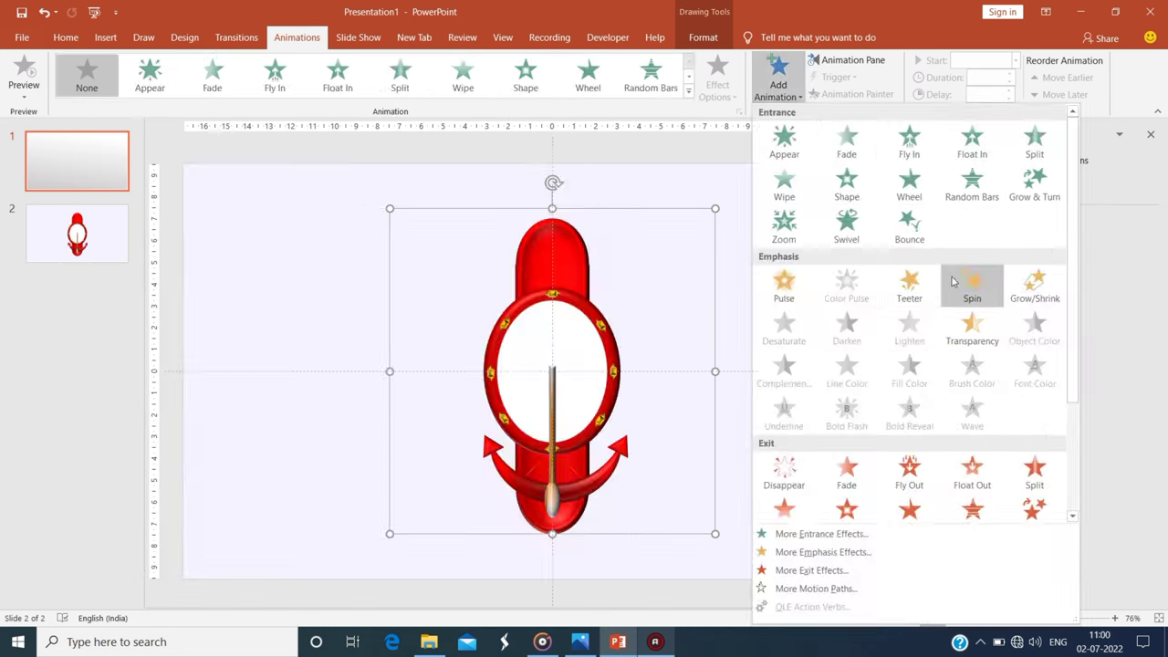
left_click(971, 282)
Set the Group 55 Spin effect to a custom 20° clockwise amount.
left_click(846, 59)
right_click(1018, 186)
left_click(1049, 253)
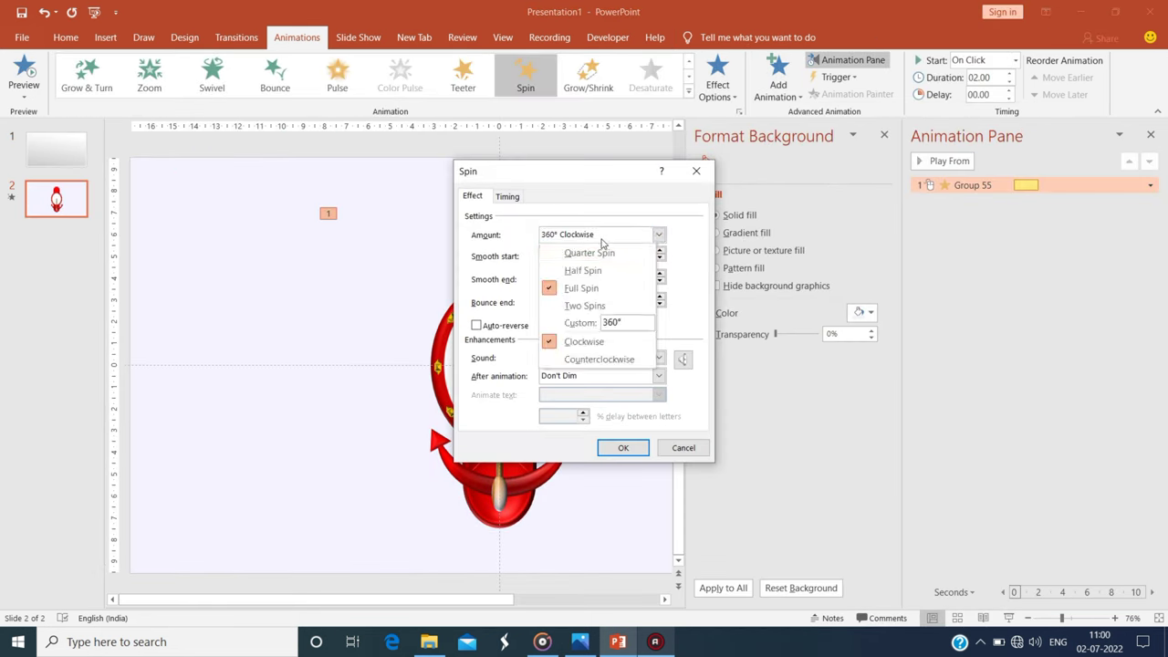
type("20")
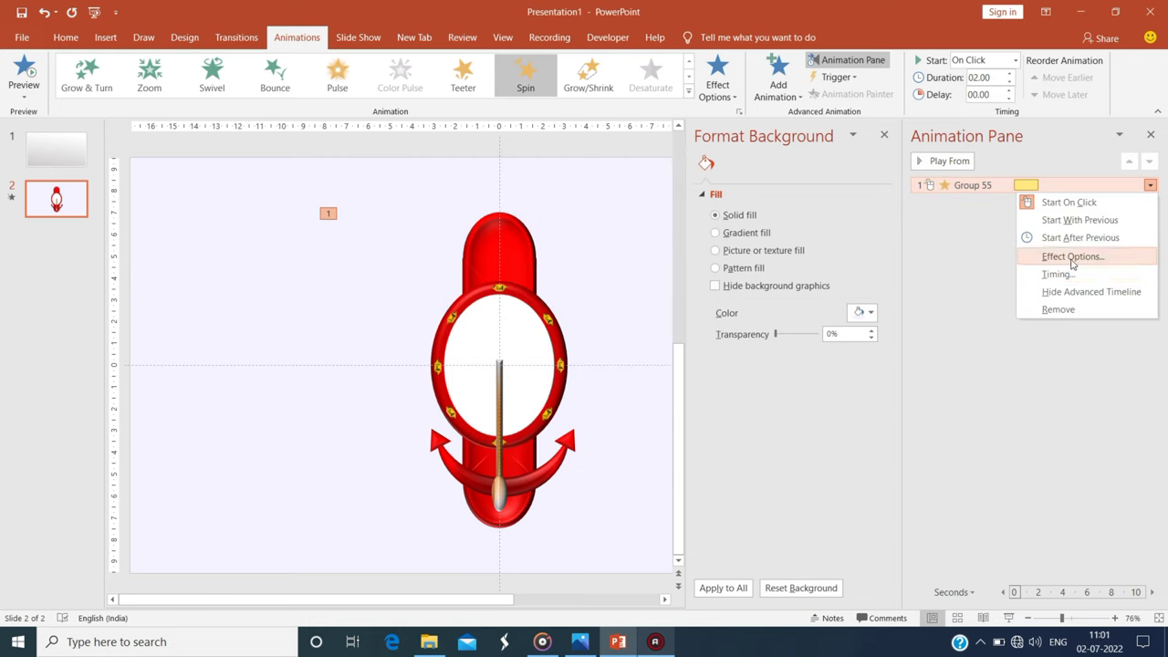
key("Return")
Check the pendulum group's size and rotation, then preview the 20° spin.
left_click(501, 446)
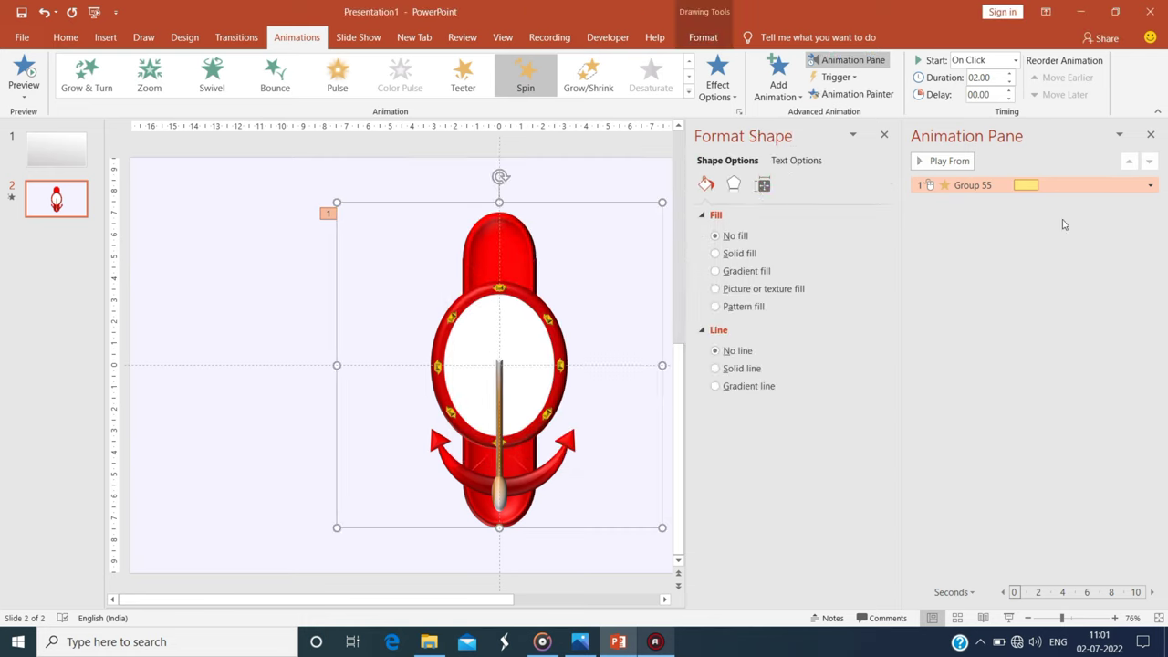
left_click(762, 185)
left_click(871, 270)
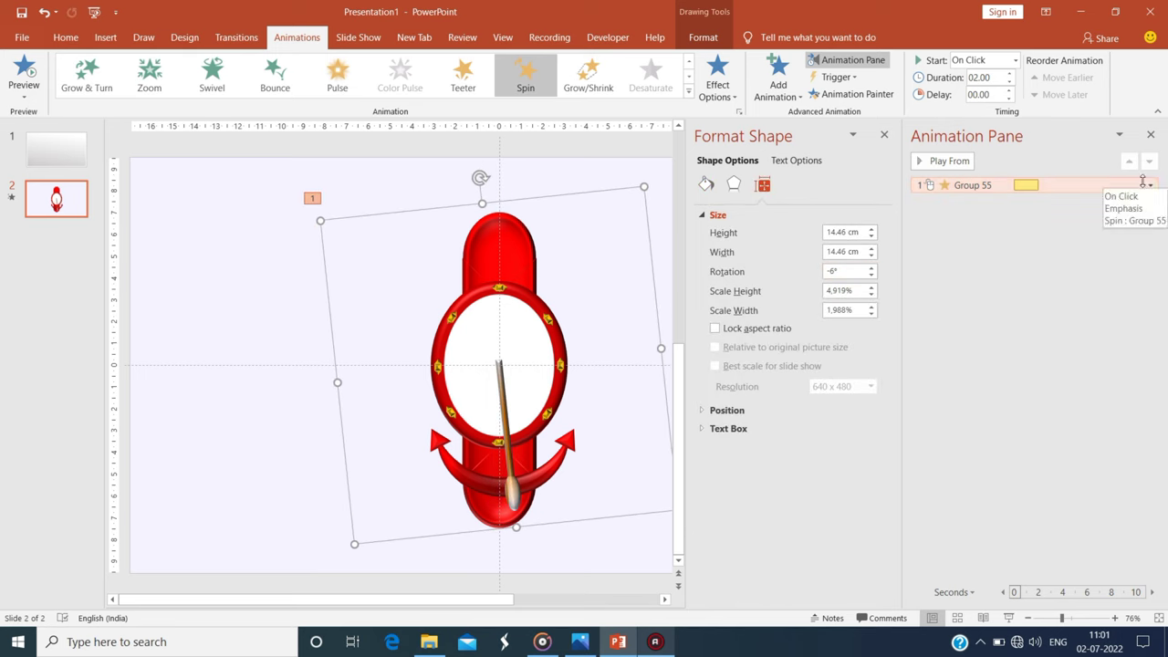
left_click(511, 195)
left_click(624, 452)
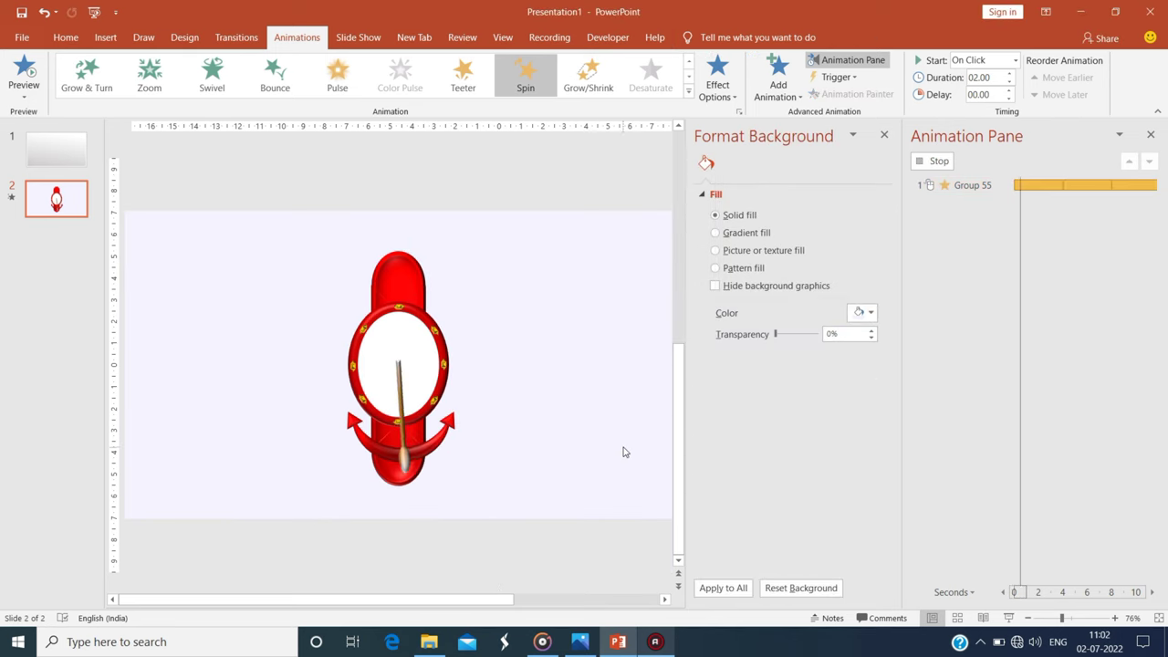
left_click(621, 441)
Thin the dashed ring's line to 8.25 pt and shrink it to 6.2 × 4.72 cm inside the dial.
left_click(702, 38)
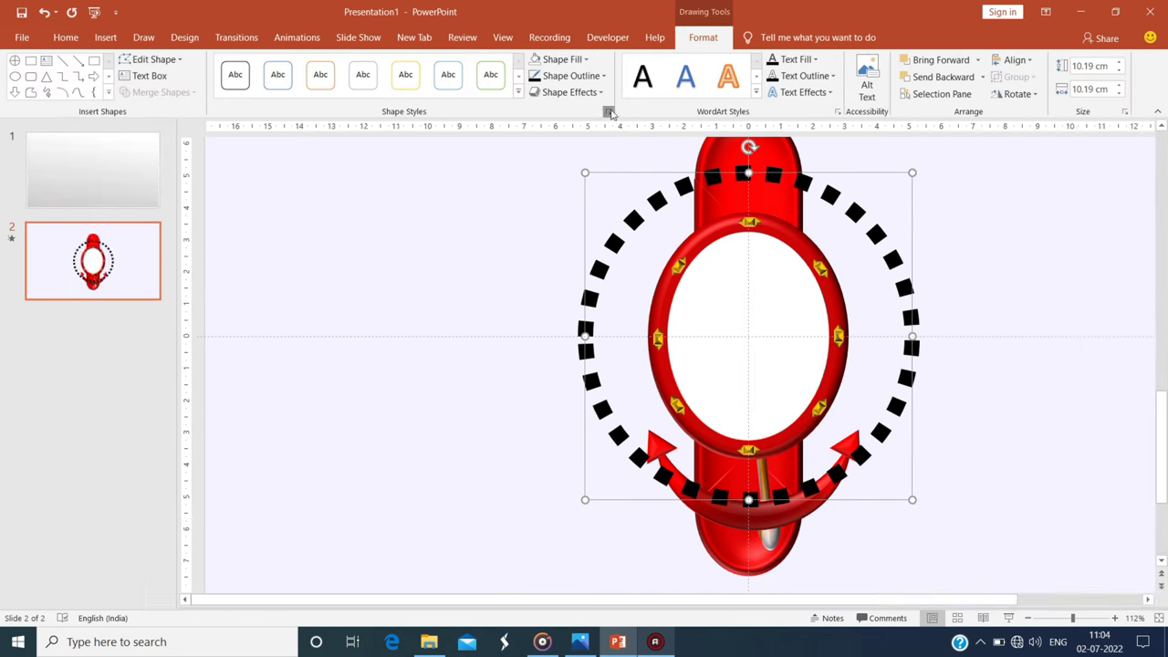
left_click(1138, 468)
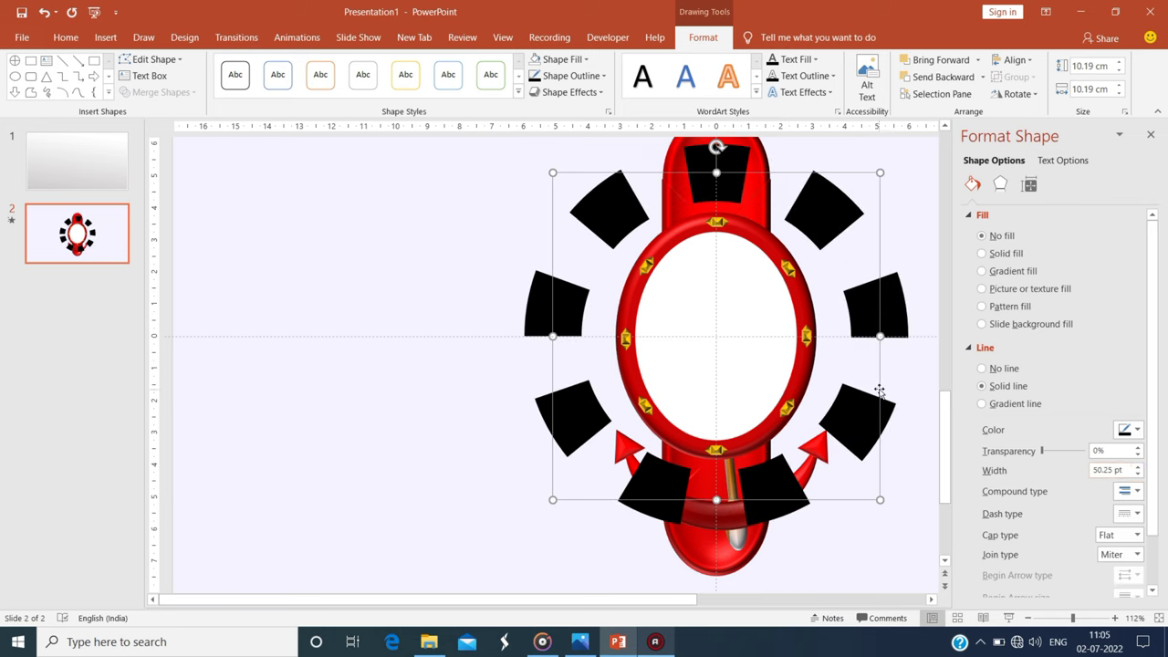
left_click(1136, 473)
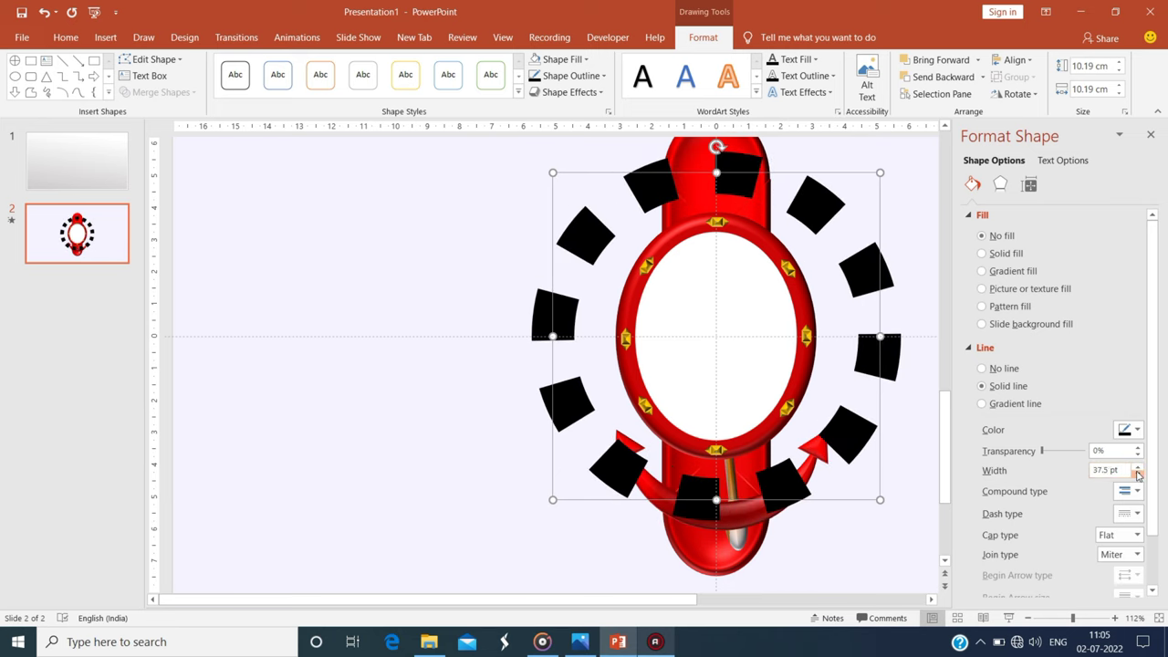
left_click(1136, 474)
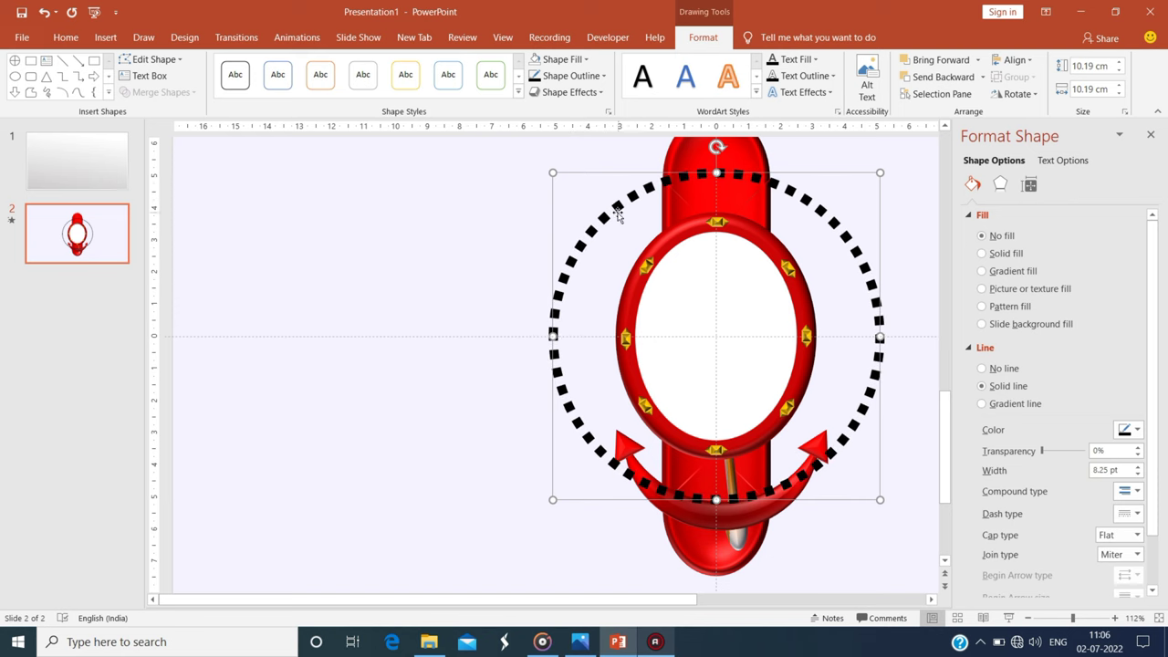
left_click_drag(880, 173, 794, 232)
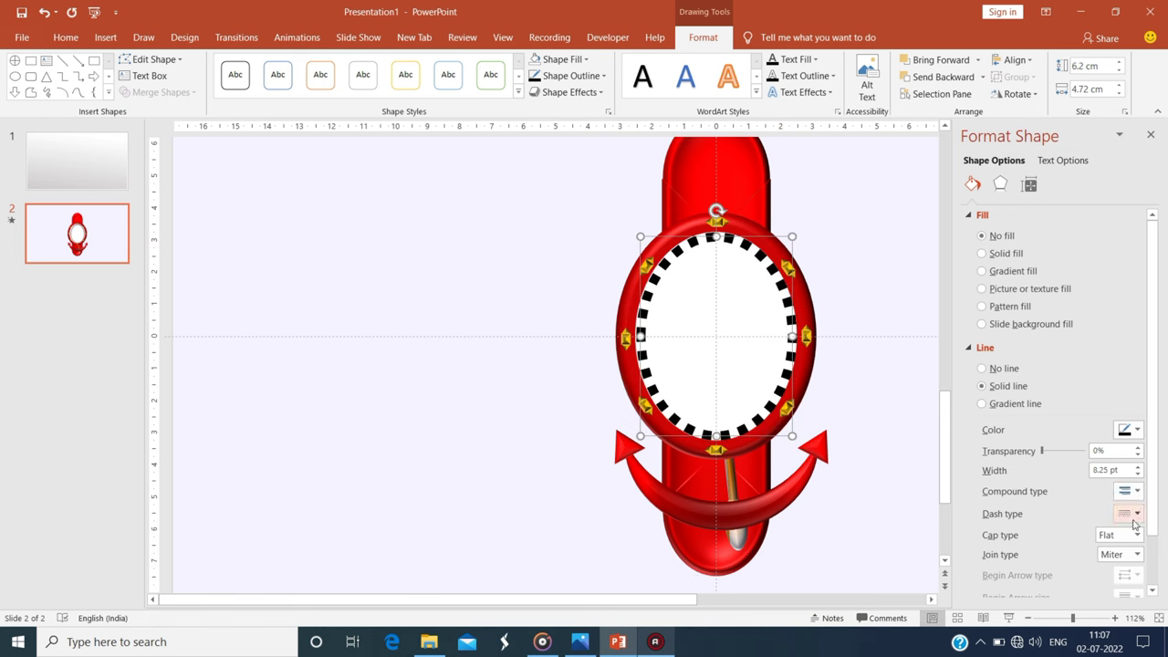
left_click(842, 296)
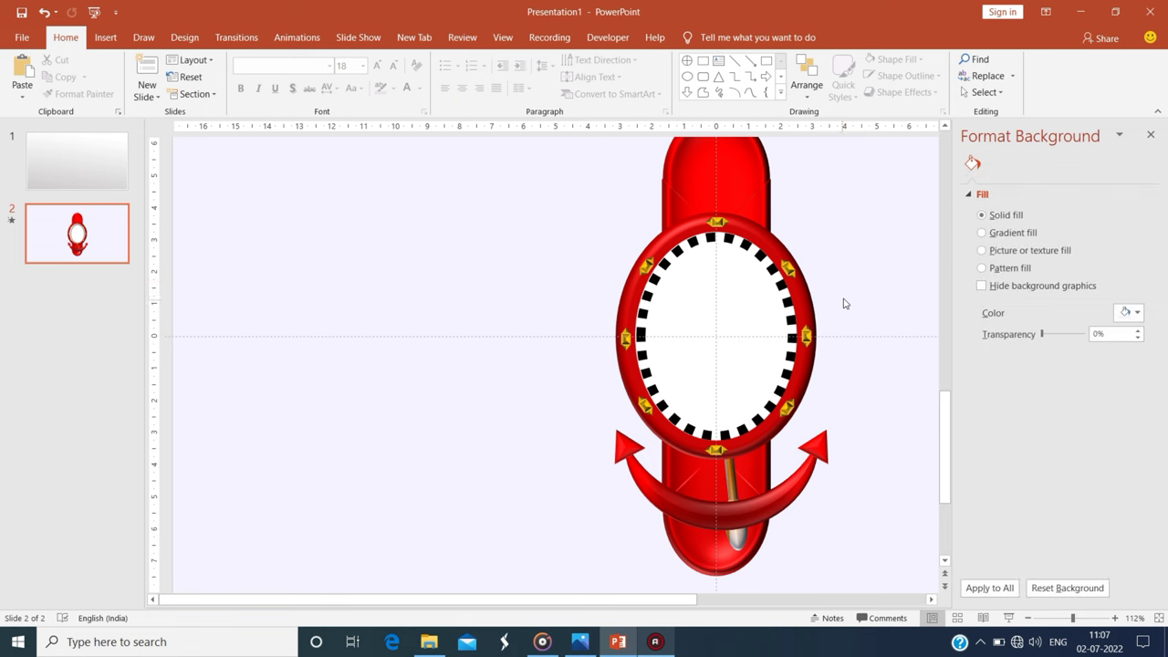
Insert a WordArt number '1' and move it beside the ring.
left_click(771, 269)
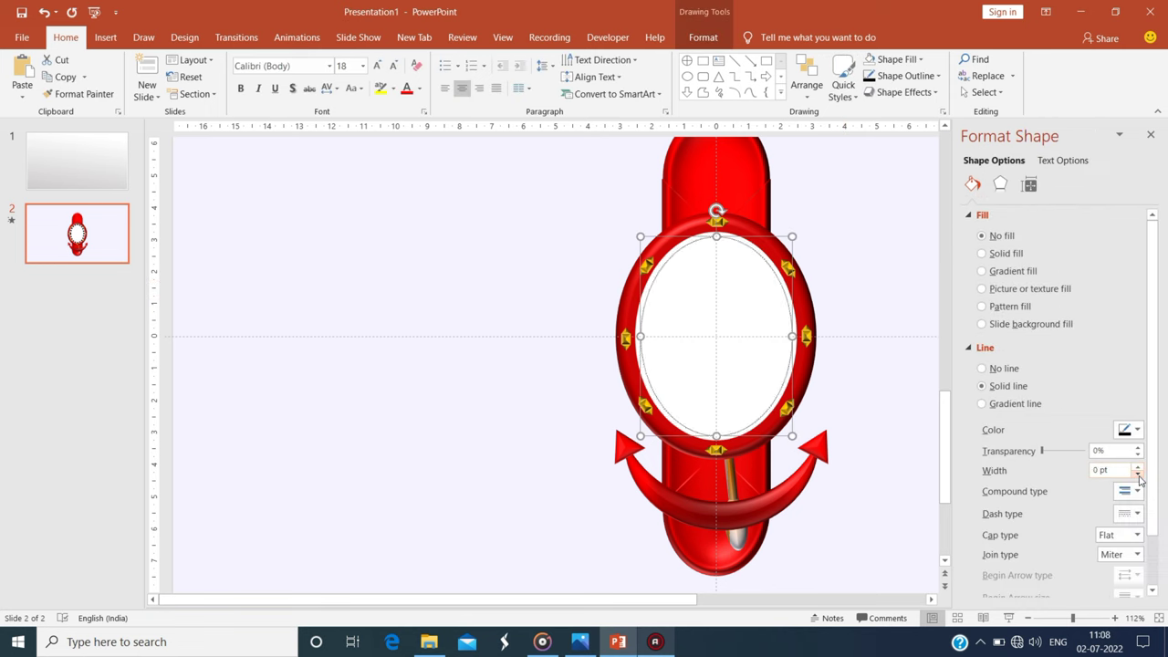
left_click(873, 489)
left_click(105, 37)
left_click(816, 79)
left_click(791, 223)
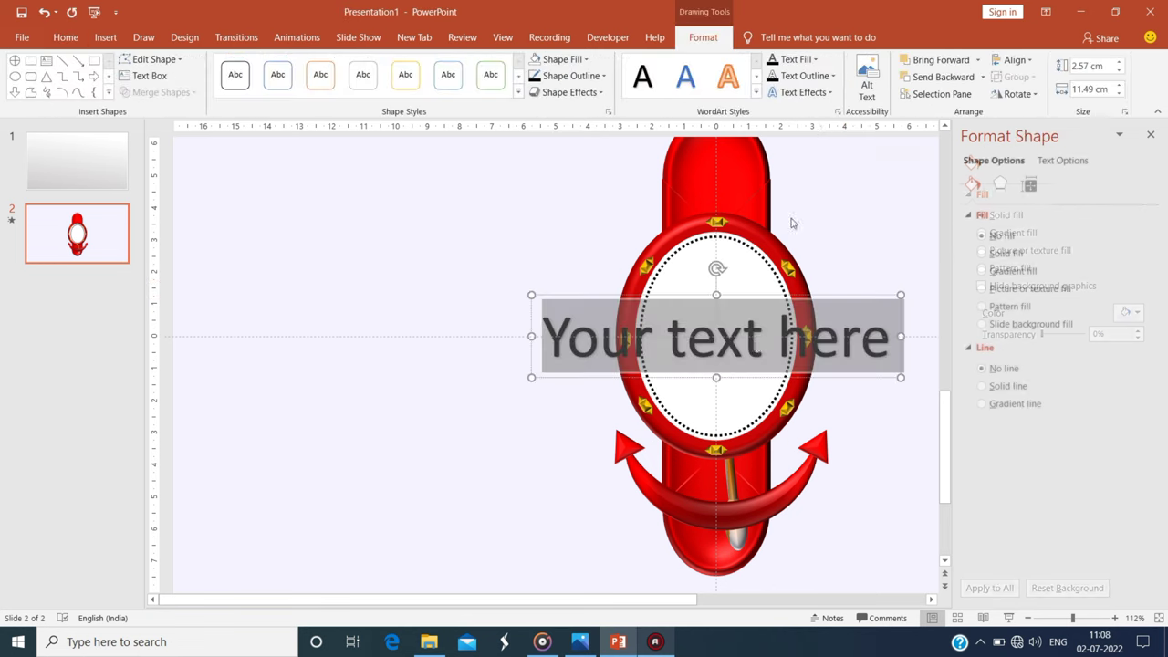
type("1")
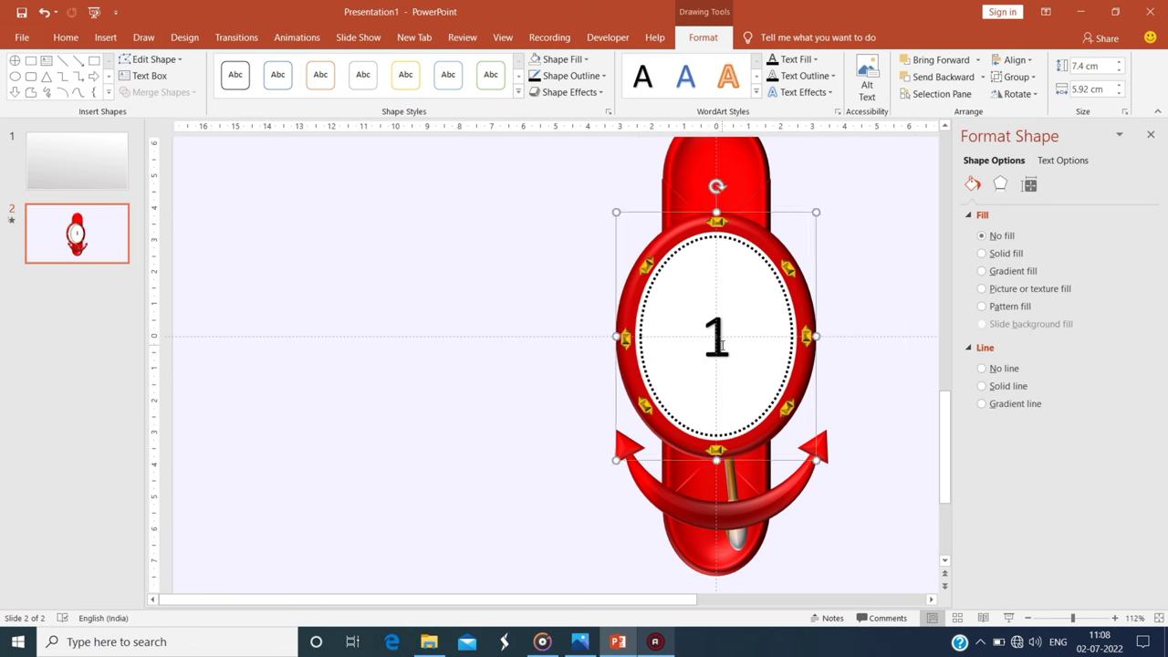
left_click_drag(729, 337, 503, 328)
Set the numbers to Arial Black at size 16 and move the 12 to the dial's top.
left_click(65, 37)
left_click(328, 69)
left_click(273, 206)
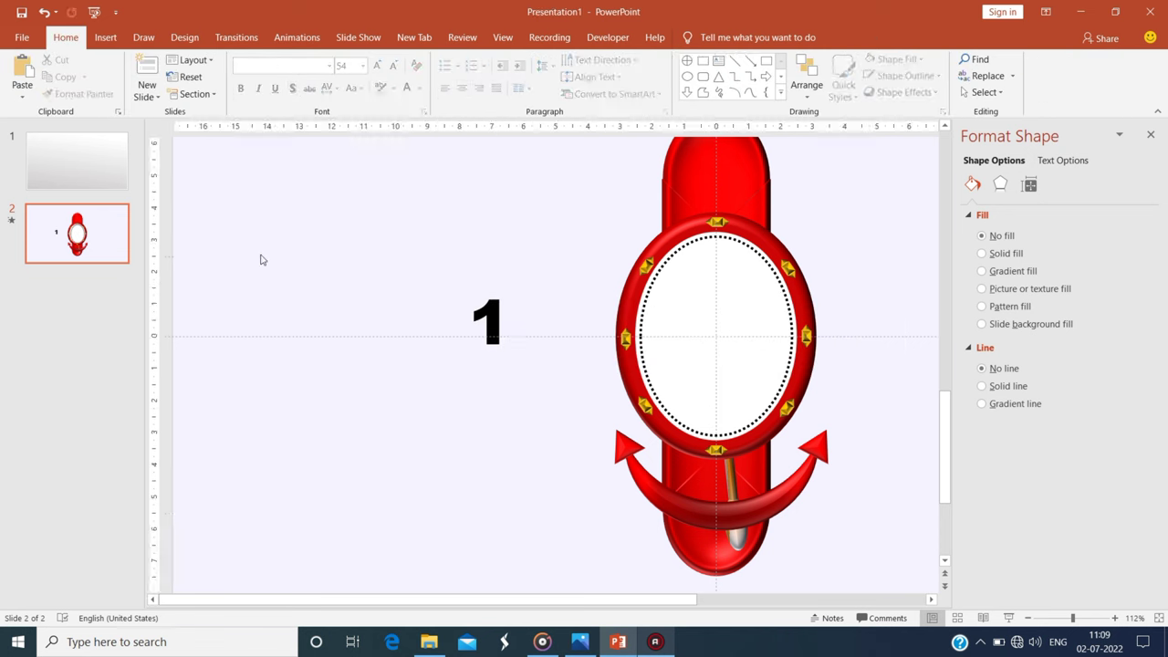
type("2")
left_click(362, 66)
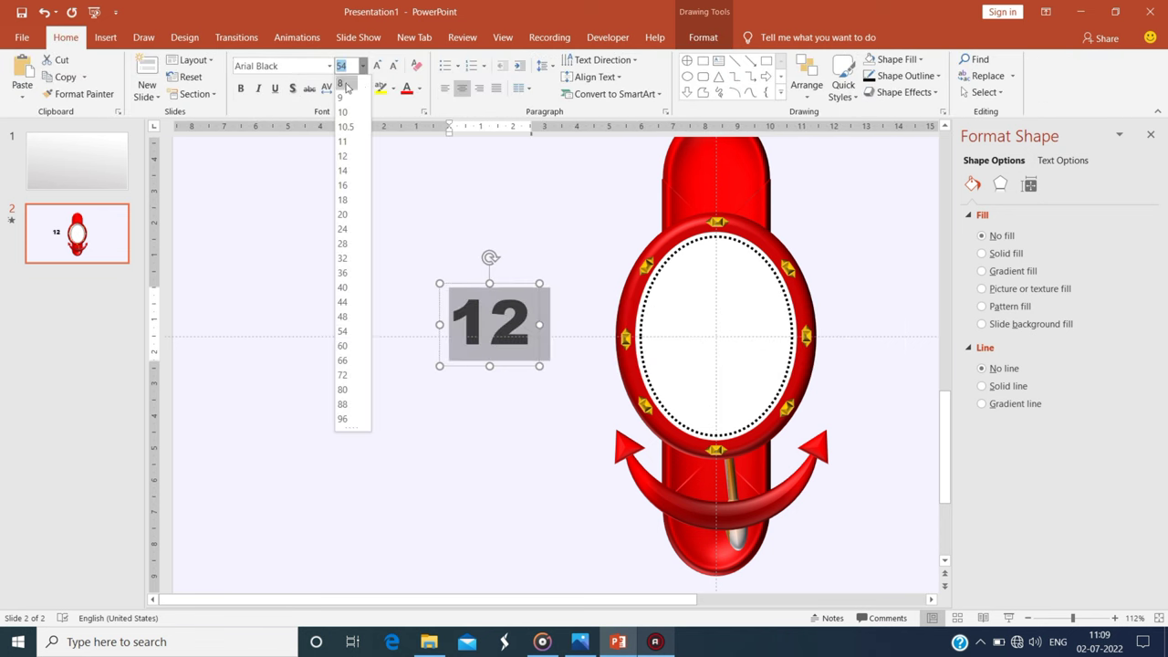
left_click(343, 98)
left_click_drag(489, 310, 714, 290)
scroll(714, 290, "up", 5)
left_click(362, 65)
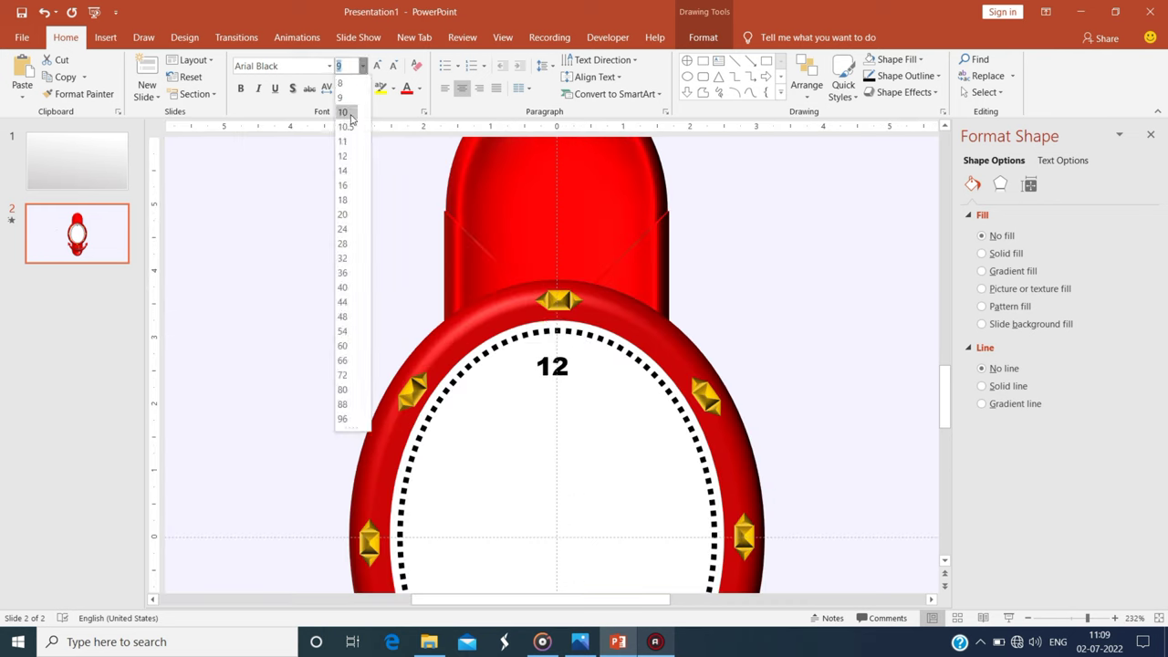
left_click(343, 186)
scroll(557, 365, "down", 5)
Copy a numeral around the dial and edit the copy to read 9.
left_click_drag(560, 365, 562, 417)
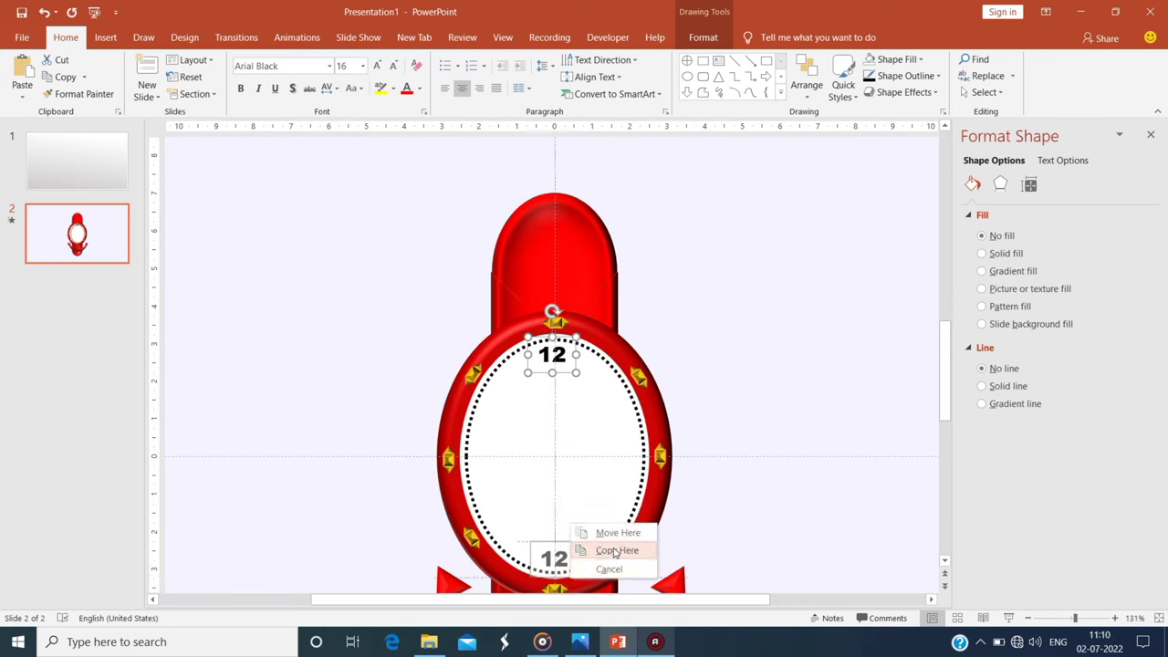
left_click(615, 550)
mouse_move(560, 478)
left_mouse_down()
mouse_move(602, 499)
mouse_move(644, 394)
mouse_move(512, 398)
mouse_move(488, 387)
left_mouse_up()
left_click(620, 539)
scroll(565, 474, "down", 2)
left_click(644, 394)
type("3")
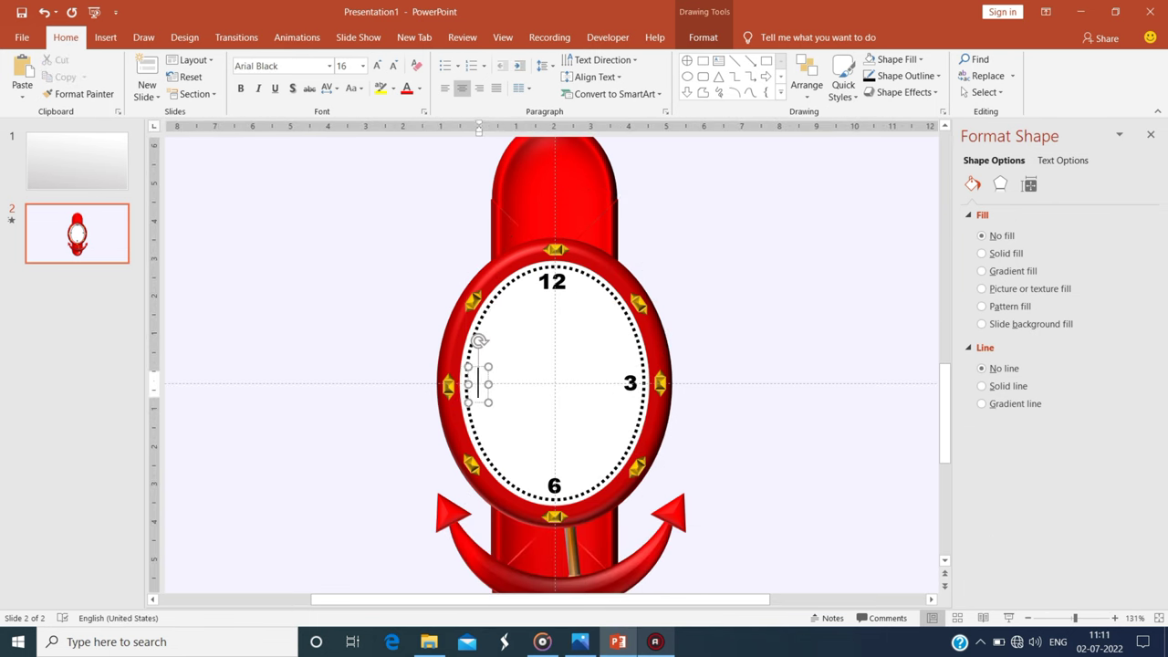
type("9")
left_click(463, 362)
Copy the 1 to the two o'clock position and change it to 2.
mouse_move(564, 300)
left_mouse_down()
mouse_move(594, 310)
mouse_move(623, 352)
left_mouse_up()
left_click(584, 264)
left_click(652, 381)
type("2")
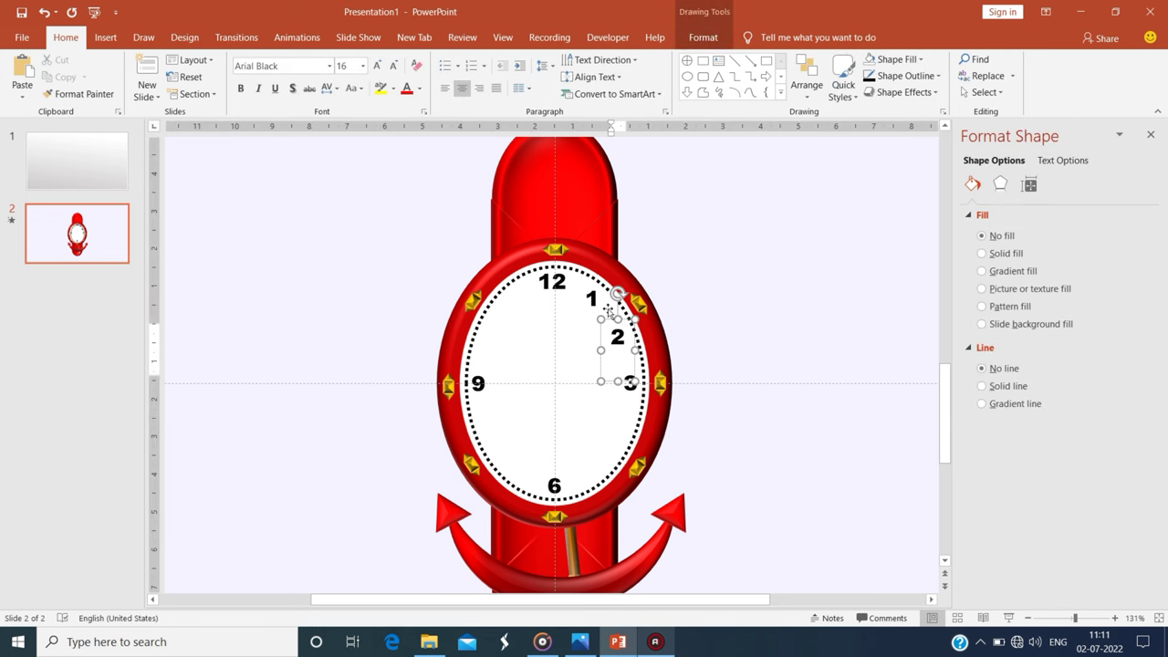
left_click(627, 320)
Copy the 3 and 4 onward to create and place the following hour numbers.
left_click(601, 319)
left_click(630, 381)
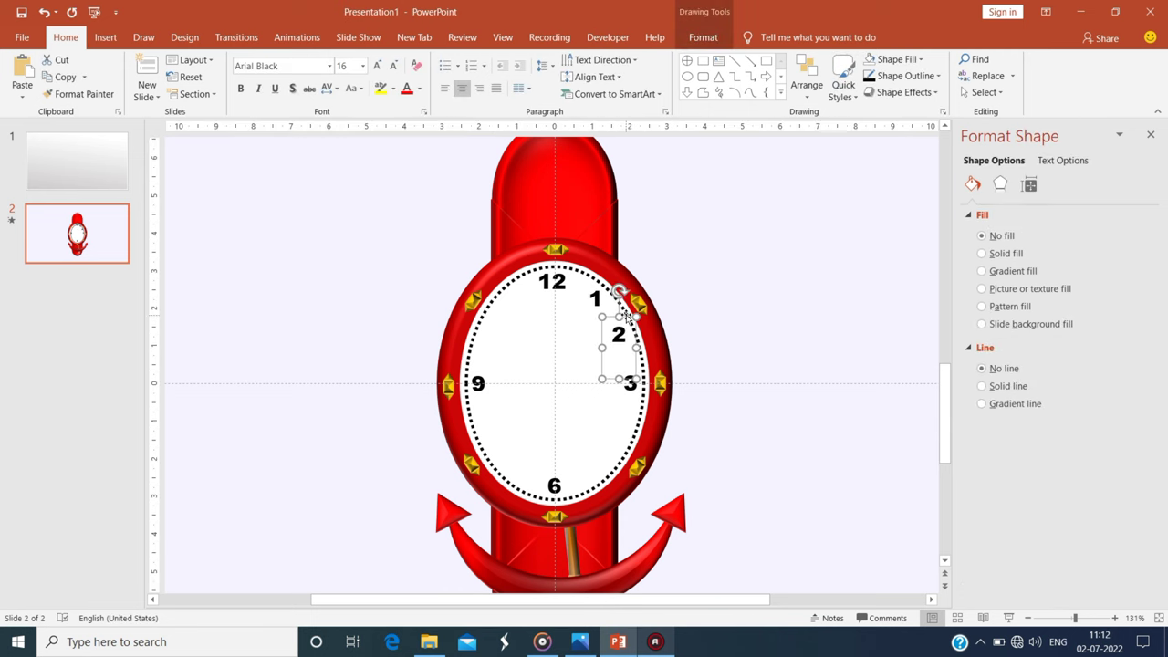
left_click_drag(638, 364, 630, 422)
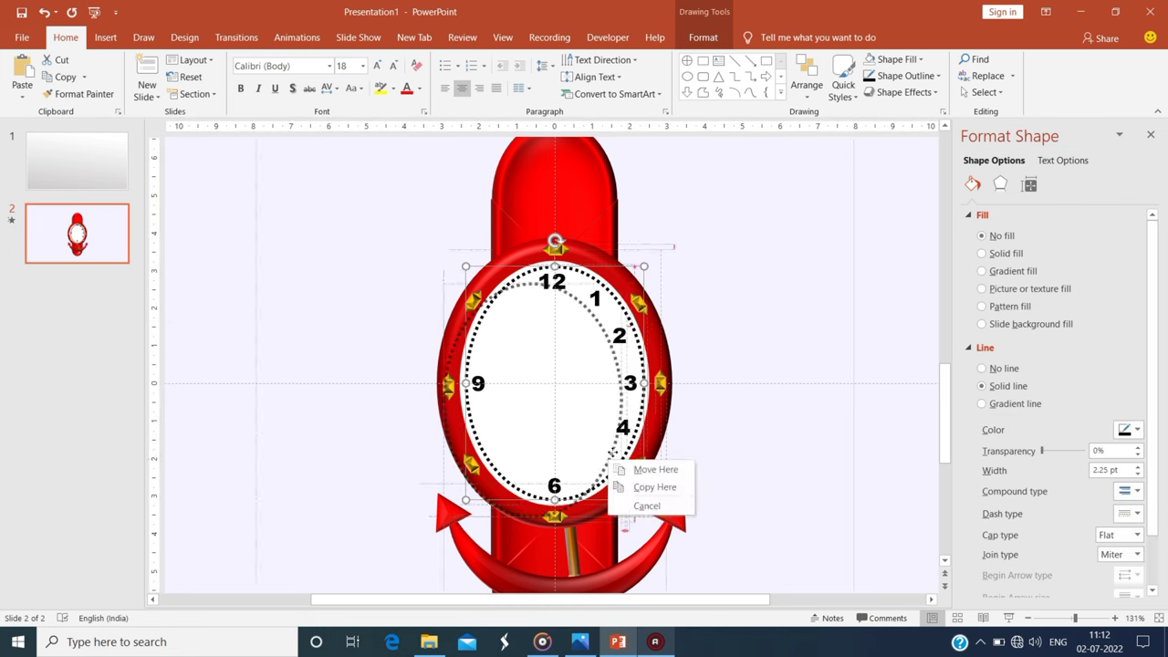
mouse_move(625, 439)
left_mouse_down()
mouse_move(596, 467)
mouse_move(517, 472)
mouse_move(485, 428)
mouse_move(489, 328)
left_mouse_up()
left_click(724, 391)
type("10")
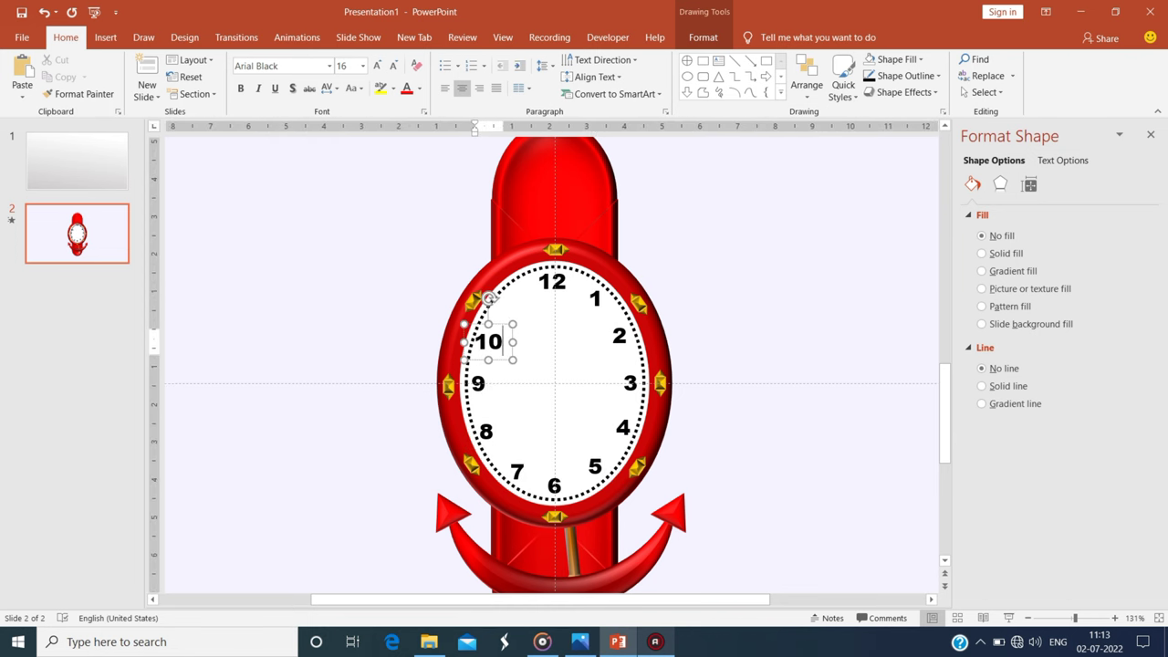
Position the 10 and 11 on the dial and clear the selection.
right_click(490, 298)
left_click(556, 316)
left_click(501, 364)
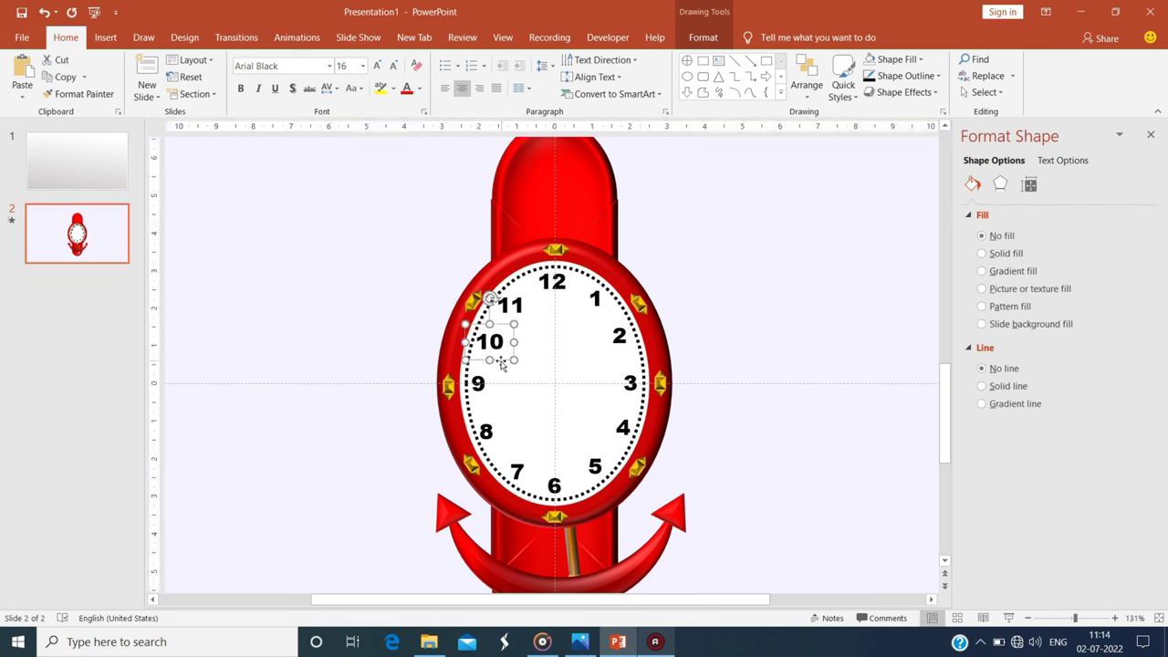
left_click(529, 383)
left_click(491, 406)
left_click(529, 420)
Draw a small circle left of the clock and duplicate it into three overlapping outlined circles.
left_click(105, 38)
left_click(284, 73)
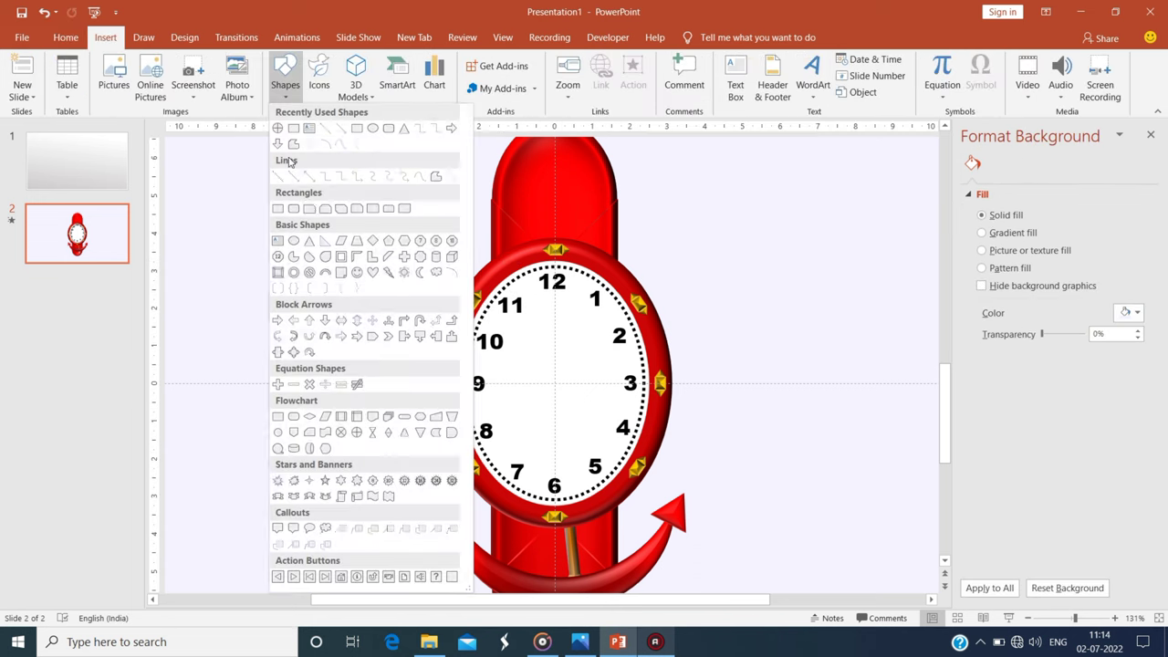
left_click(293, 240)
left_click_drag(283, 263, 326, 301)
scroll(326, 301, "down", 5)
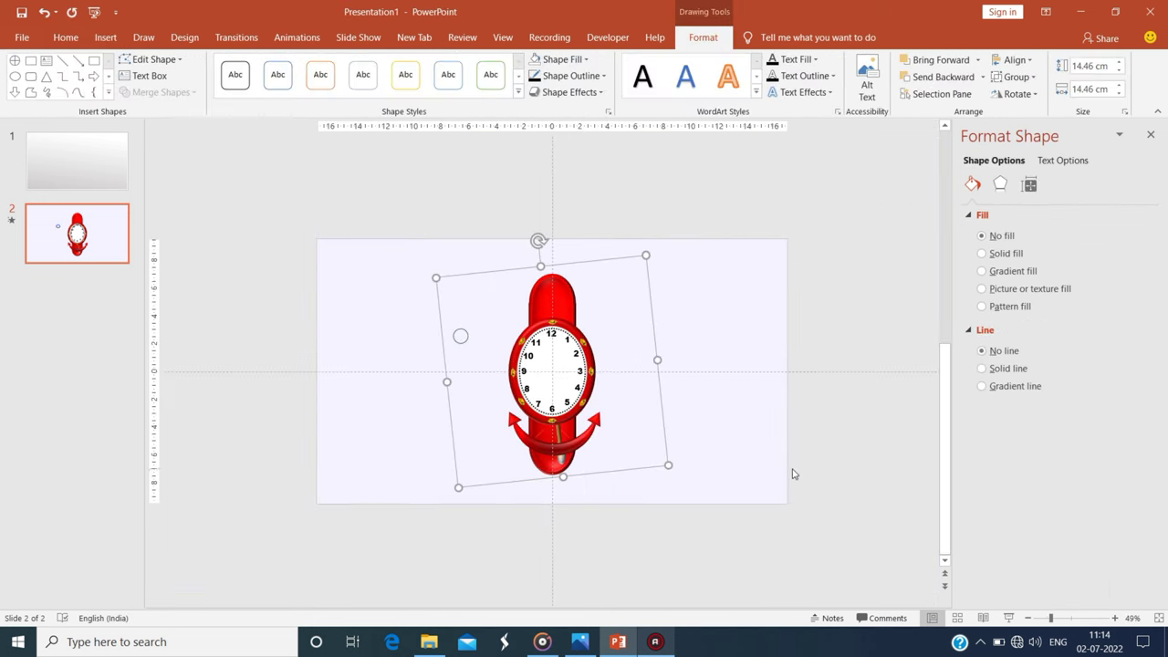
left_click(460, 336)
scroll(460, 336, "up", 5)
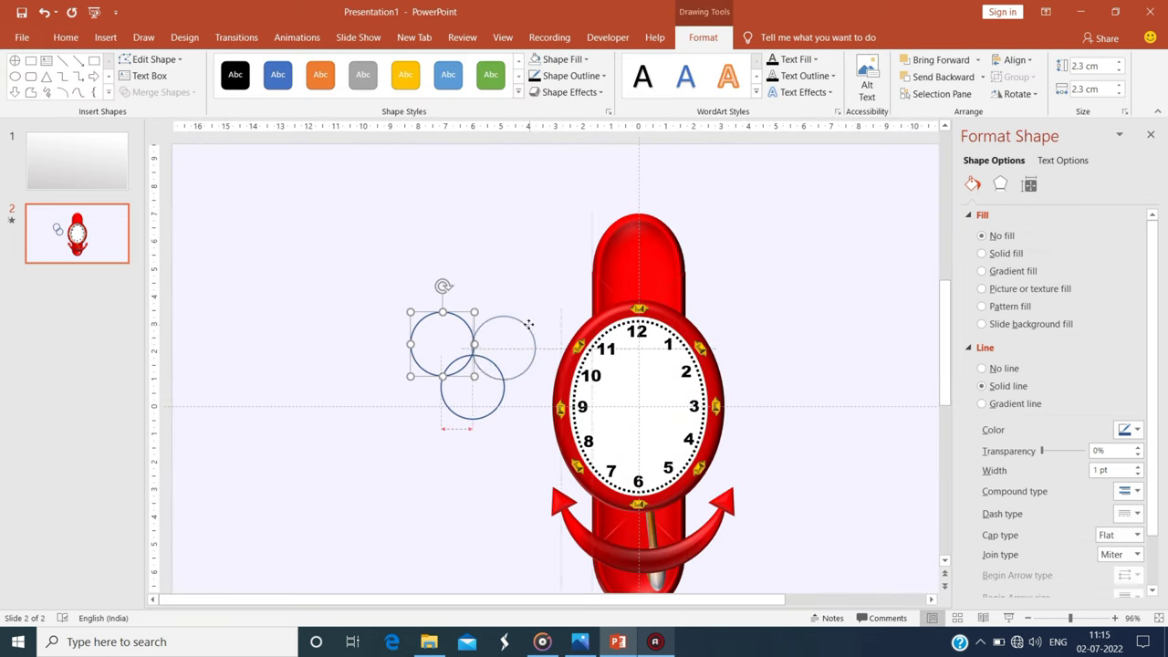
left_click(448, 443)
left_click(105, 37)
left_click(284, 73)
Draw a tall thin triangle over the circles as the hand and make the outlines black.
left_click(293, 219)
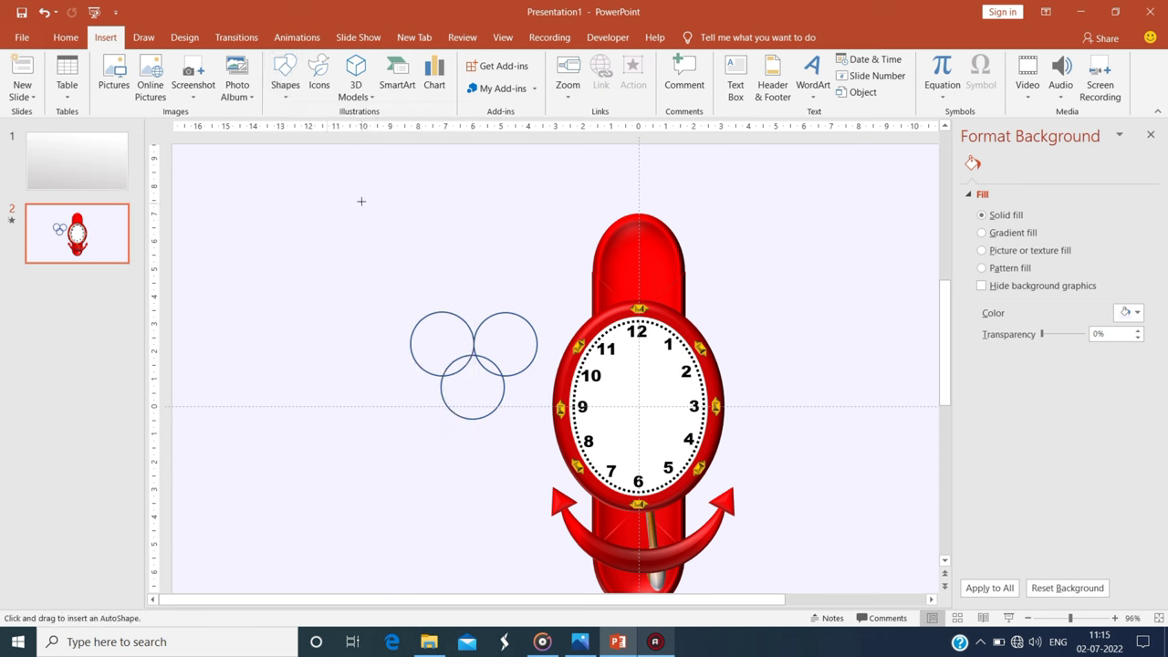
left_click(66, 37)
left_click_drag(340, 223, 355, 406)
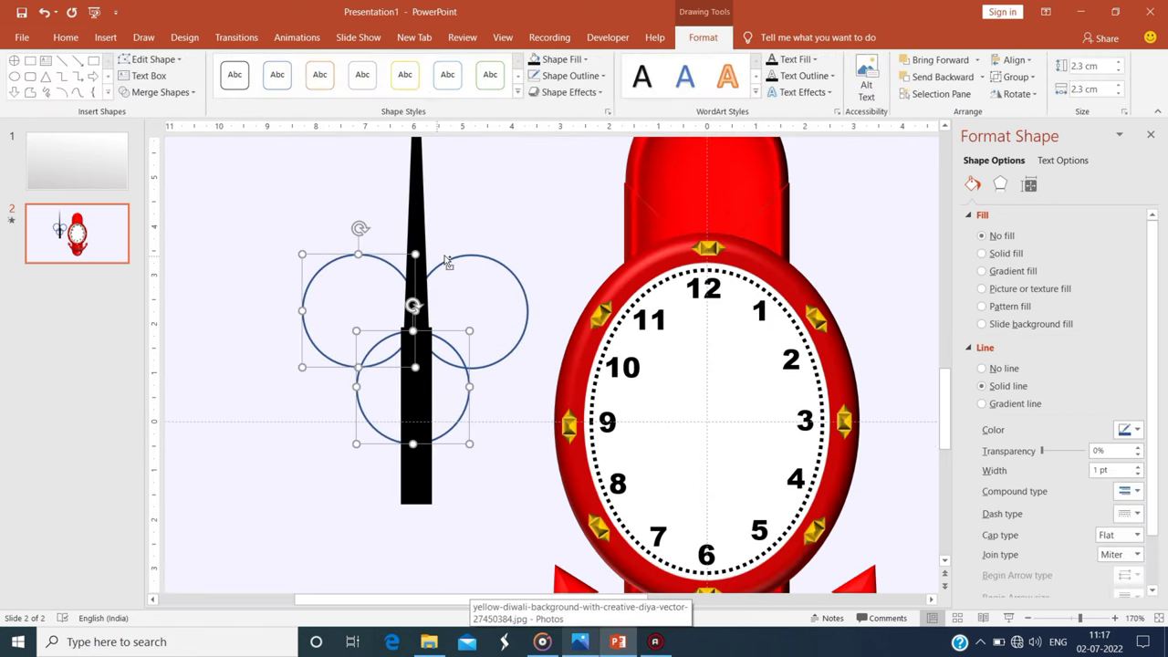
left_click(570, 76)
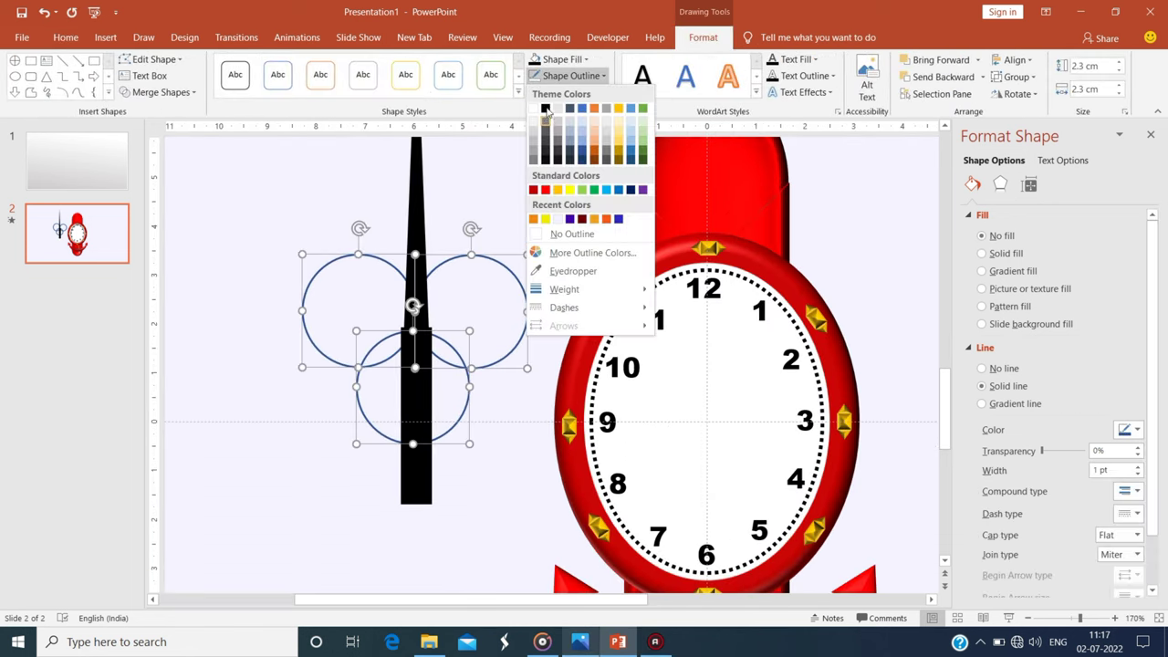
left_click(546, 110)
left_click(384, 363)
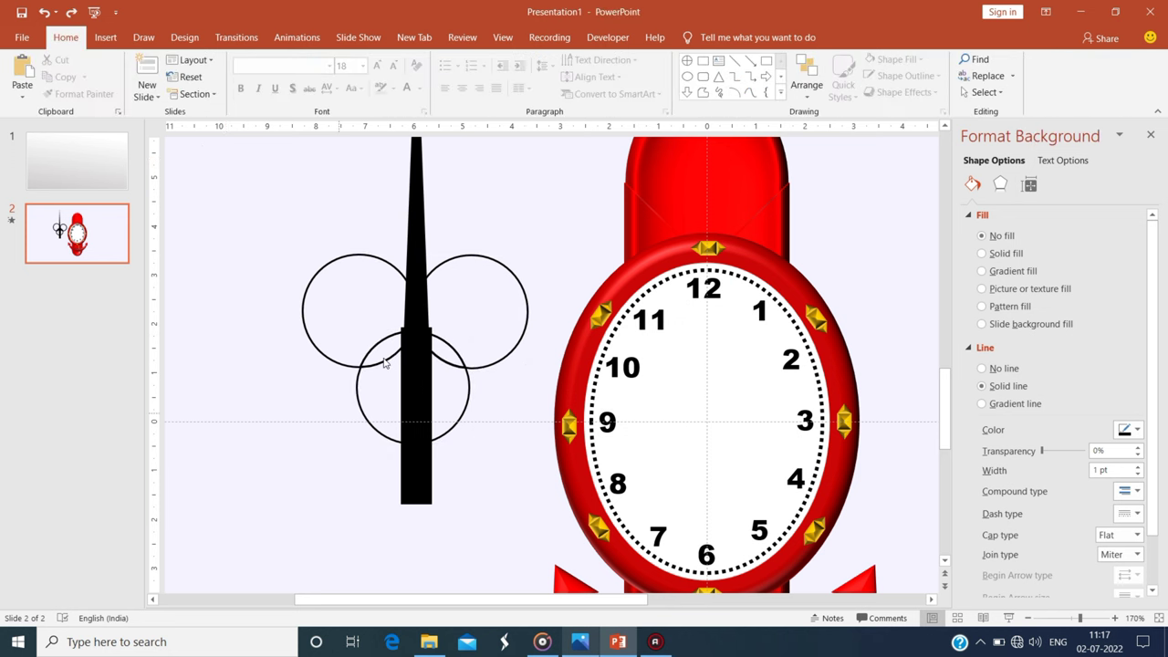
left_click_drag(384, 363, 438, 357)
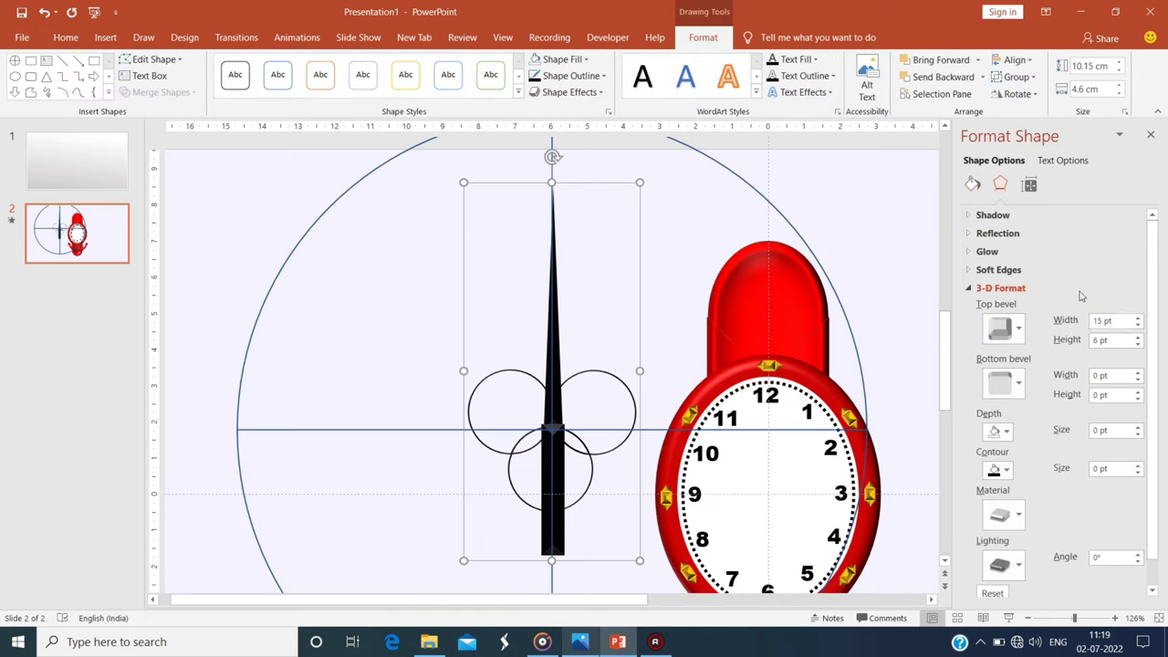
Give the hand and circles a darkened grey gradient fill.
left_click(971, 184)
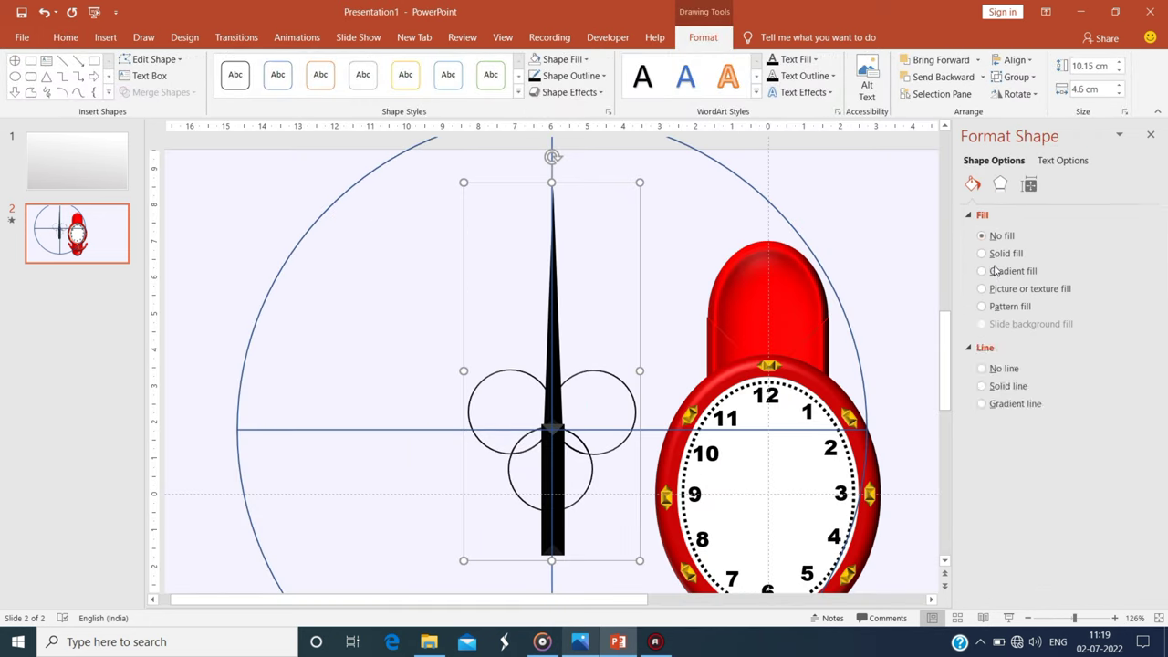
left_click(982, 271)
left_click(995, 448)
left_click_drag(995, 449, 1033, 451)
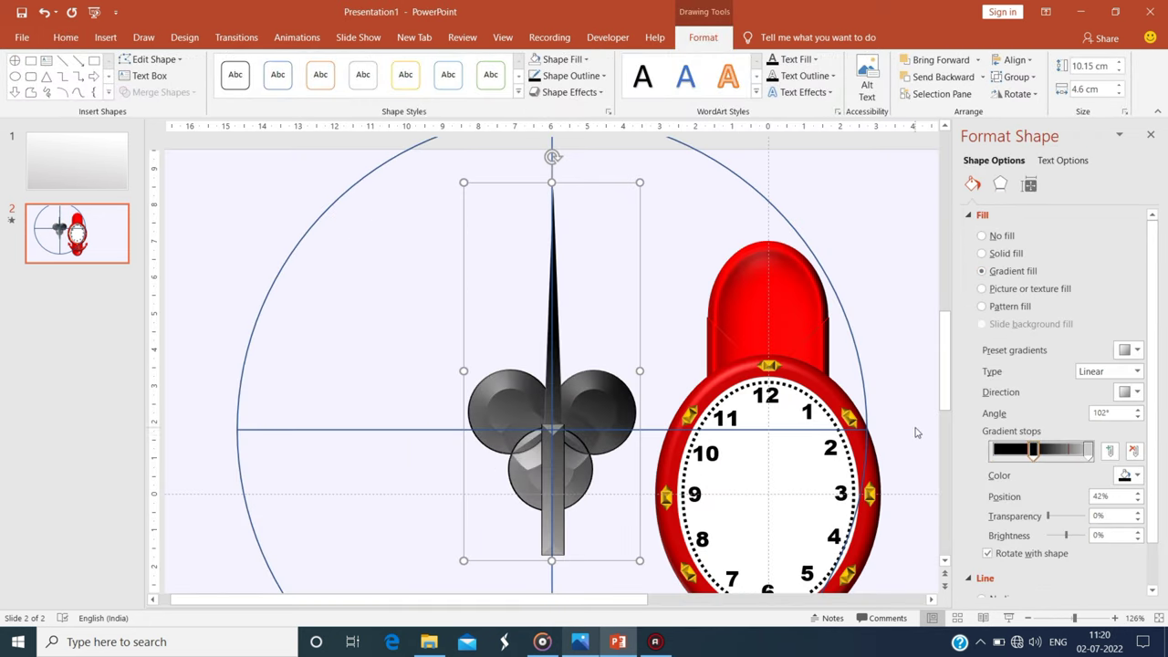
left_click(538, 239)
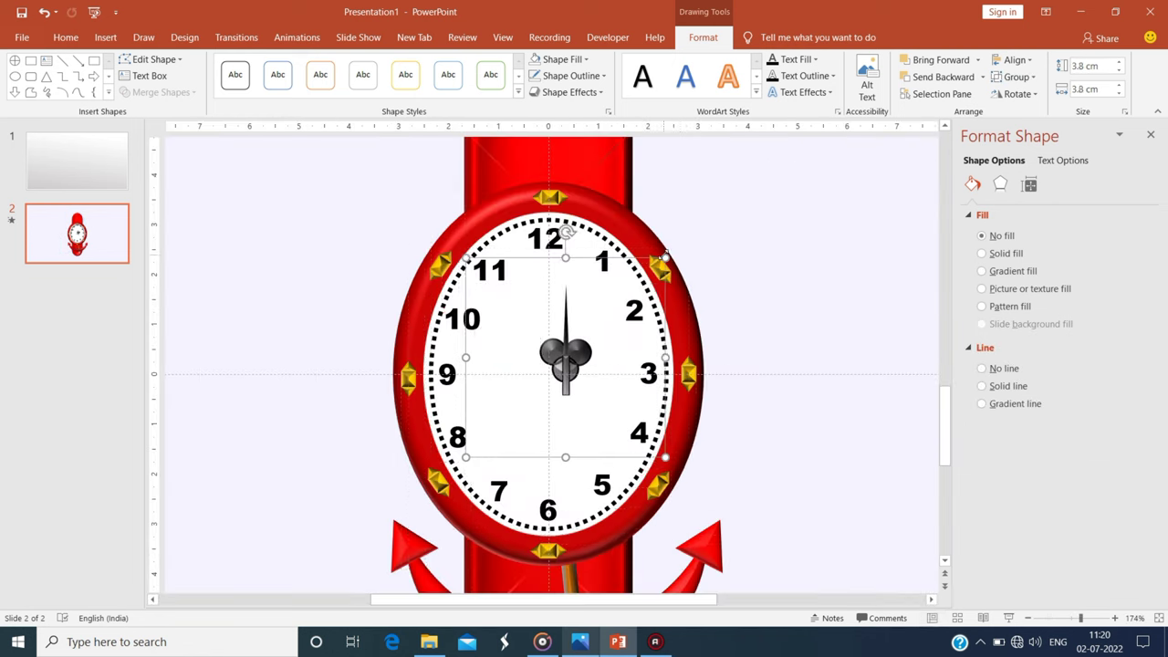
Centre the grey hand horizontally on the clock face and set it back upright.
left_click(642, 298)
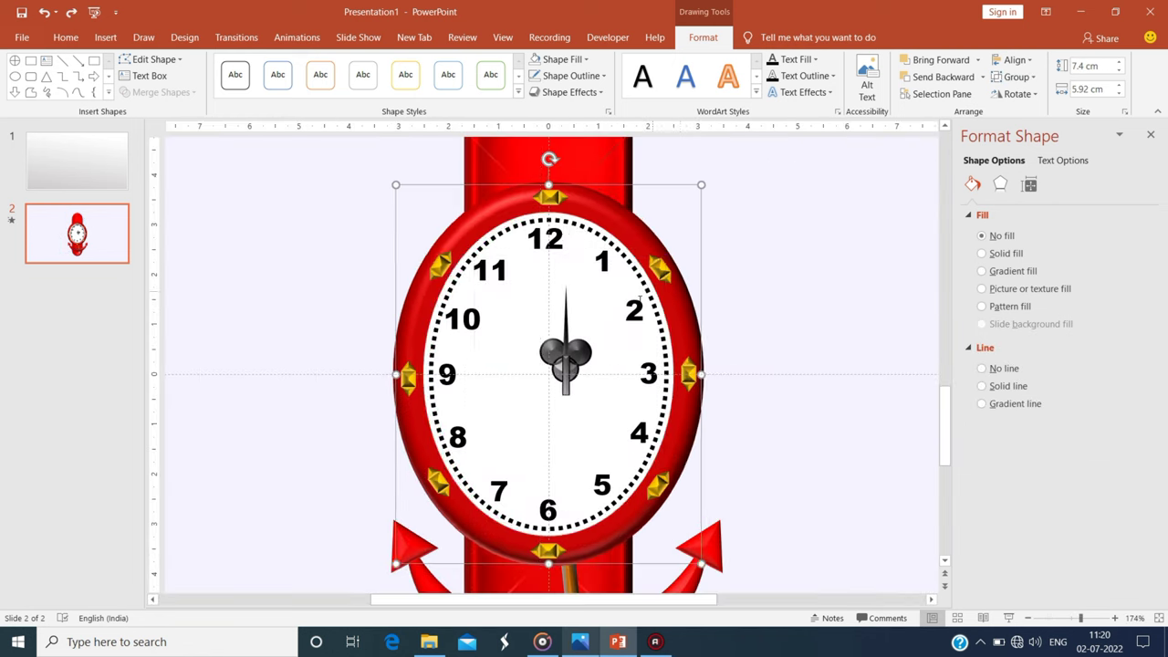
left_click(1015, 59)
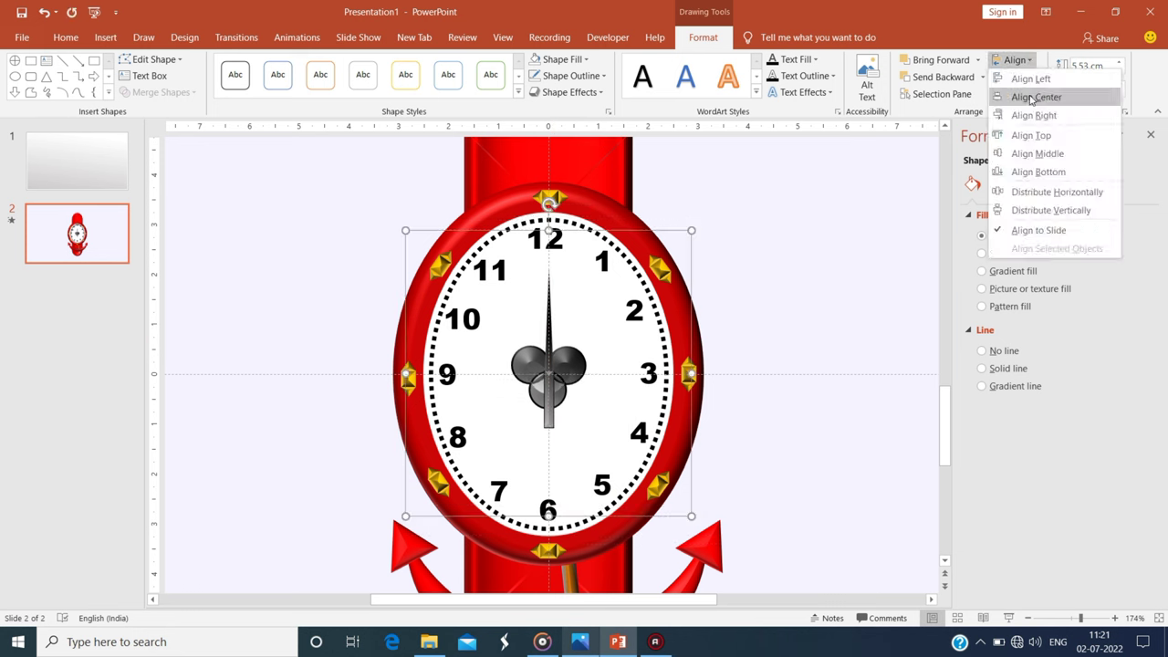
left_click(834, 262)
left_click(548, 301)
left_click(1136, 270)
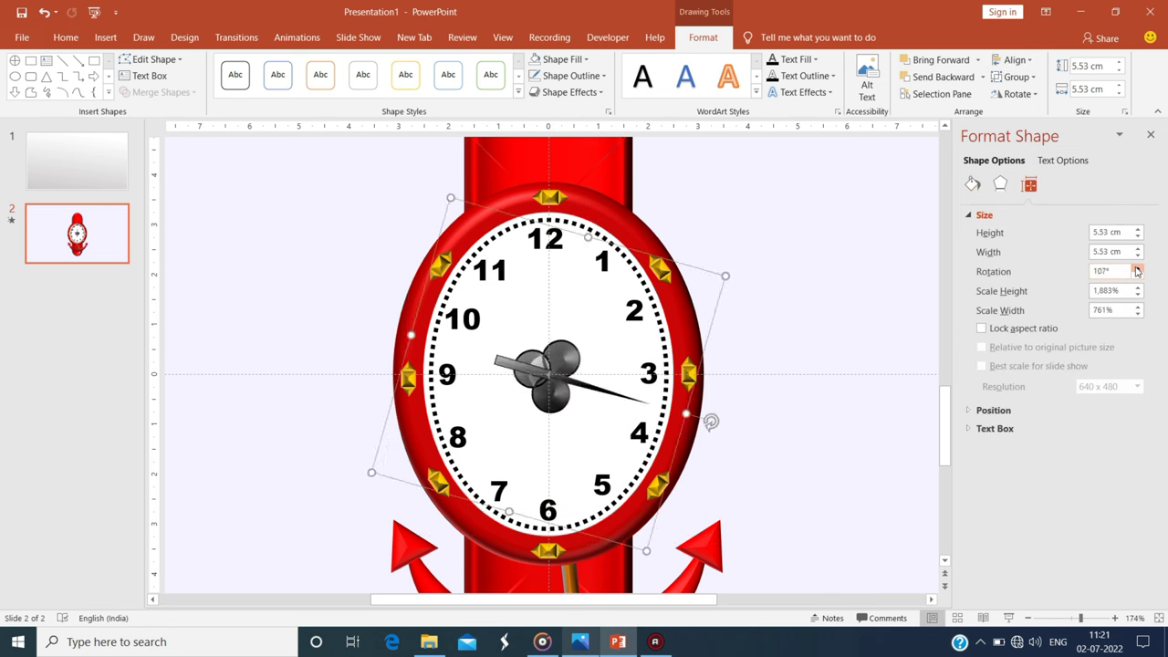
left_click(274, 456)
Draw a thin black-filled rectangle bar to the left of the clock.
left_click(105, 37)
left_click(285, 83)
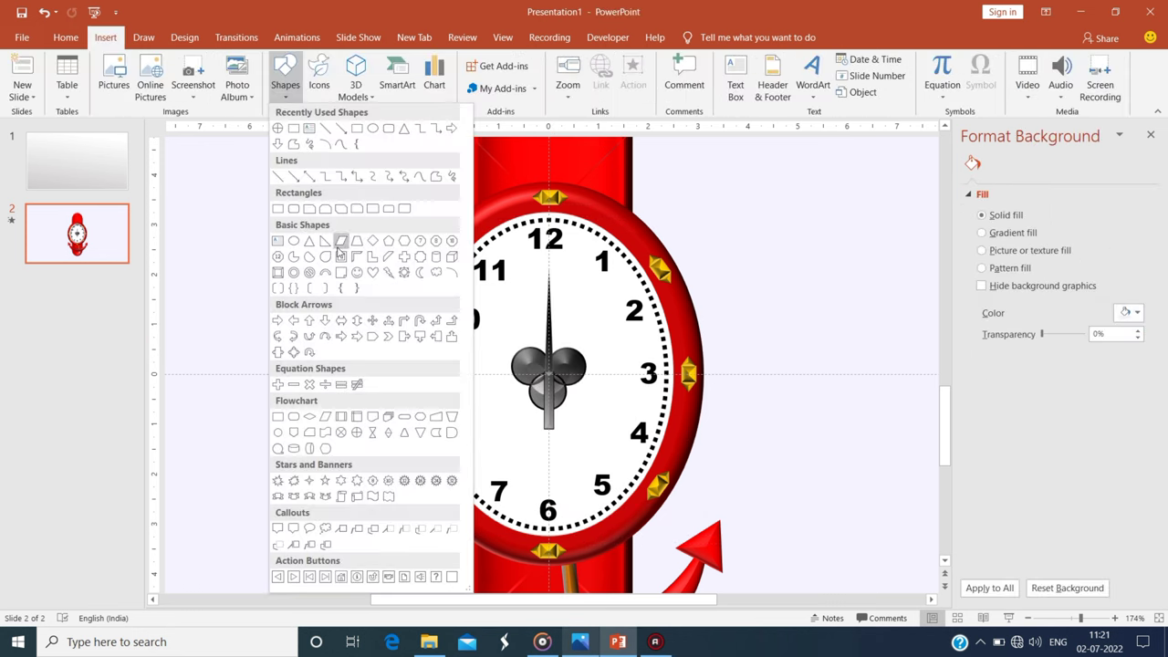
left_click(222, 149)
left_click_drag(279, 224, 268, 371)
left_click(561, 60)
left_click(555, 84)
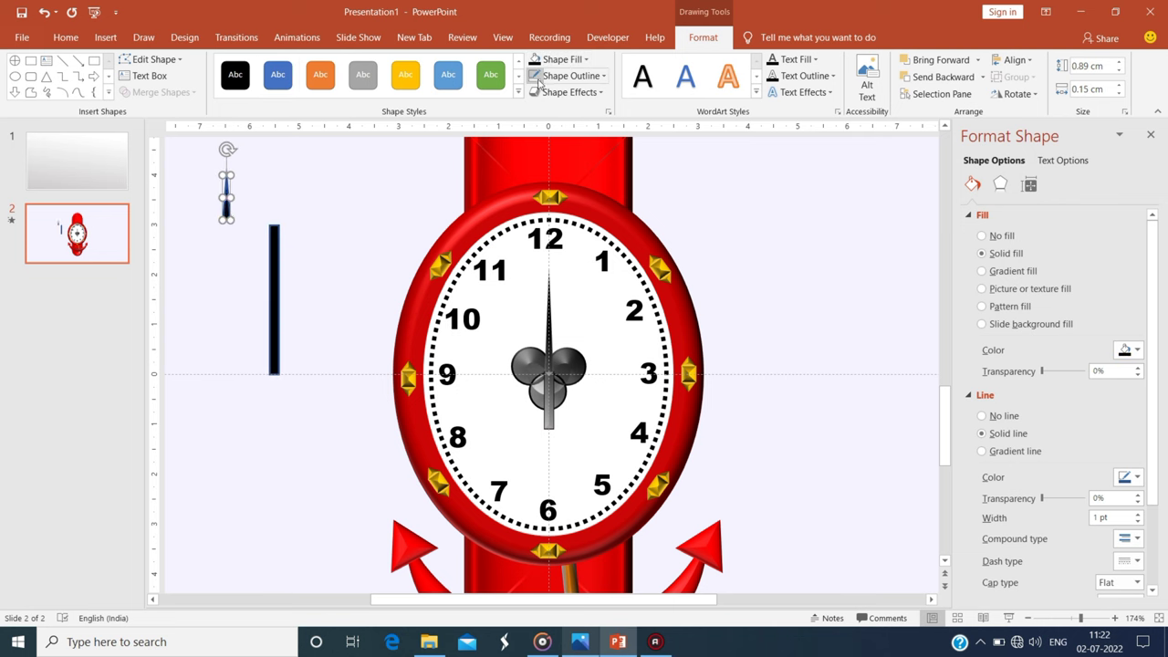
Narrow the black bar's pointed tip slightly to form a slim second hand.
left_click(274, 235)
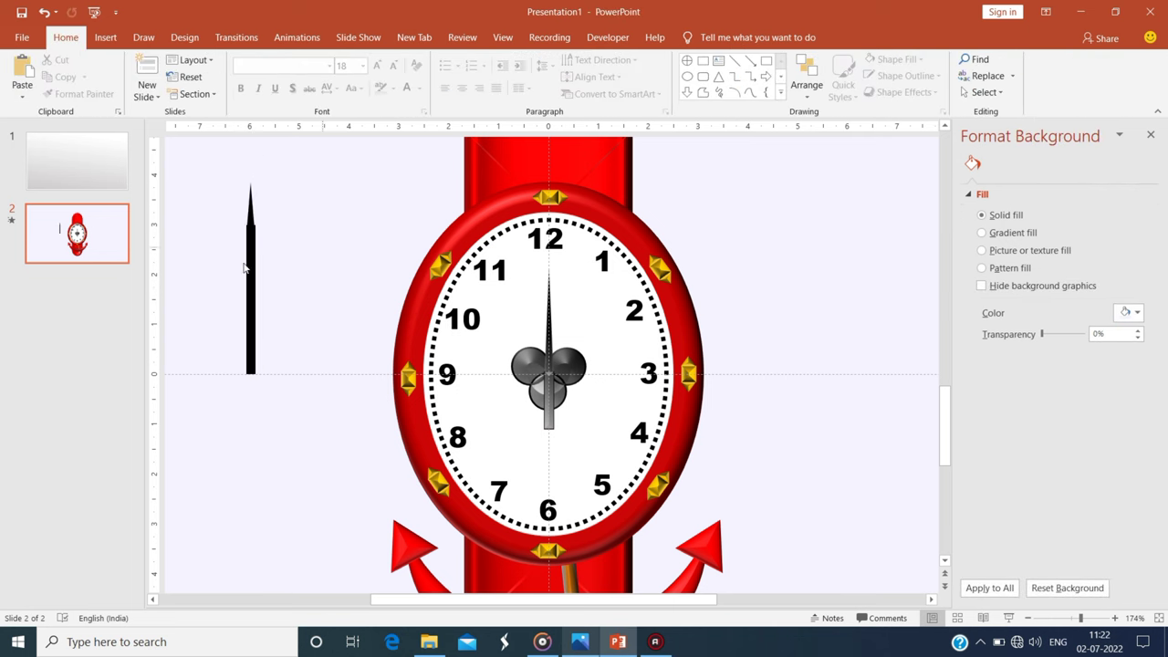
left_click(248, 266)
scroll(250, 274, "up", 3)
left_click(569, 292)
left_click(551, 256)
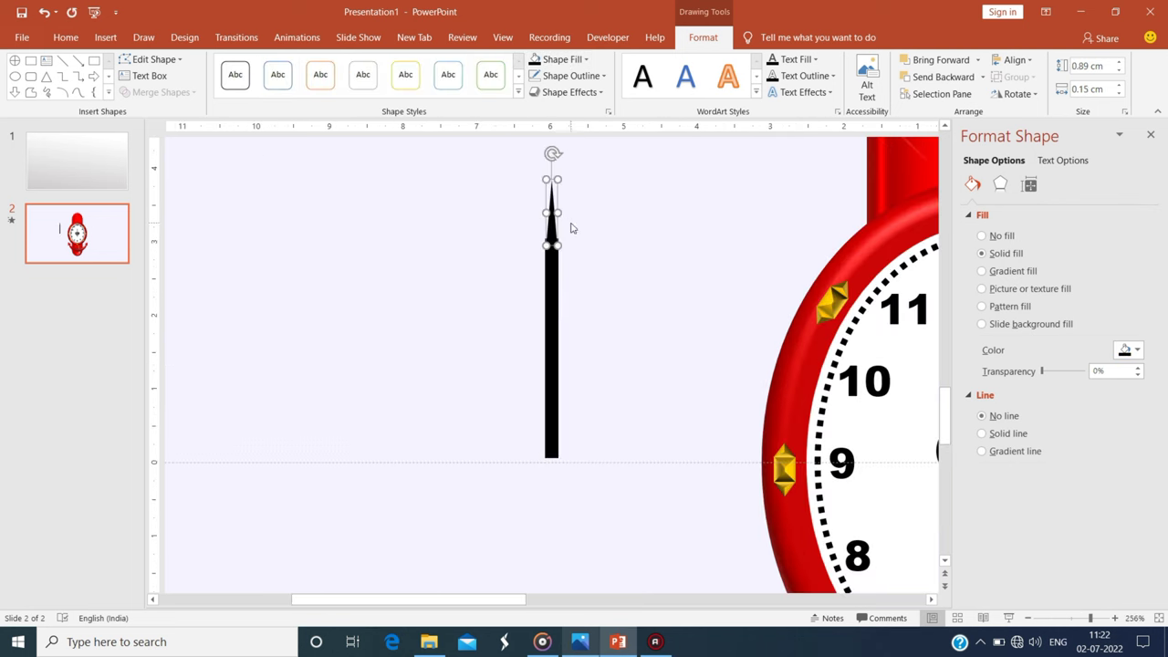
left_click_drag(567, 239, 565, 240)
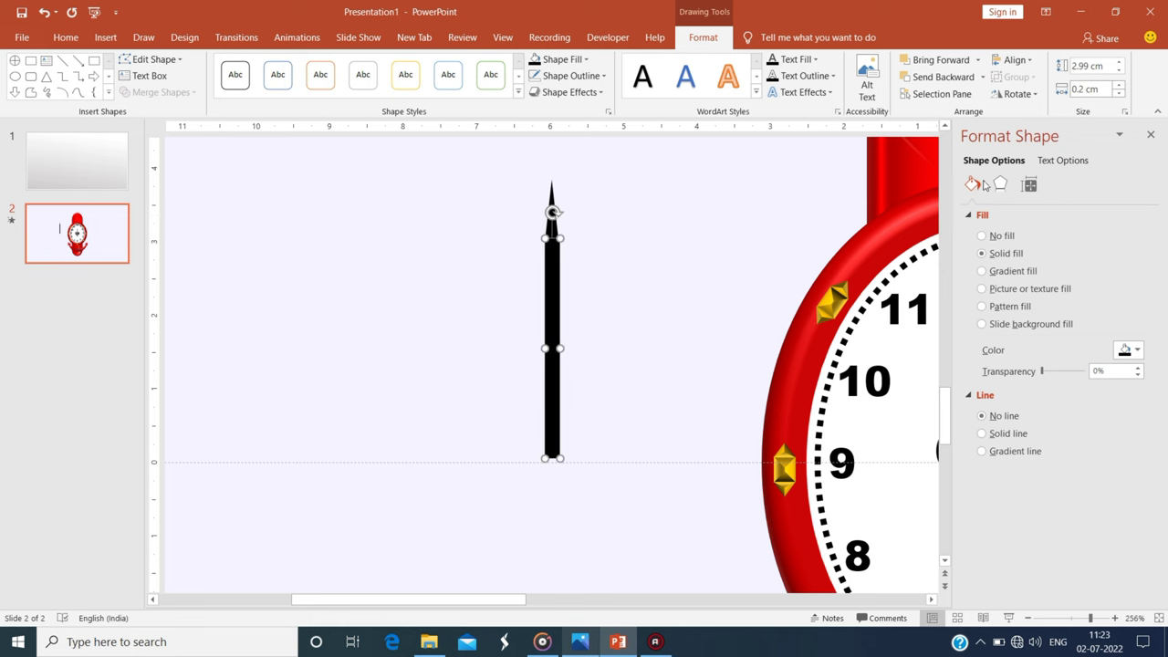
left_click(518, 381)
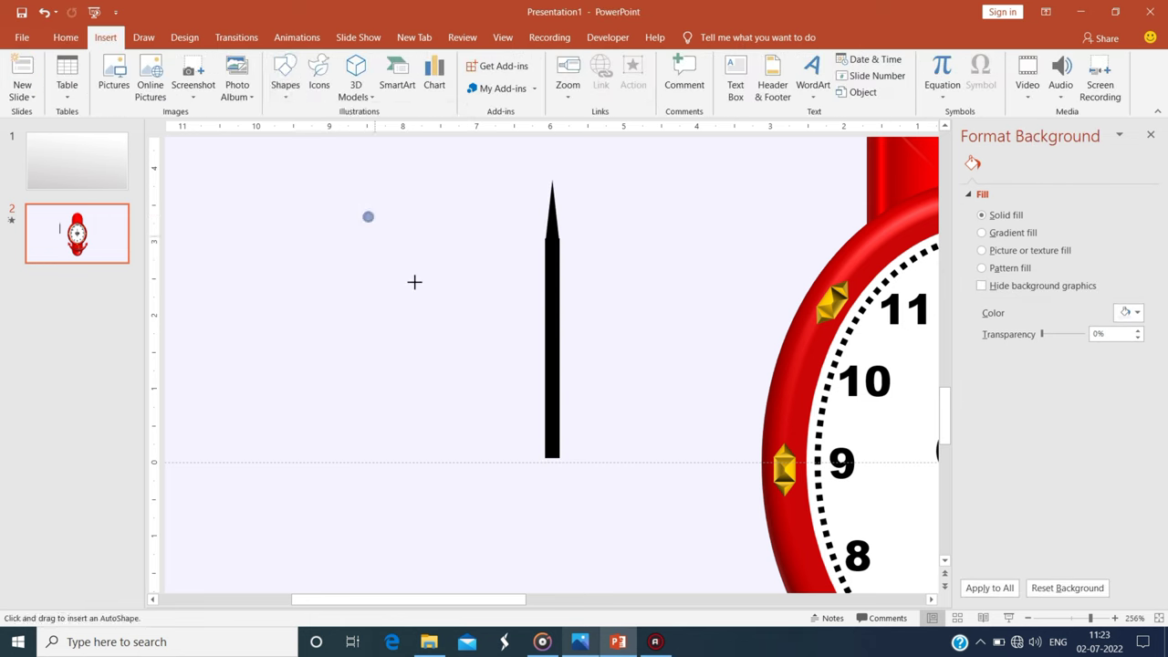
Draw a small grey centre-cap circle and reposition it around the clock centre.
left_click_drag(328, 263, 379, 314)
left_click(546, 59)
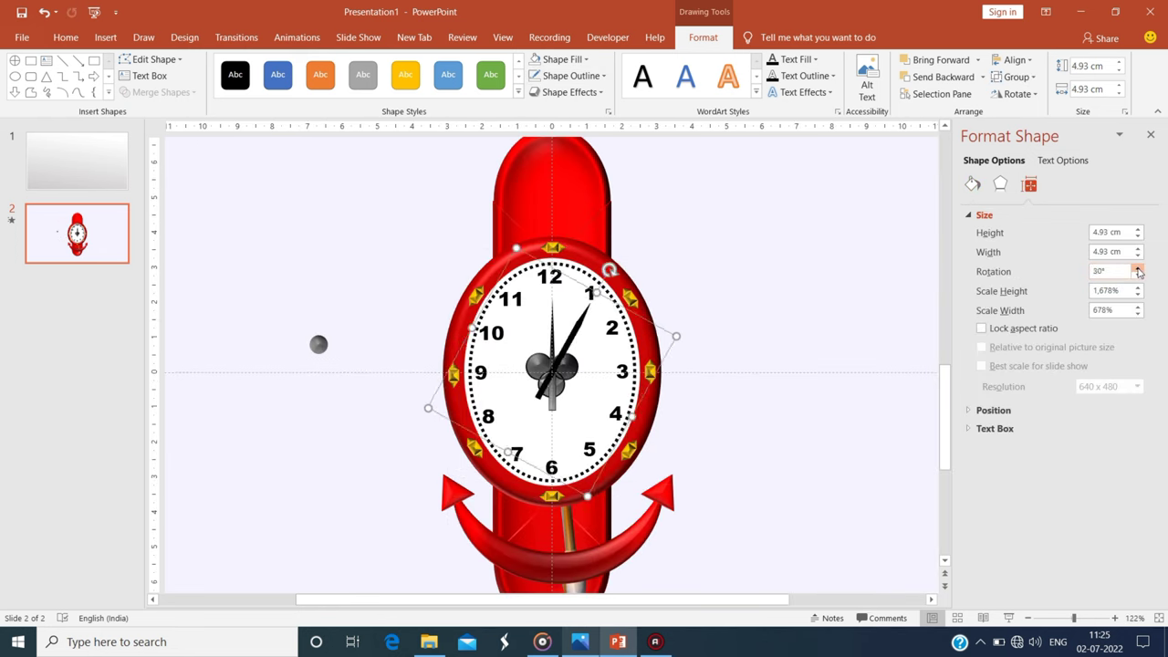
left_click(741, 281)
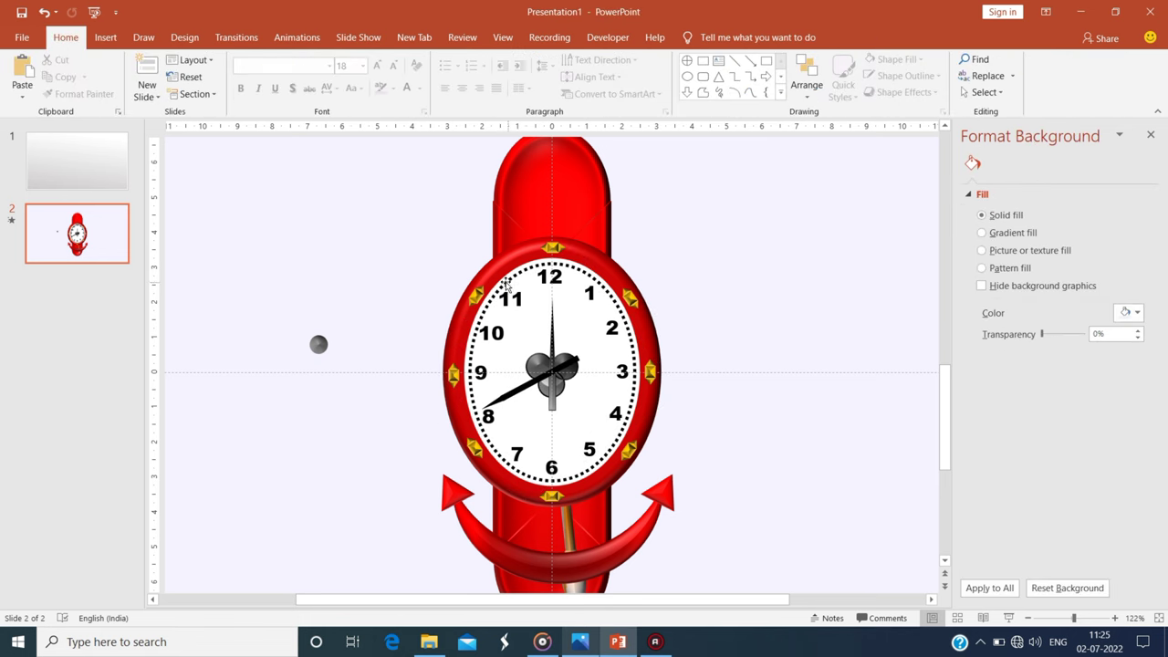
left_click_drag(317, 343, 552, 369)
left_click(681, 185)
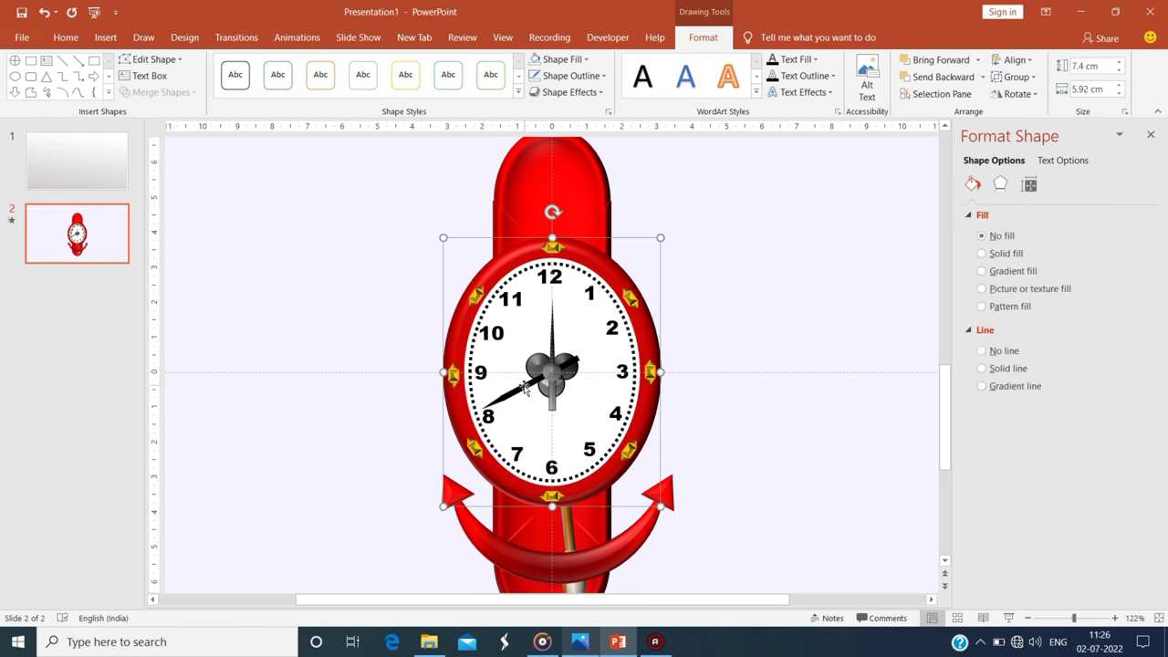
left_click_drag(566, 316, 387, 311)
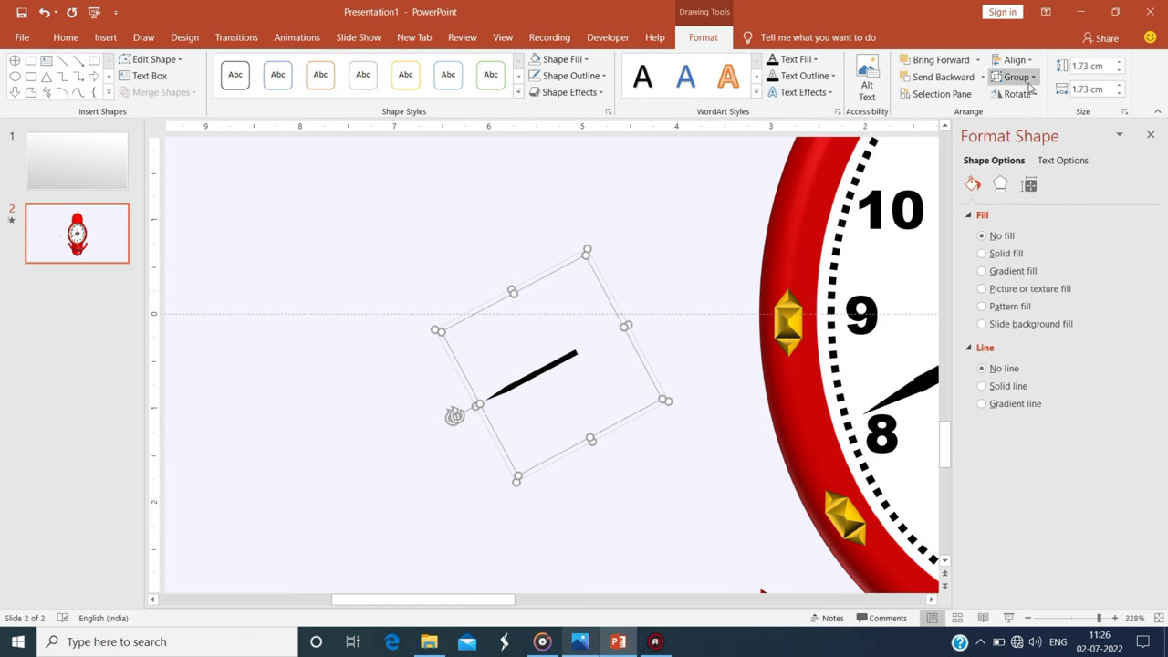
Rotate the short black hand toward 11 and send it one layer backward.
left_click_drag(542, 373, 460, 321)
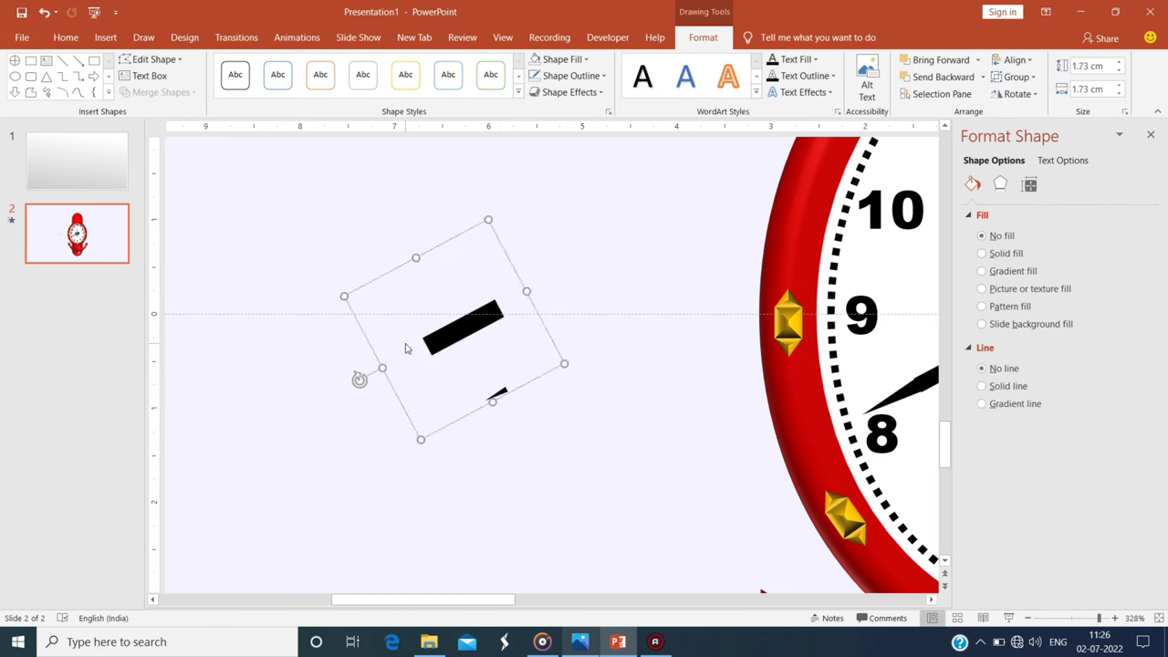
scroll(508, 282, "down", 5)
left_click(1015, 59)
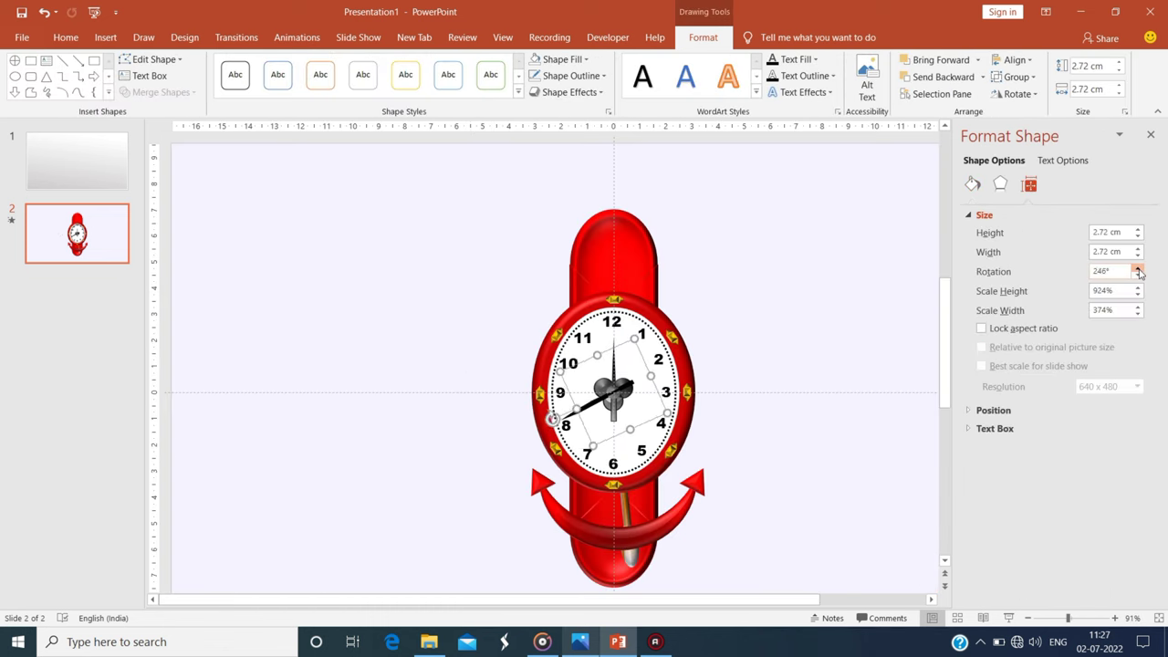
left_click(1136, 266)
left_click(1137, 267)
left_click(653, 312)
double_click(653, 312)
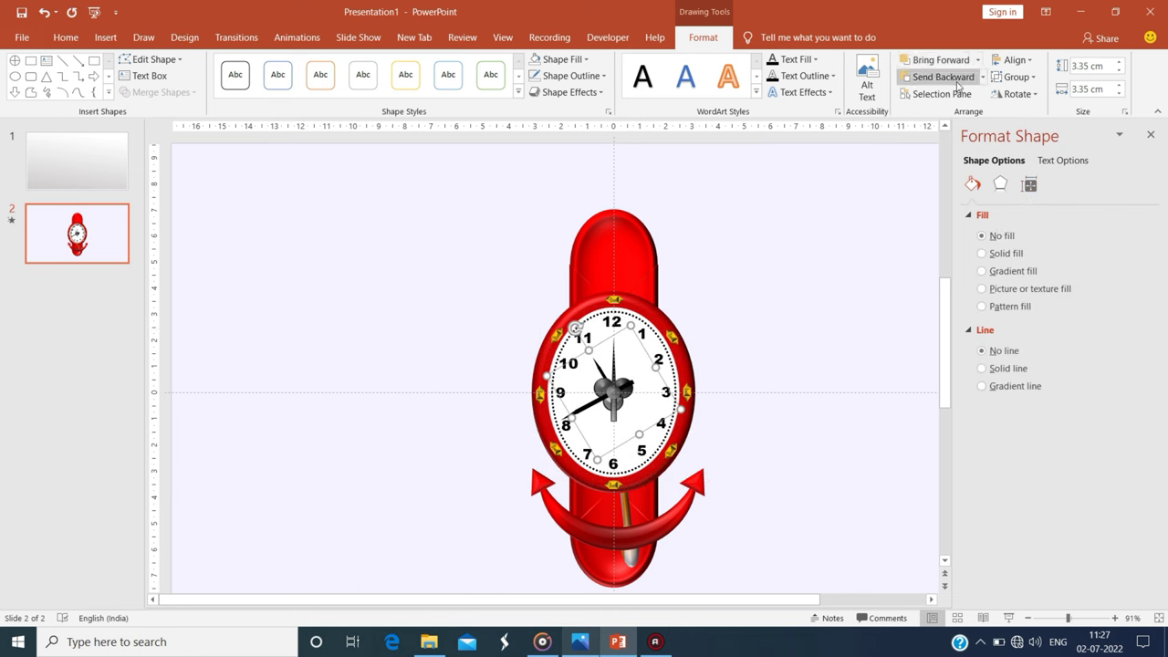
left_click(943, 77)
Apply a Spin emphasis to the clock group with 3-second (Slow) duration, starting With Previous.
left_click(311, 37)
left_click(777, 77)
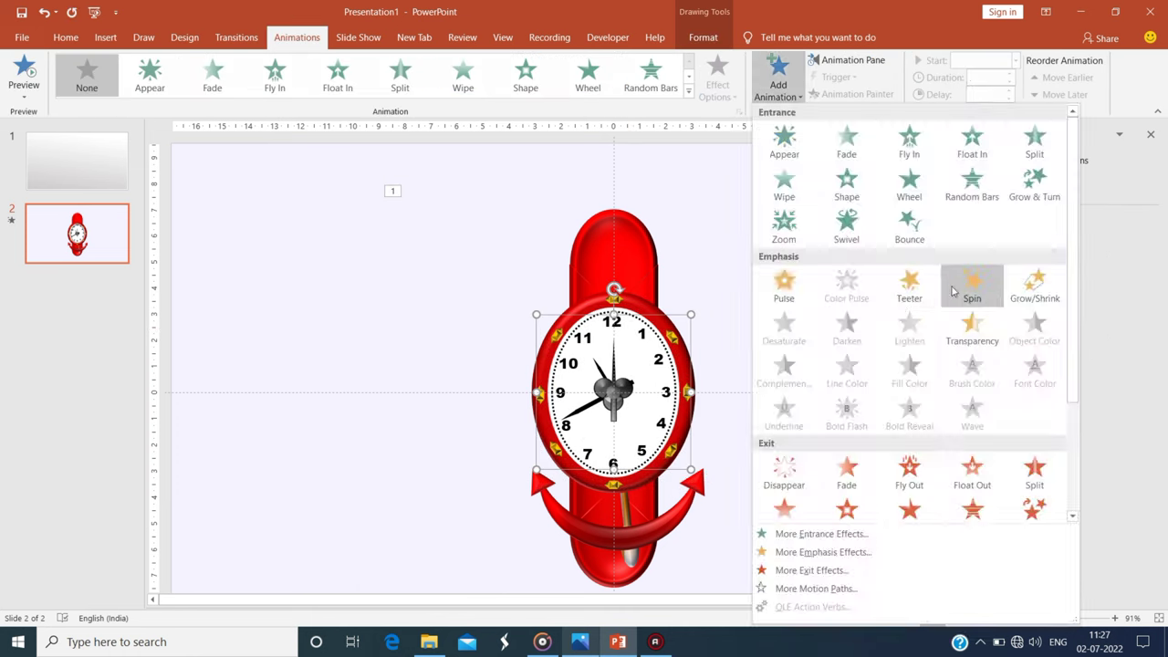
left_click(969, 279)
left_click(848, 60)
double_click(973, 201)
left_click(507, 196)
left_click(623, 259)
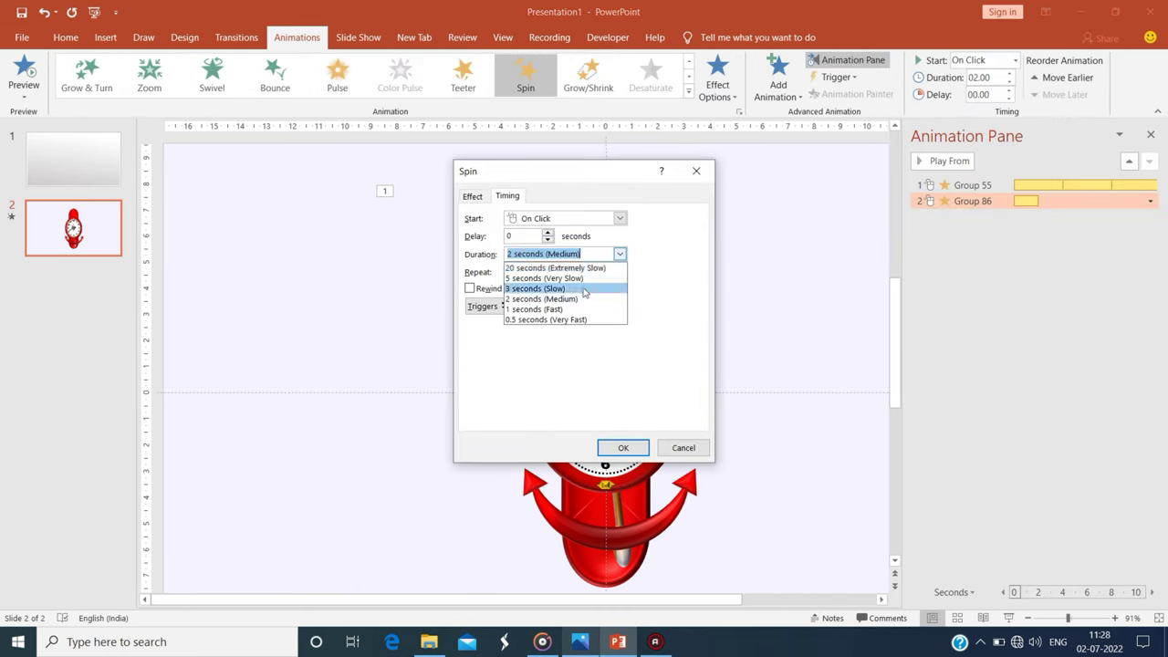
left_click(583, 301)
left_click(623, 447)
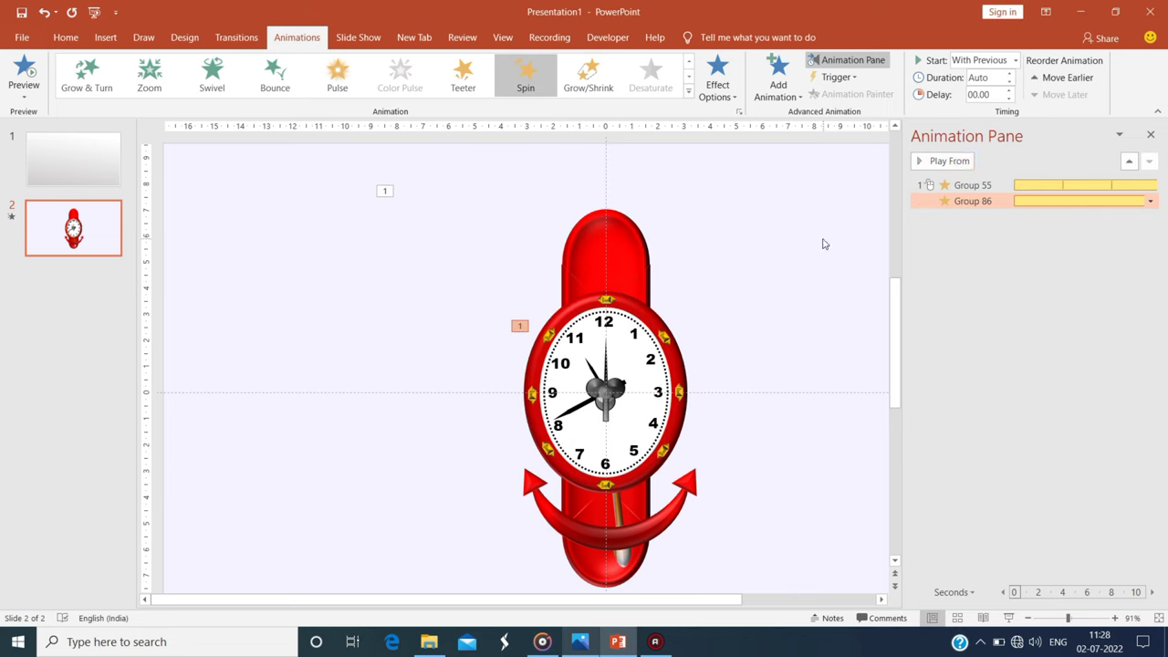
left_click(944, 160)
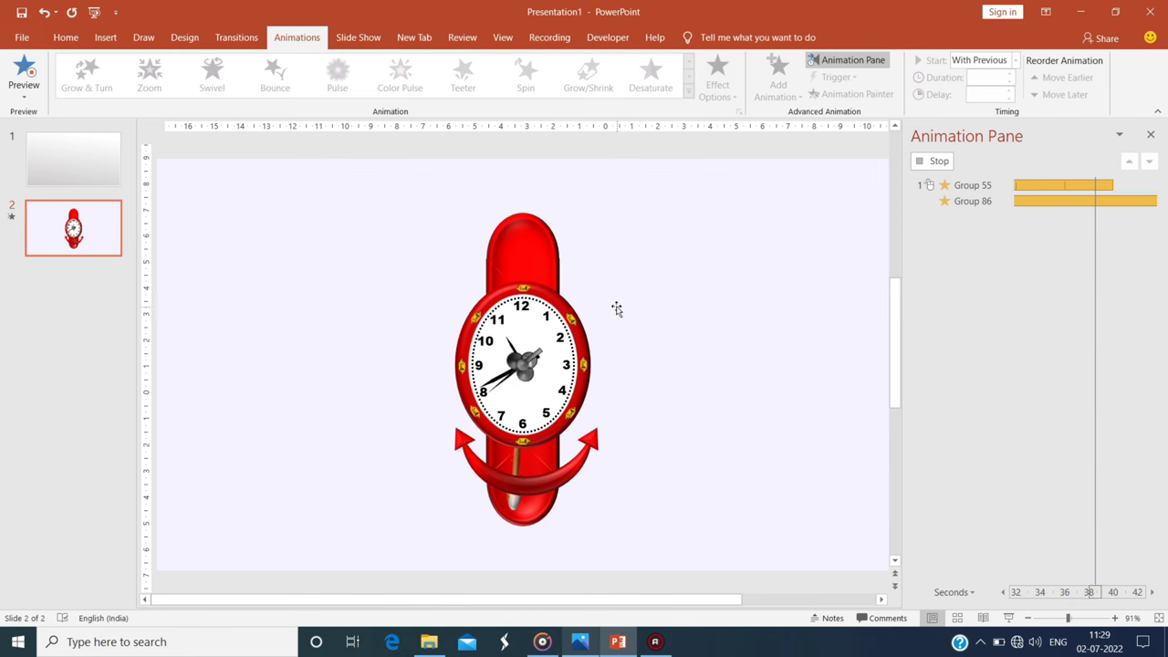
Review the timing settings of Group 55's Spin animation.
left_click(1150, 185)
left_click(1095, 264)
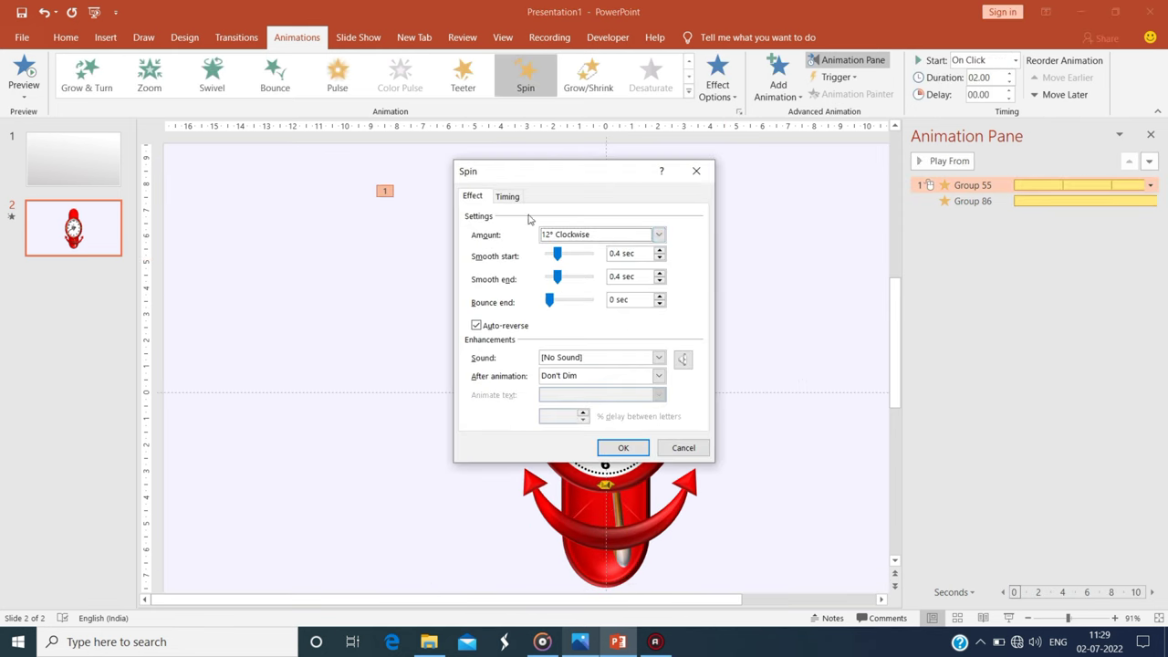
left_click(506, 193)
left_click(621, 447)
Draw a donut ring on top of the clock, sized 1.9 cm.
left_click(105, 37)
left_click(282, 86)
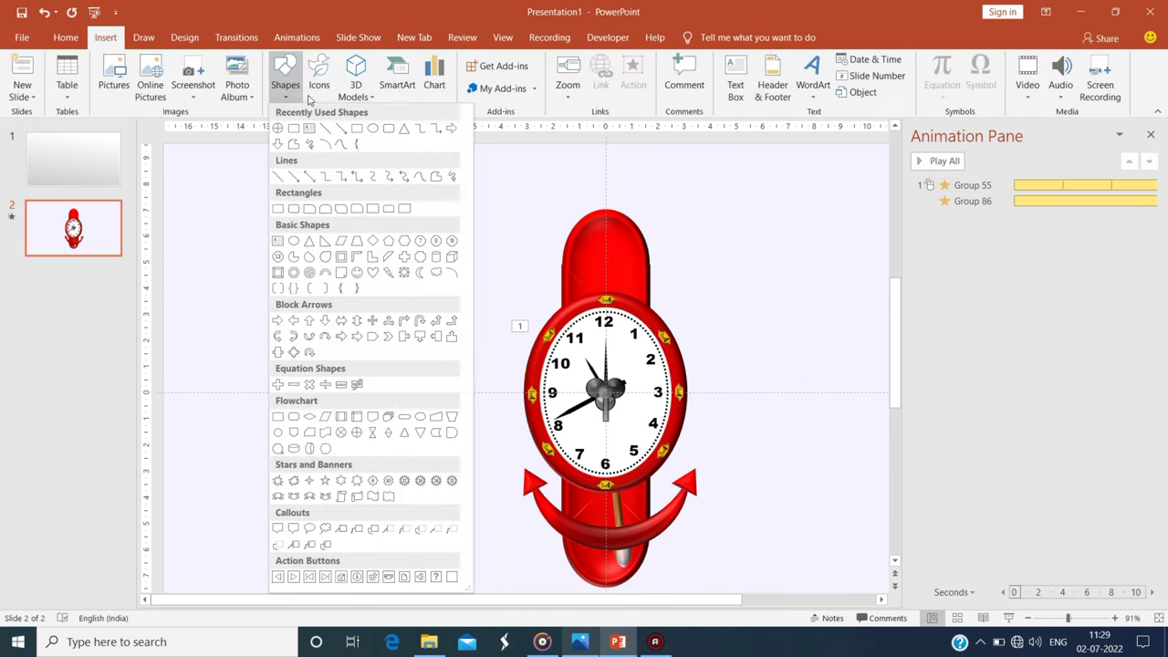
left_click(286, 279)
left_click_drag(311, 256, 381, 336)
left_click_drag(364, 275, 602, 183)
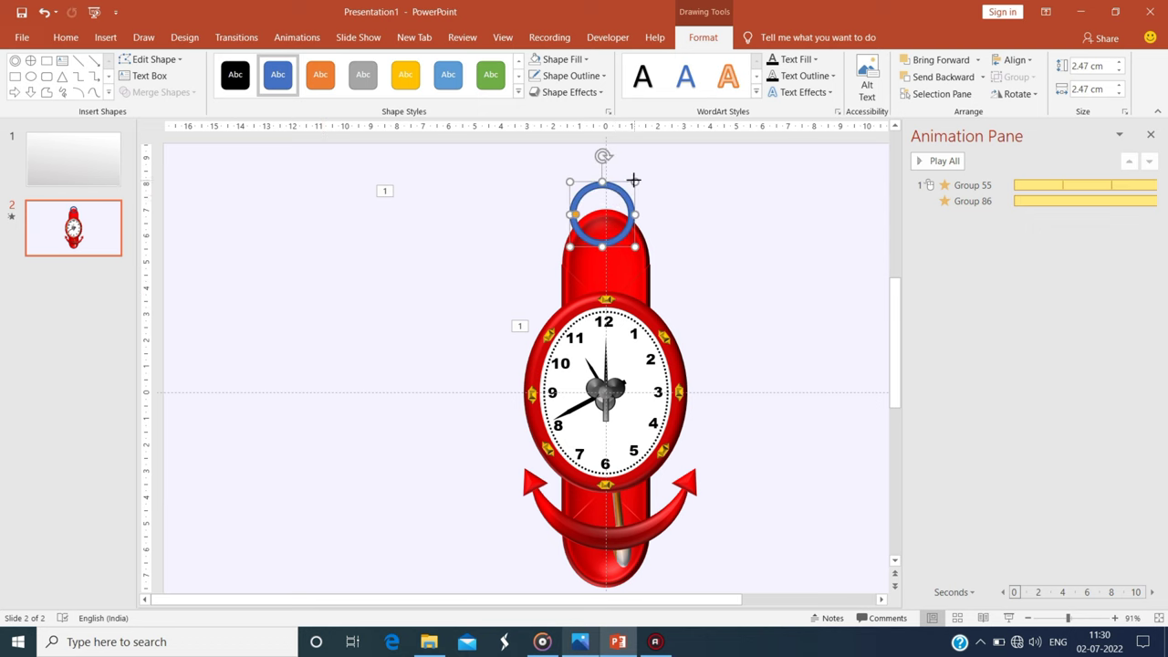
left_click_drag(616, 236, 602, 221)
Give the ring a linear upward gradient fill with yellow and light-yellow stops.
left_click(584, 60)
left_click(702, 561)
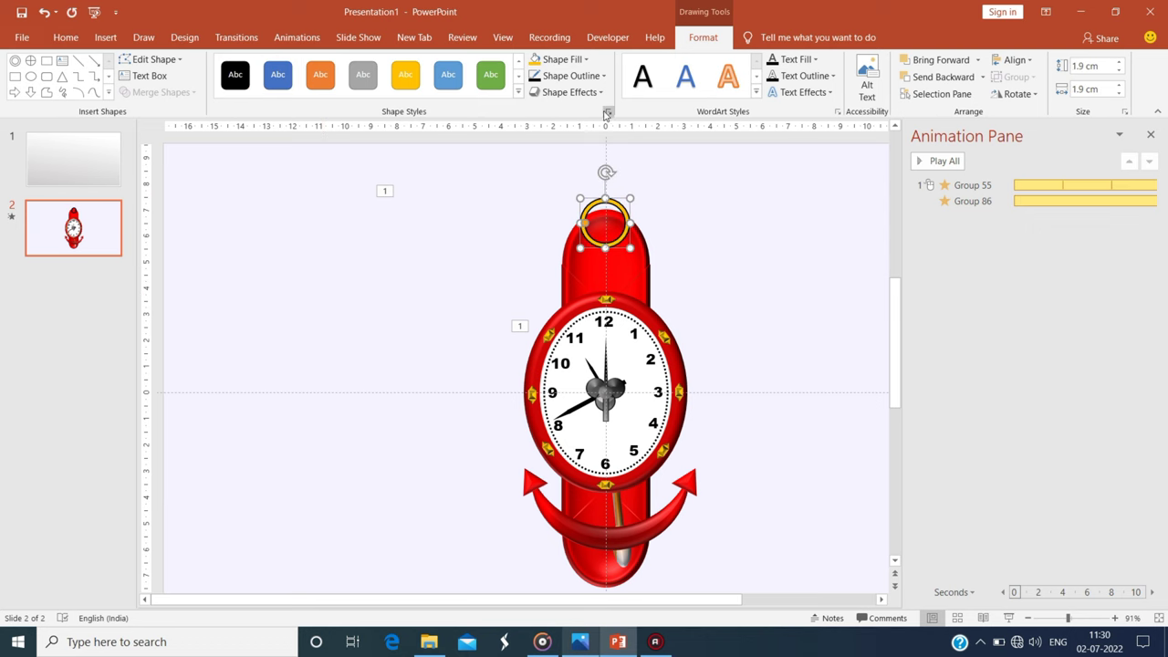
left_click(716, 271)
left_click(842, 371)
left_click(825, 383)
left_click(860, 392)
left_click(921, 464)
left_click(860, 474)
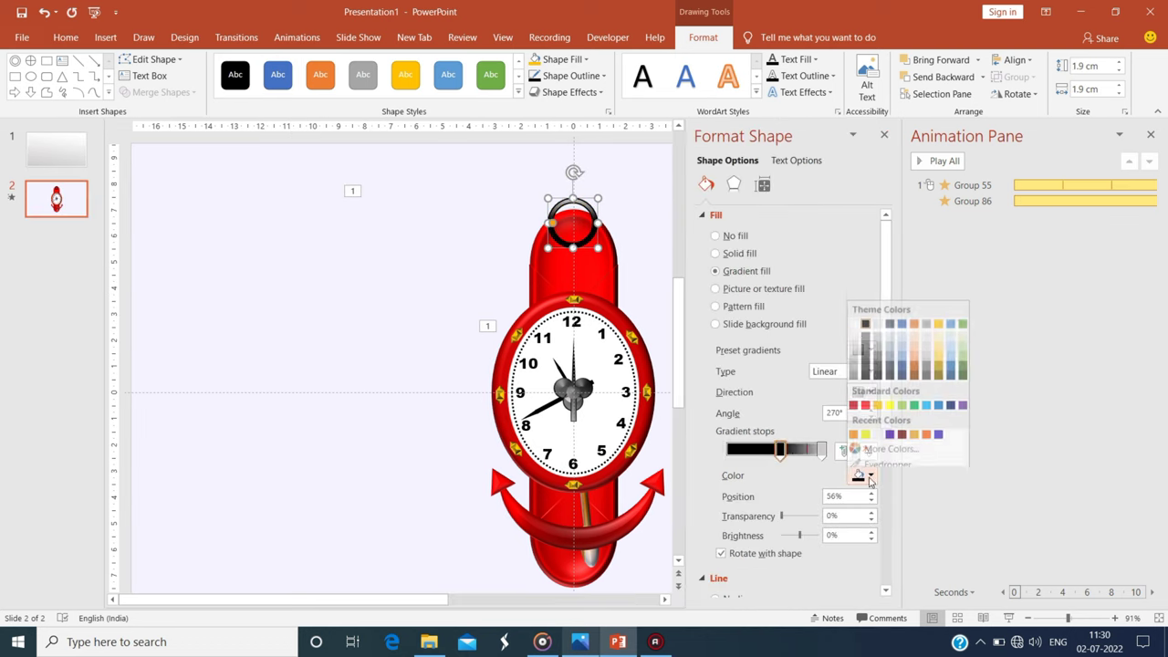
left_click(891, 404)
left_click(821, 449)
left_click(860, 474)
left_click(891, 404)
left_click(780, 449)
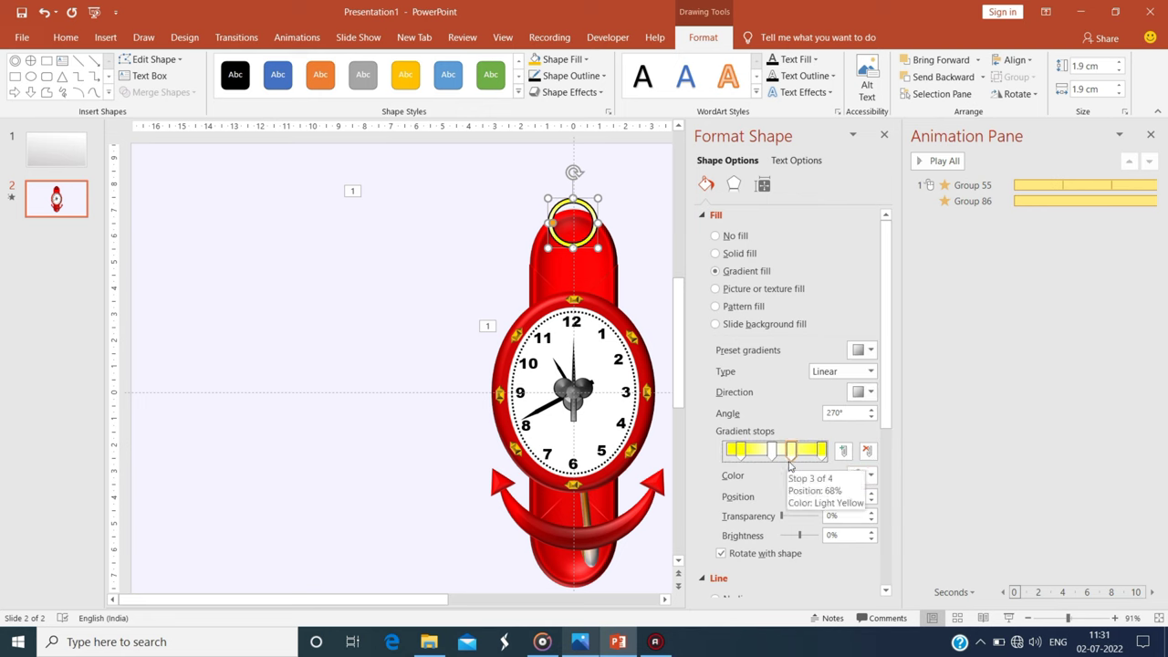
scroll(767, 389, "up", 5)
scroll(767, 389, "down", 2)
Add a gradient outline and copy the lower arrow's formatting onto the ring's gradient.
left_click(715, 561)
scroll(814, 556, "down", 2)
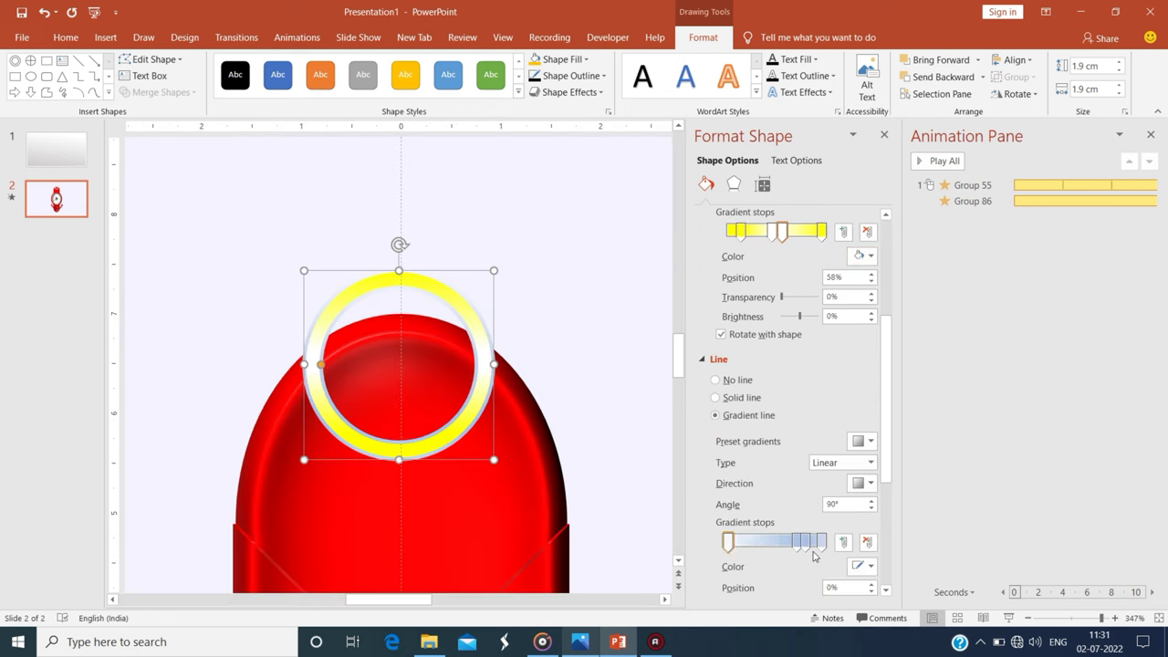
scroll(534, 426, "down", 5)
left_click(534, 425)
scroll(553, 422, "down", 10, "ctrl")
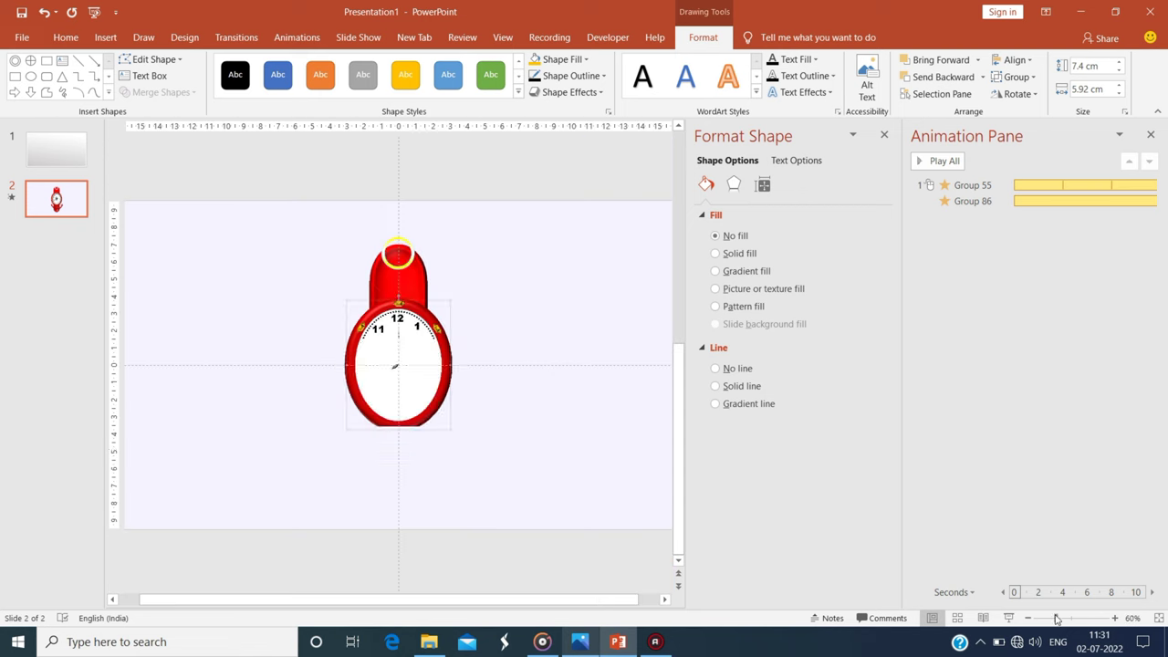
left_click(429, 456)
left_click(66, 37)
left_click(79, 93)
left_click(398, 242)
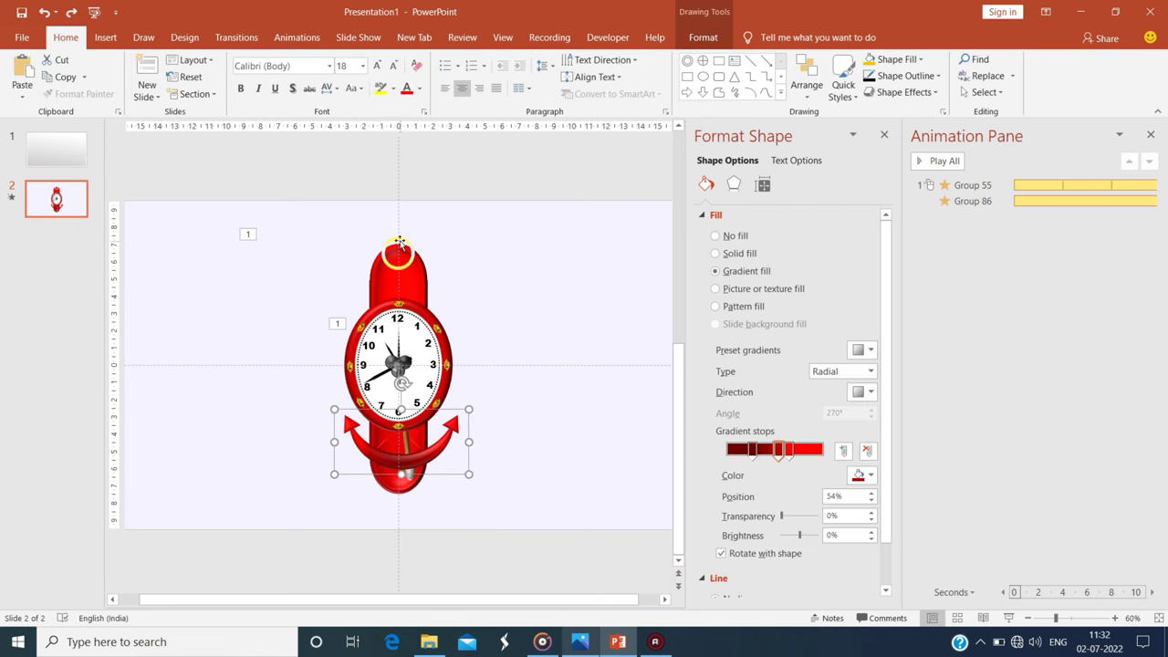
left_click(247, 234)
left_click(399, 253)
scroll(411, 250, "up", 5, "ctrl")
left_click(862, 474)
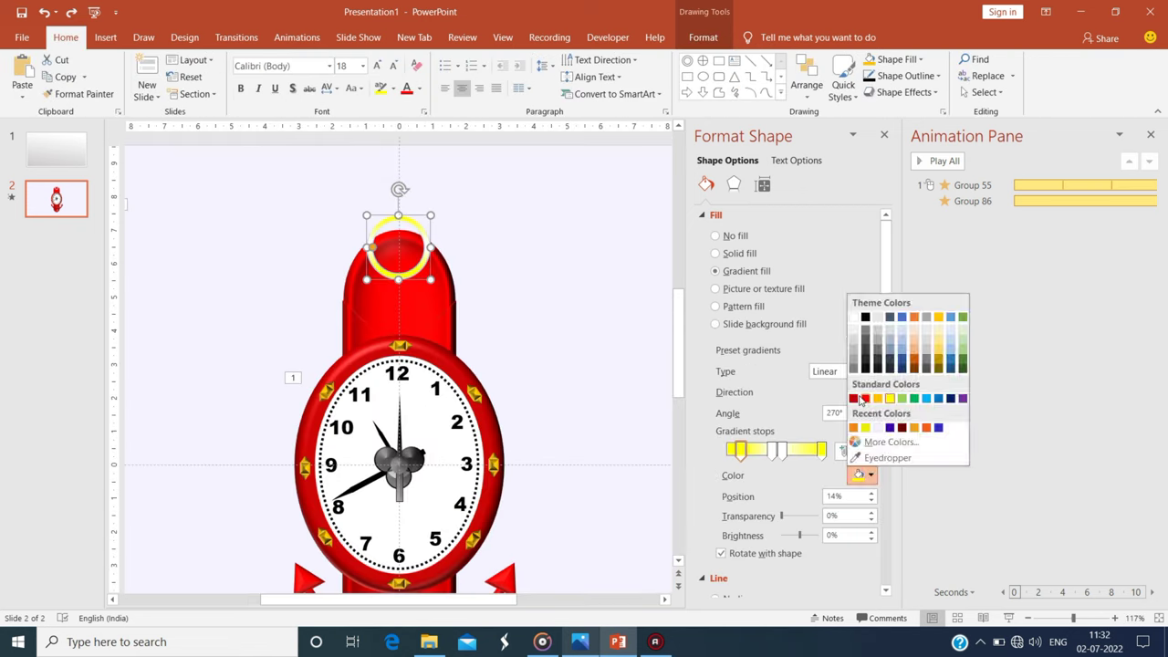
Add a rounded 3-D top bevel to the ring, widened to 30 pt.
left_click(886, 432)
left_click(733, 184)
left_click(734, 287)
left_click(737, 328)
left_click(737, 445)
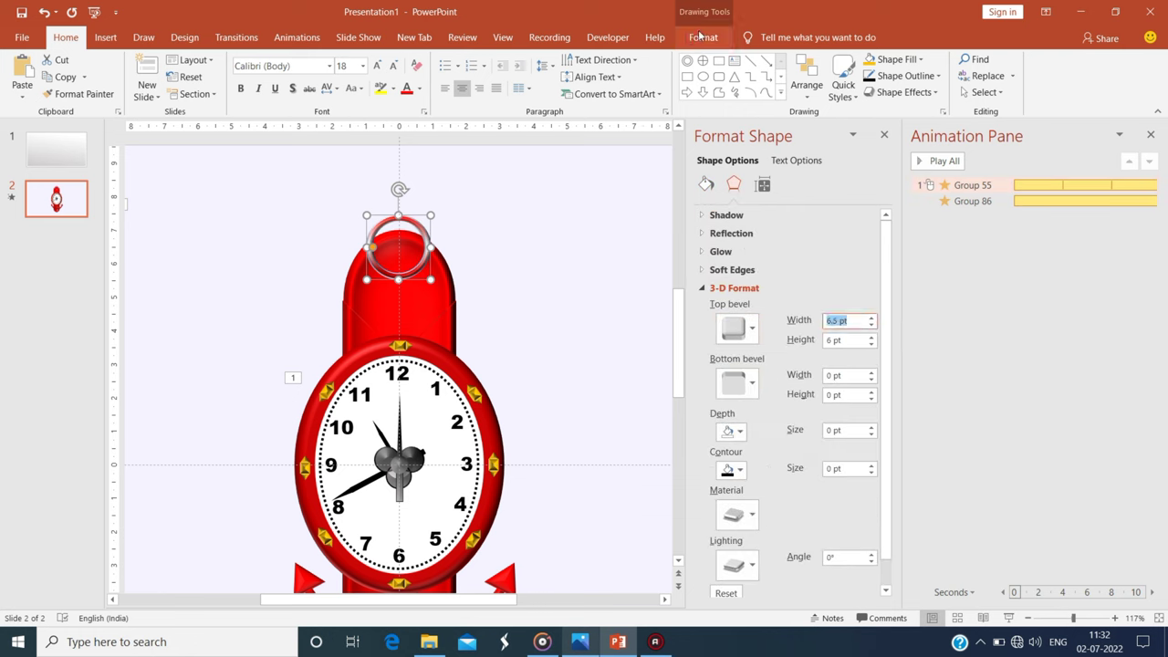
scroll(381, 251, "up", 5, "ctrl")
left_click(873, 344)
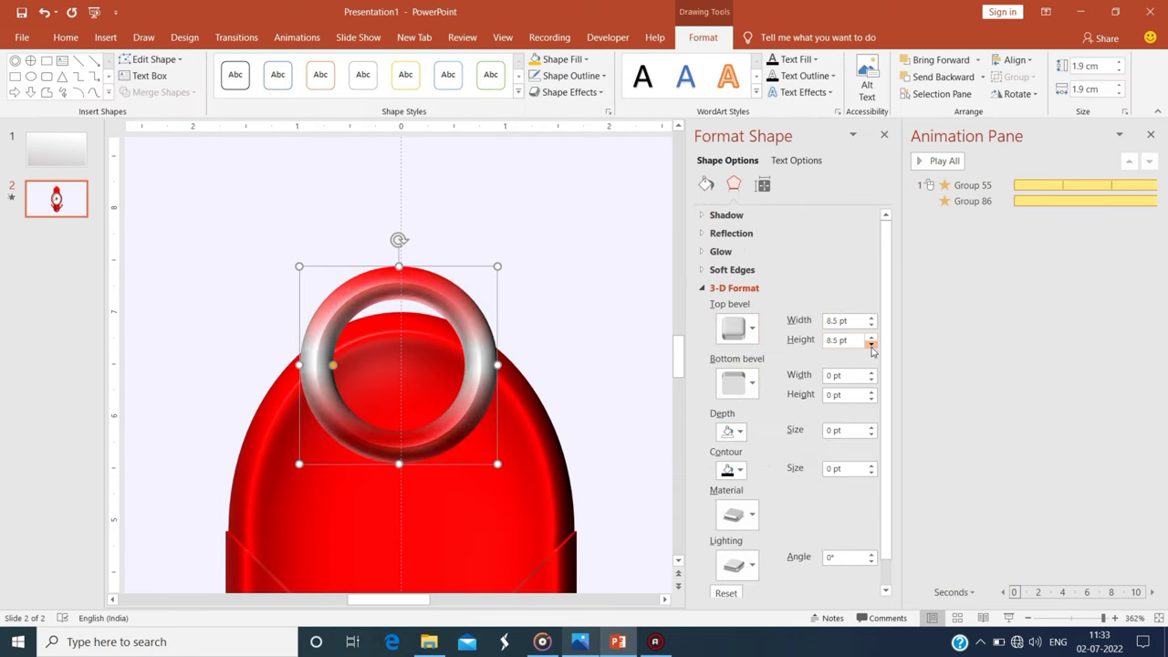
left_click(737, 328)
left_click(873, 344)
left_click(873, 344)
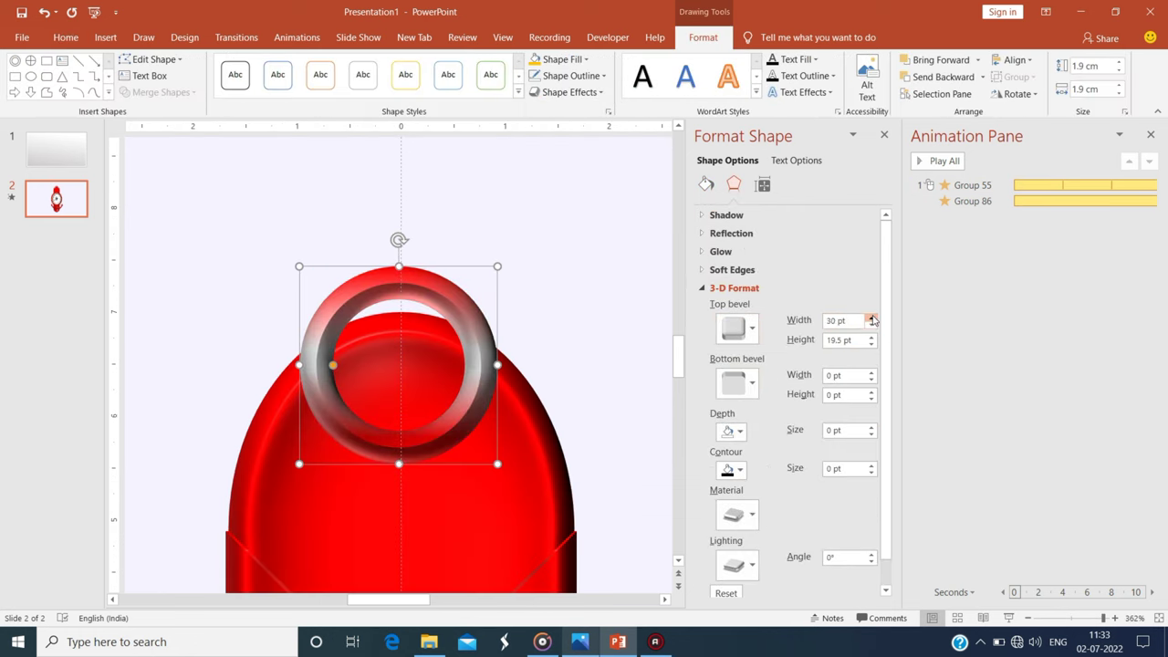
key("Escape")
scroll(377, 393, "down", 4, "ctrl")
key("super+alt+d")
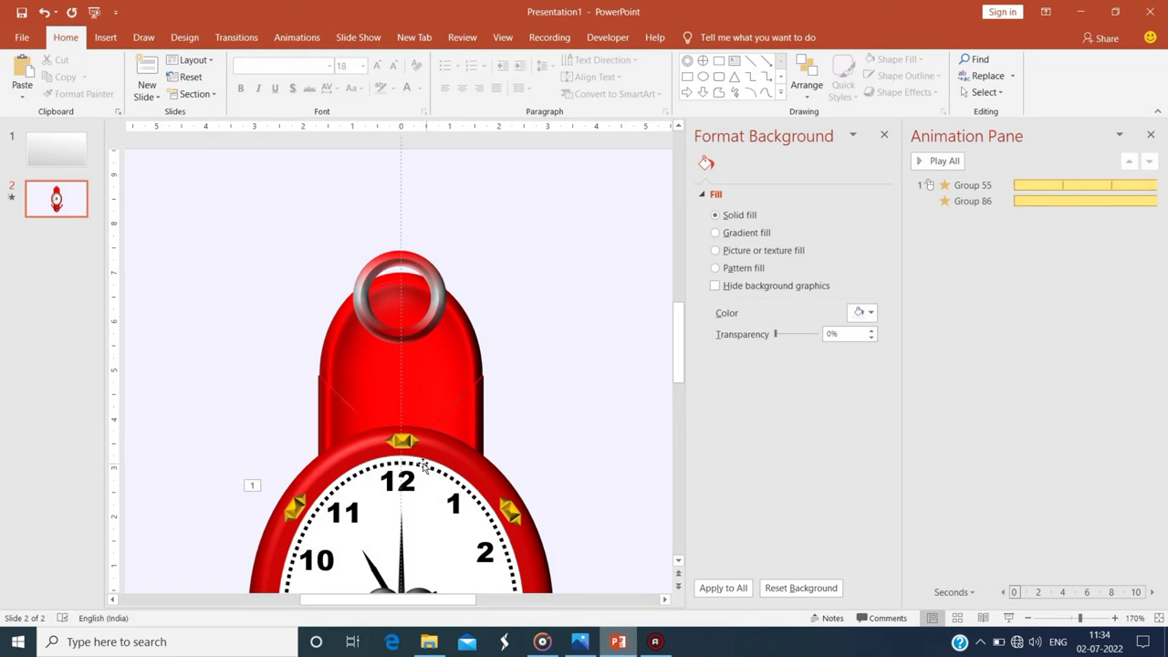
Preview the clock slide as a slide show, then exit.
scroll(377, 369, "down", 3, "ctrl")
left_click(94, 11)
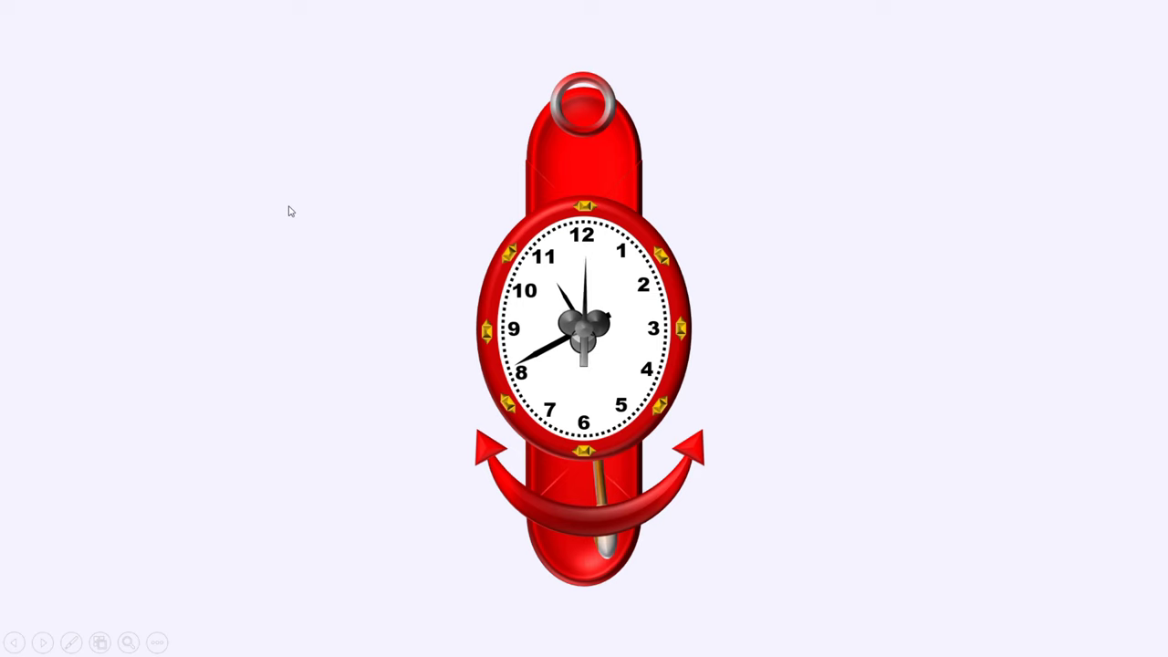
key("Escape")
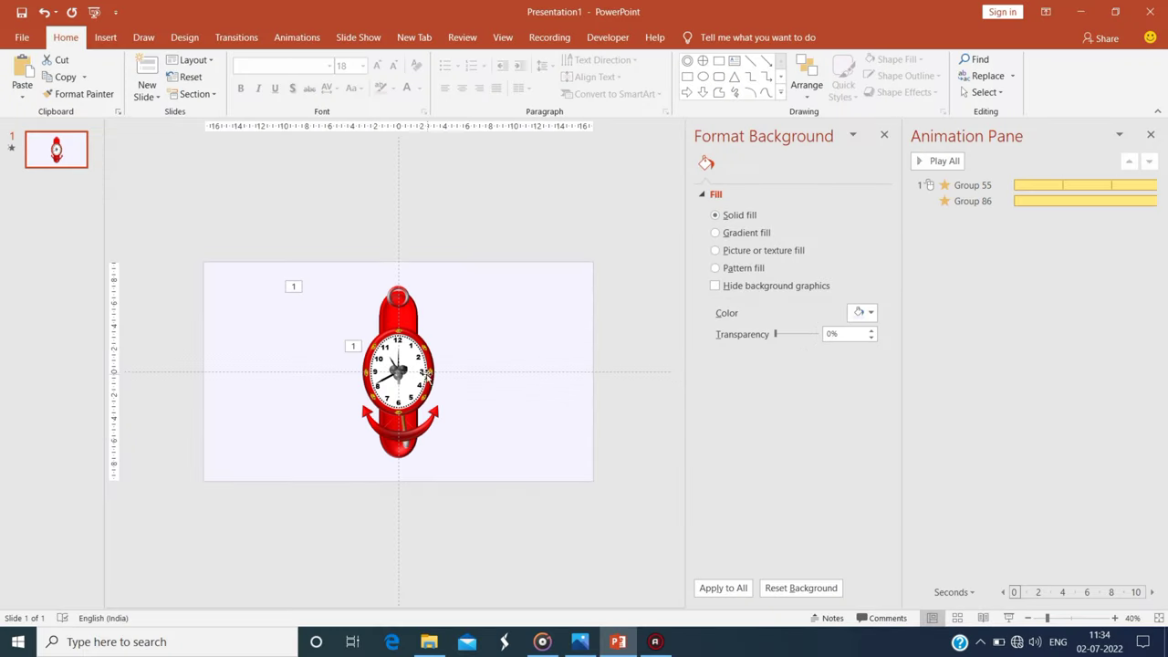
Apply a Design variant with the Red Violet colour scheme and restart the slide show.
left_click(185, 37)
scroll(398, 369, "up", 10, "ctrl")
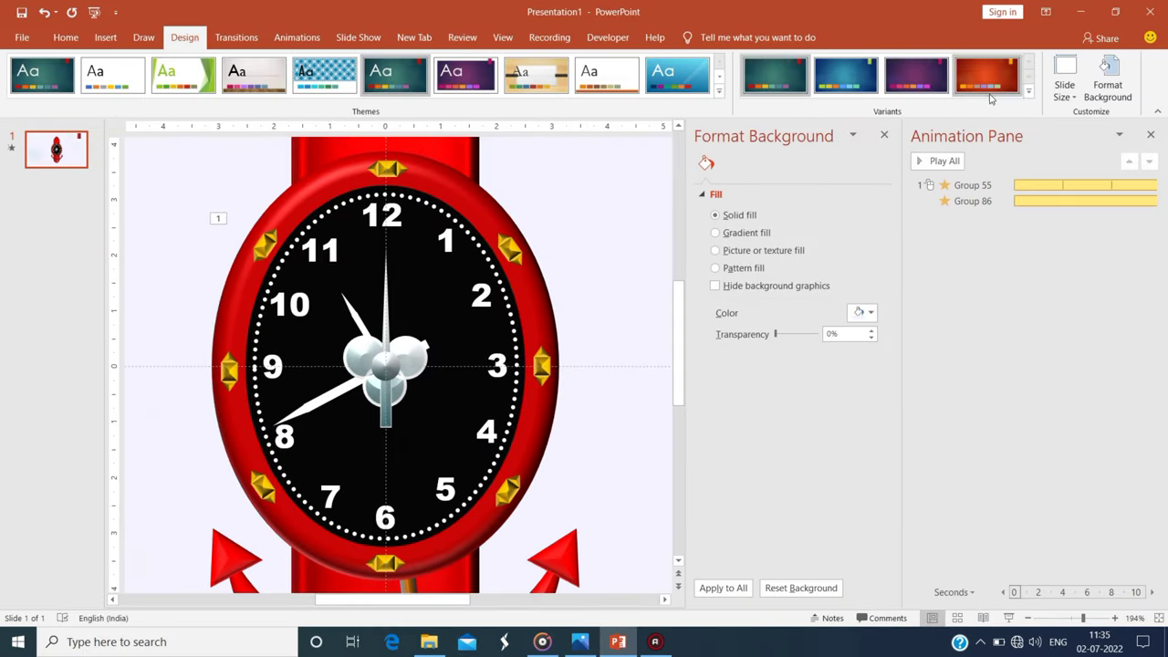
left_click(1028, 91)
scroll(603, 265, "down", 10, "ctrl")
left_click(602, 225)
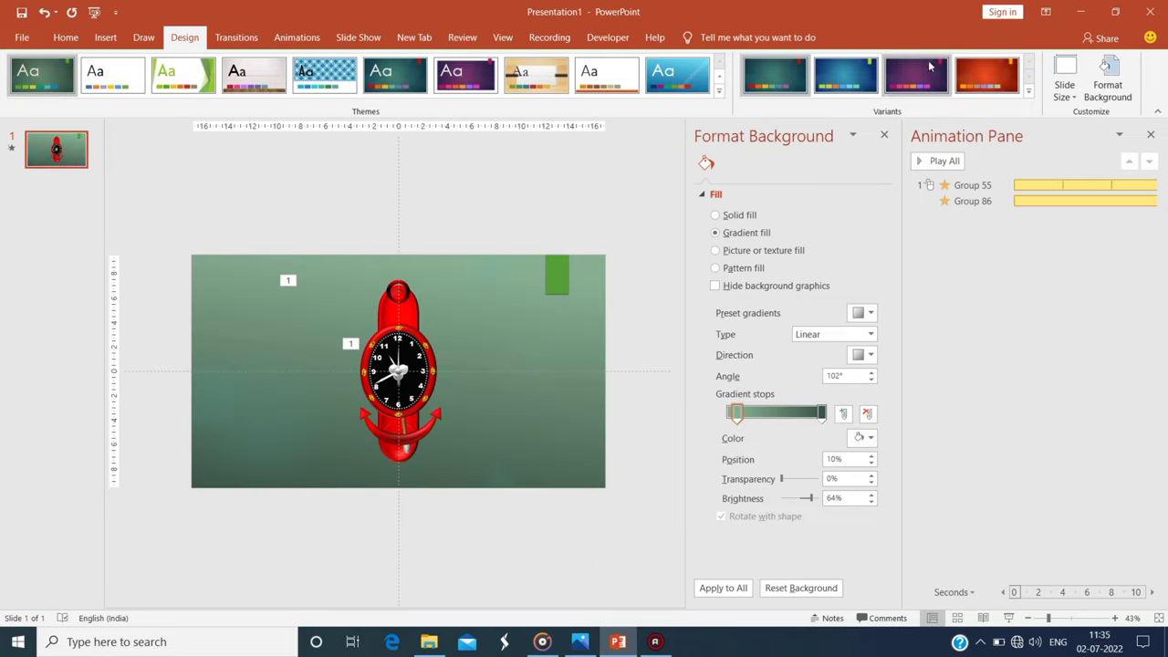
left_click(602, 343)
key("F5")
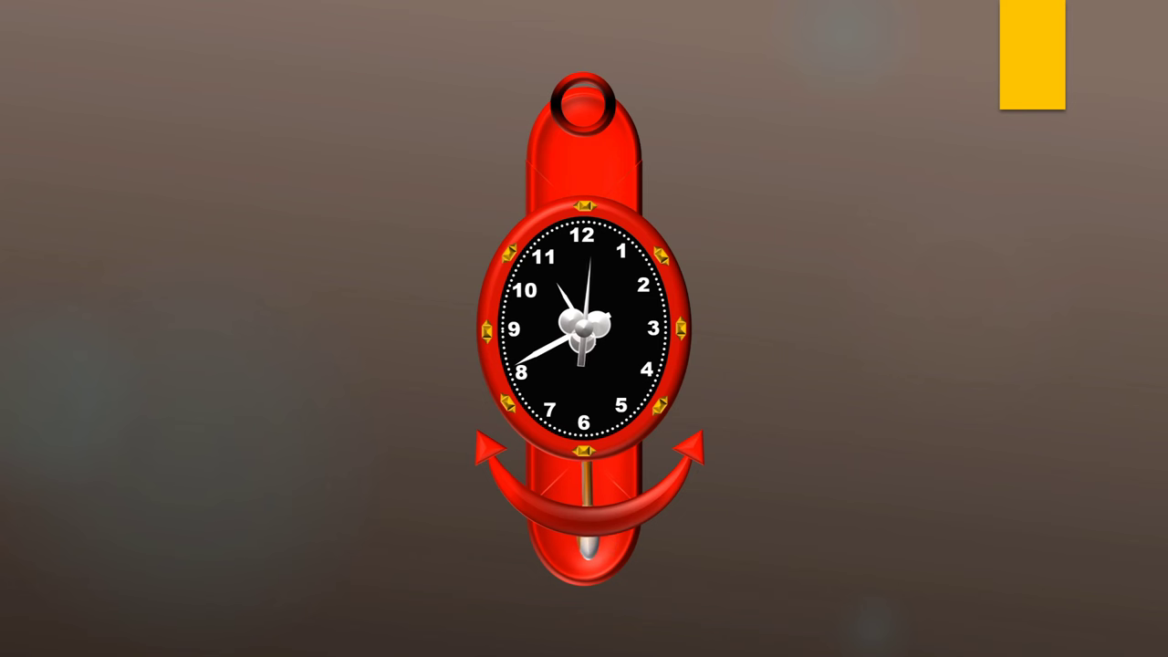